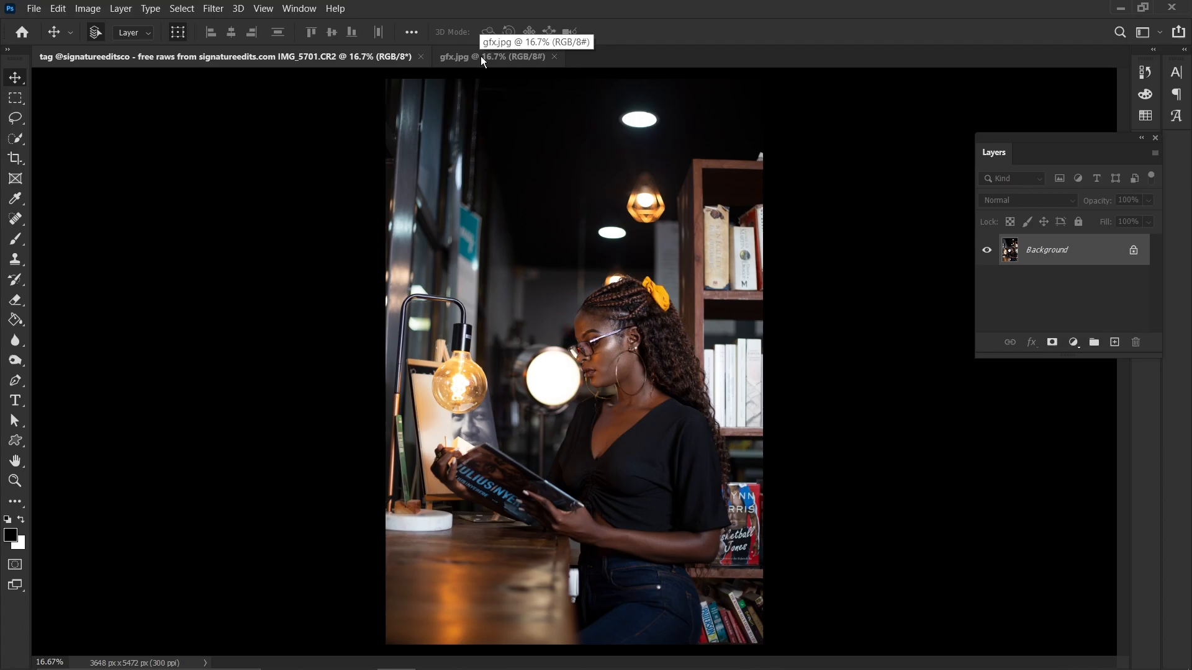
- Compare the original IMG_5701.CR2 photo with the color-graded version in gfx.jpg, ending on the original
{"action": "left_click", "coordinate": [482, 58]}
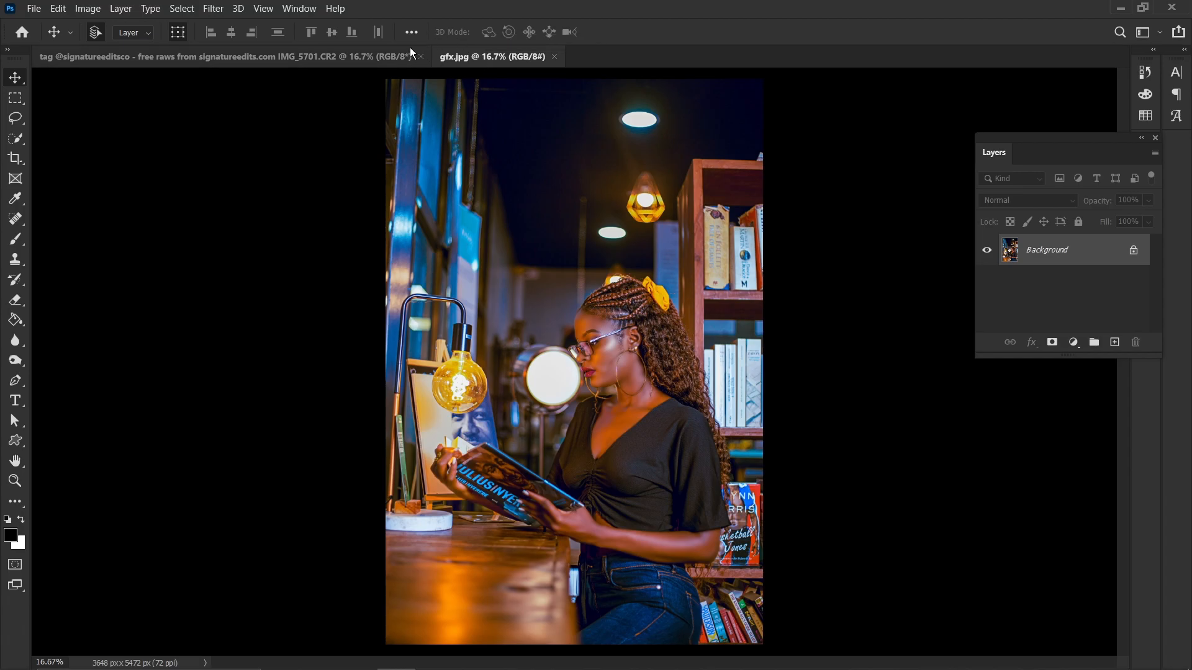
{"action": "left_click", "coordinate": [361, 56]}
{"action": "left_click", "coordinate": [463, 55]}
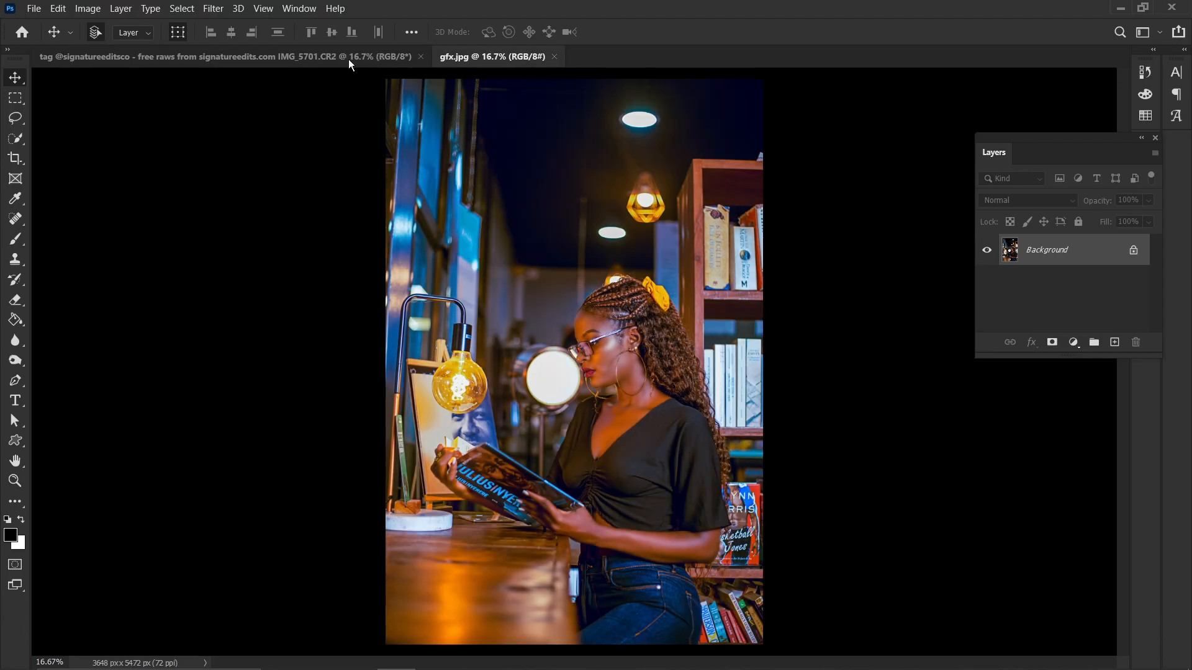
{"action": "left_click", "coordinate": [346, 57]}
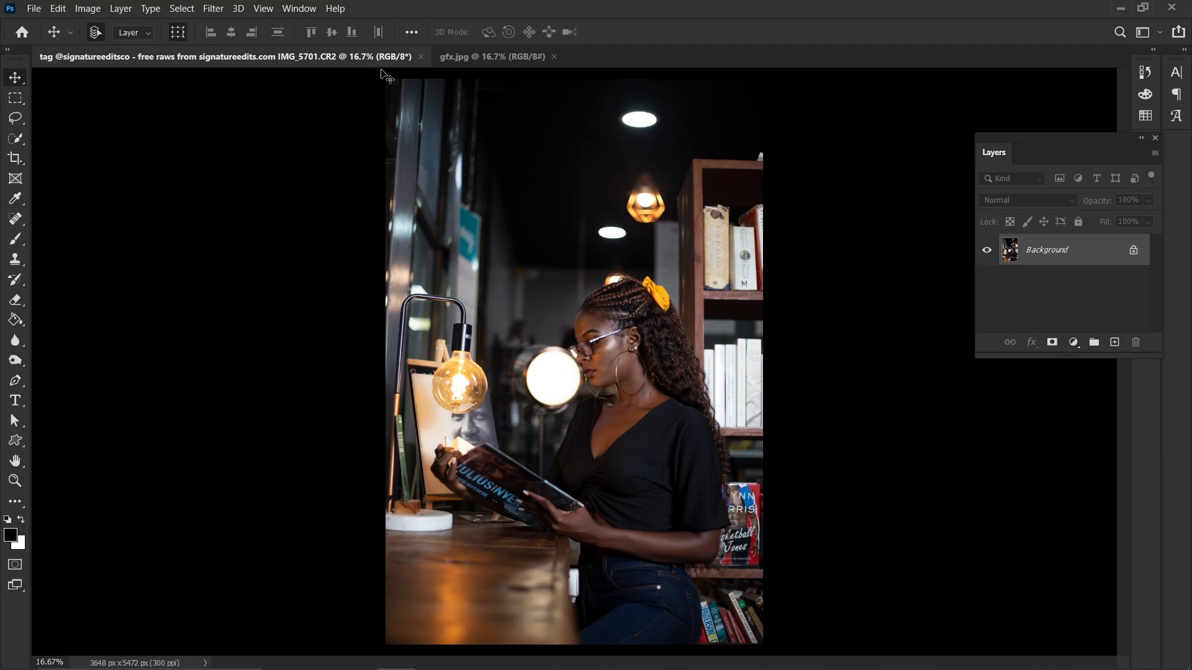
{"action": "left_click", "coordinate": [468, 59]}
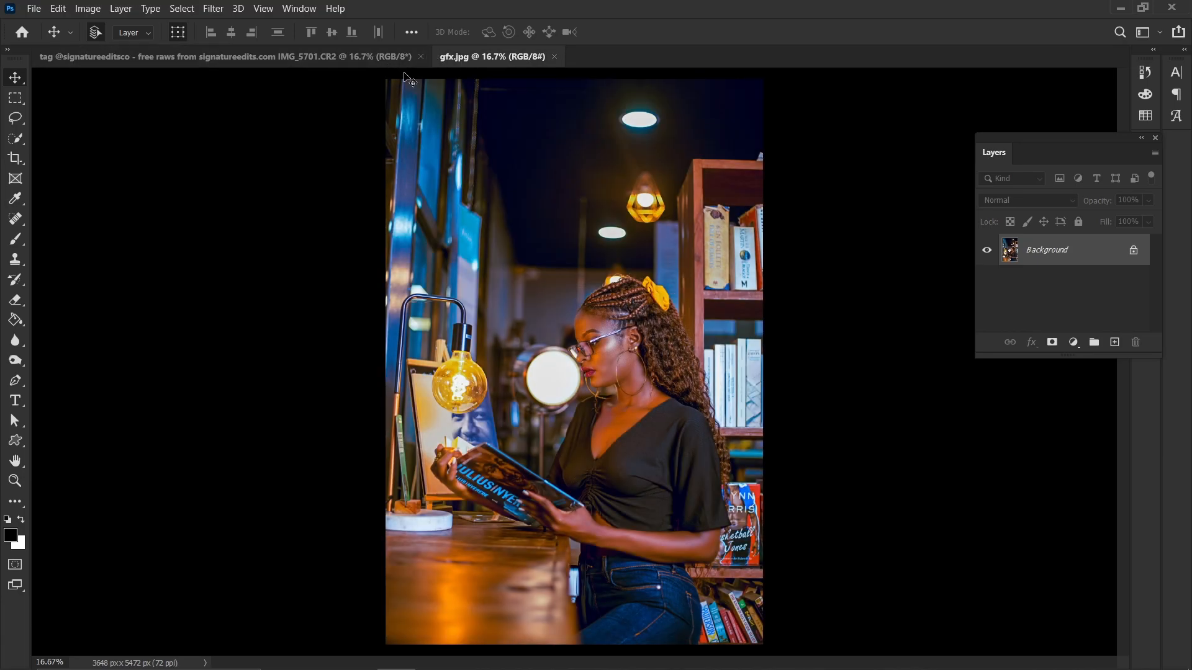
{"action": "left_click", "coordinate": [385, 64]}
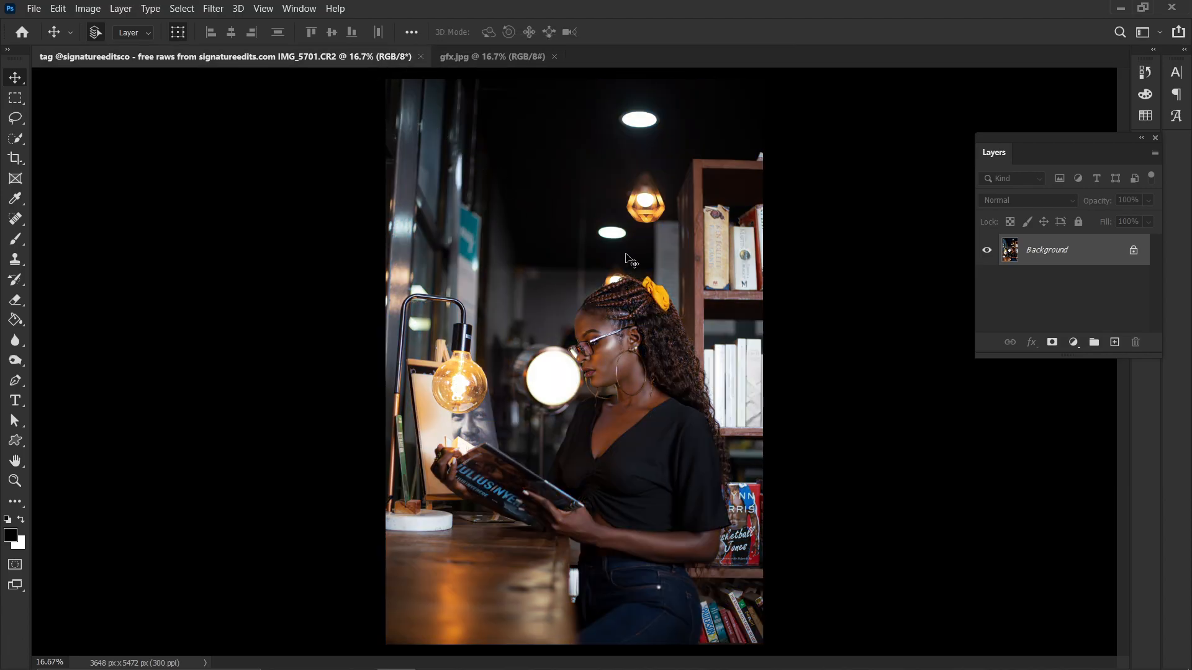
- Examine the woman's face and the surroundings in the unedited photo up close and as a whole
{"action": "key", "text": "ctrl+minus"}
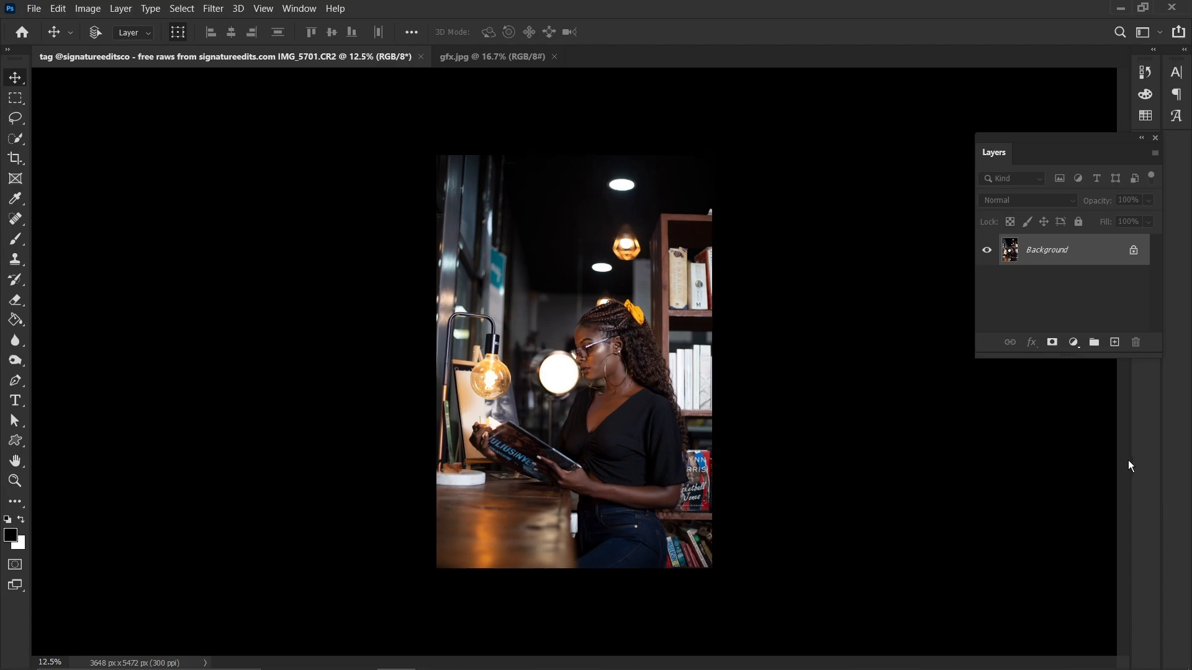
{"action": "key", "text": "ctrl+plus"}
{"action": "key", "text": "ctrl+plus"}
{"action": "key", "text": "ctrl+plus"}
{"action": "key", "text": "ctrl+plus"}
{"action": "key", "text": "ctrl+plus"}
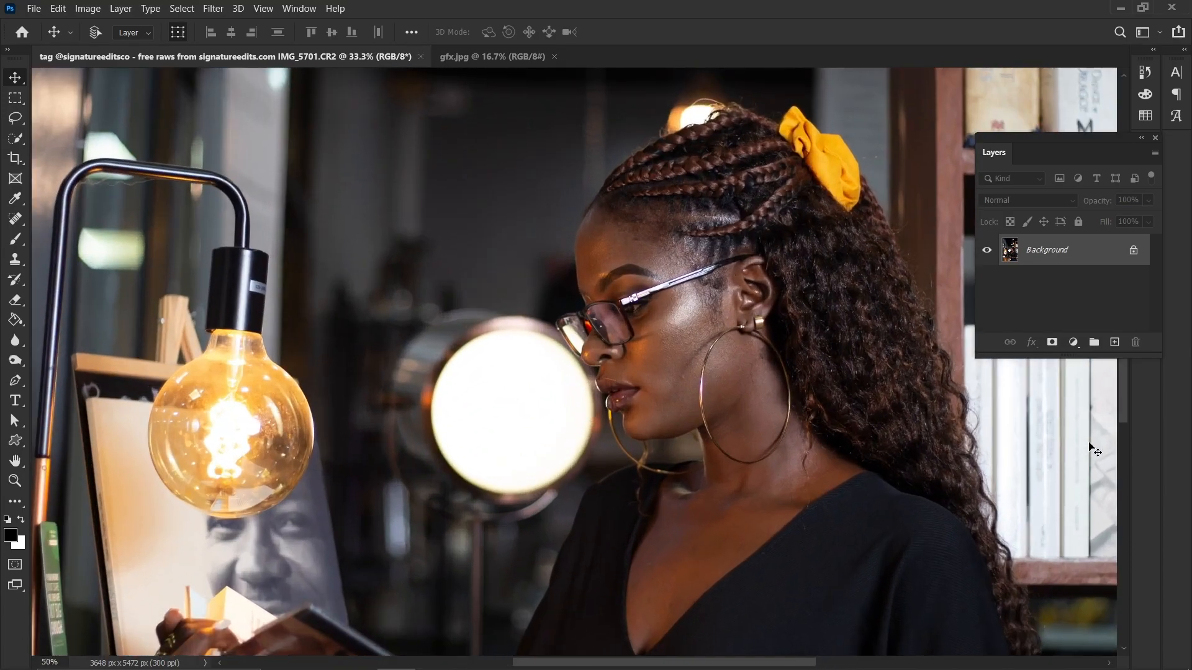
{"action": "key", "text": "ctrl+minus"}
{"action": "key", "text": "ctrl+minus"}
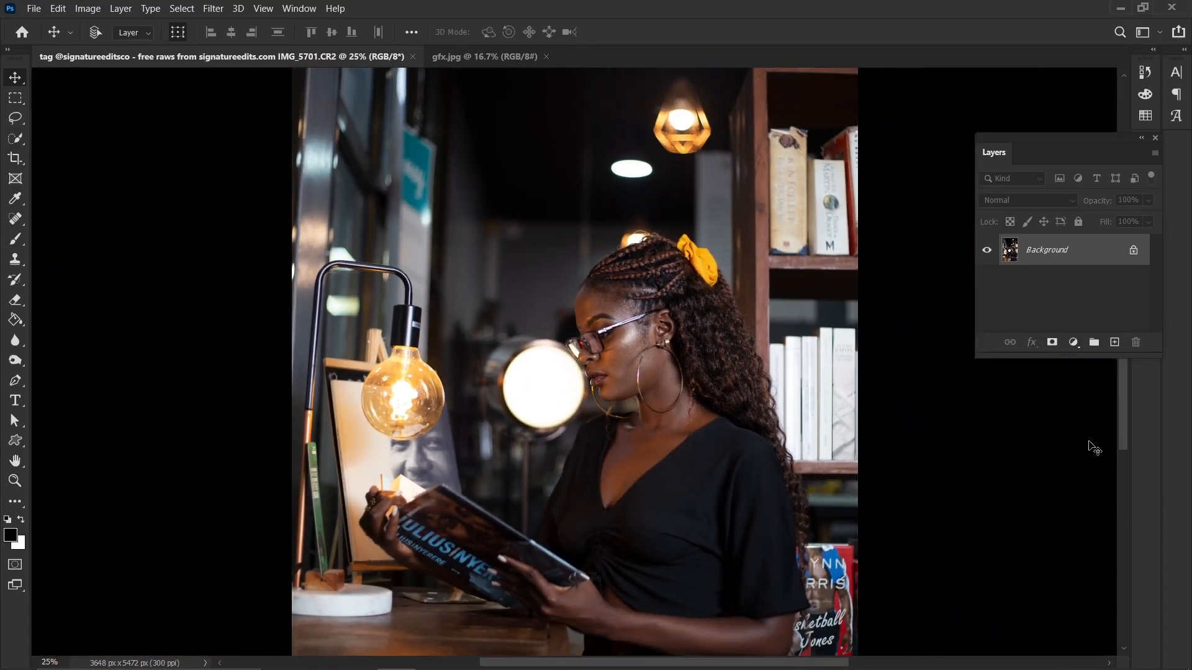
{"action": "key", "text": "ctrl+minus"}
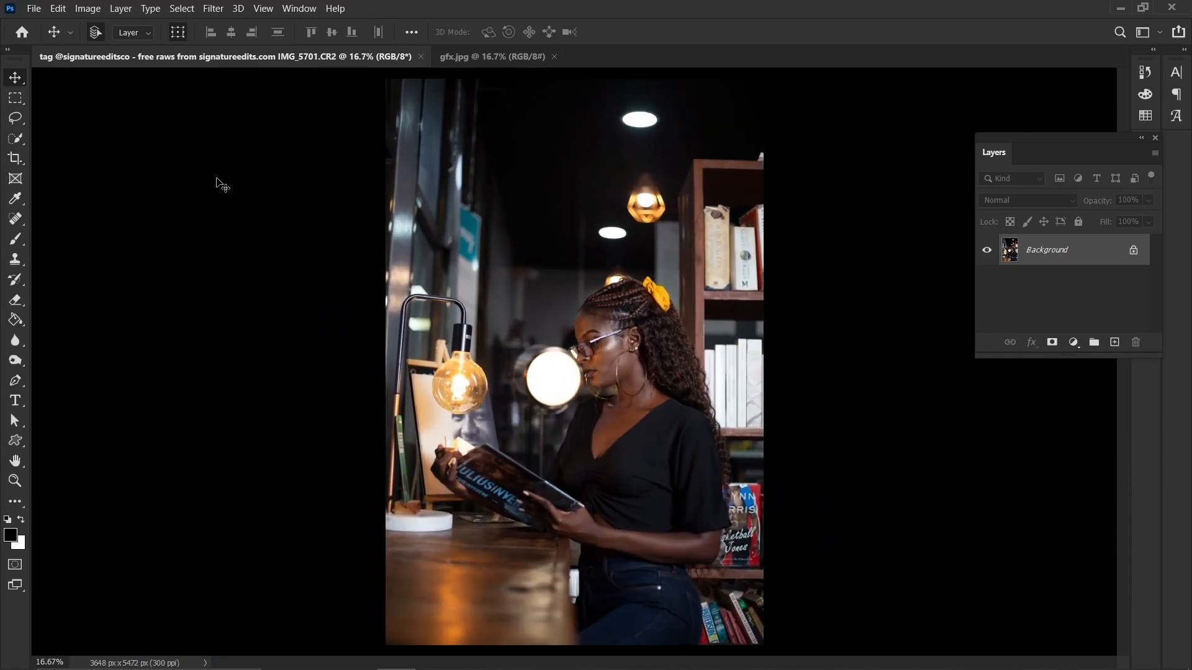
- Open the Camera Raw Filter for the original photo and show its Basic adjustments
{"action": "left_click", "coordinate": [209, 10]}
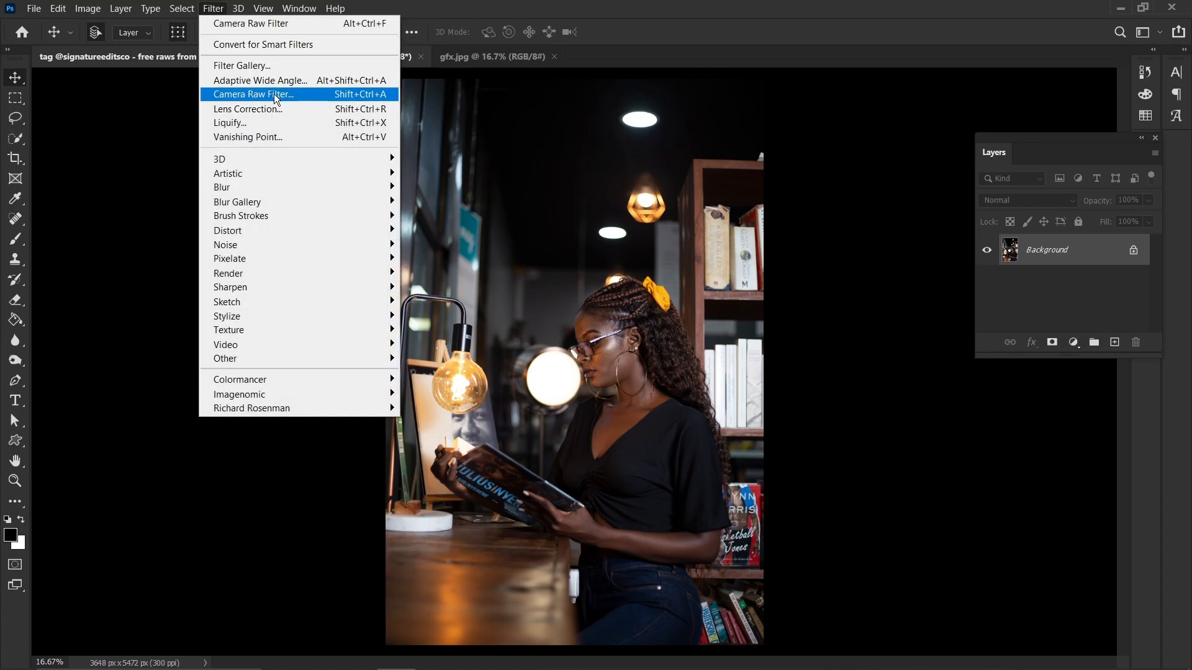
{"action": "left_click", "coordinate": [346, 95]}
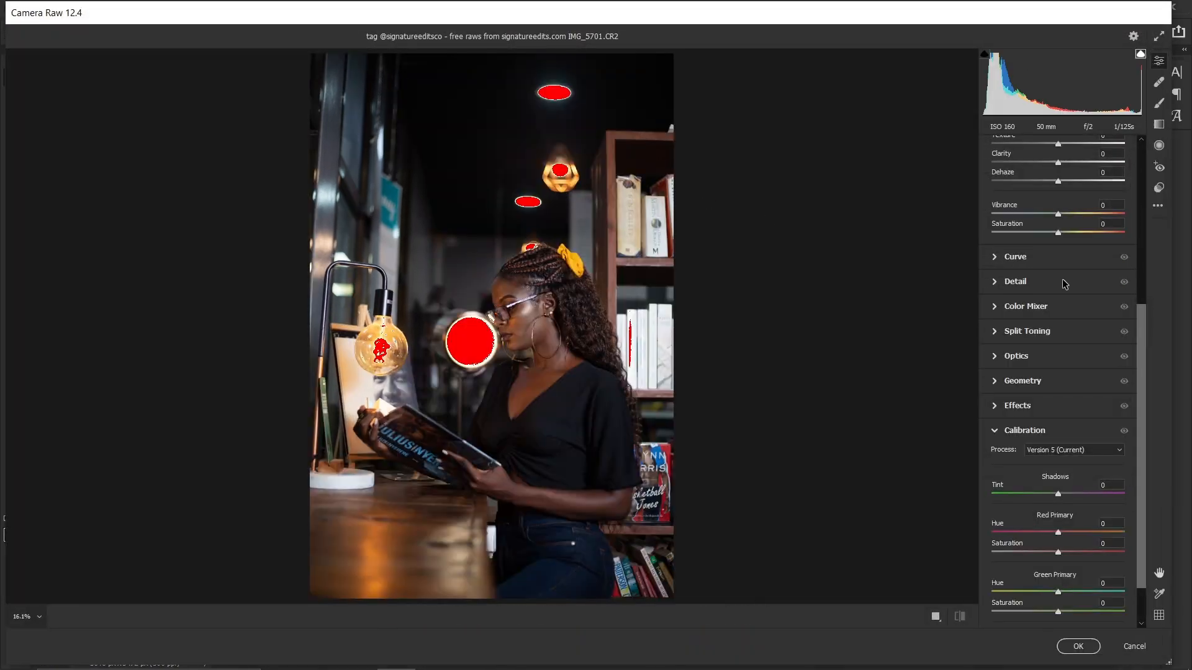
{"action": "scroll", "coordinate": [1063, 278], "scroll_direction": "up", "scroll_amount": 3}
{"action": "scroll", "coordinate": [1063, 277], "scroll_direction": "up", "scroll_amount": 5}
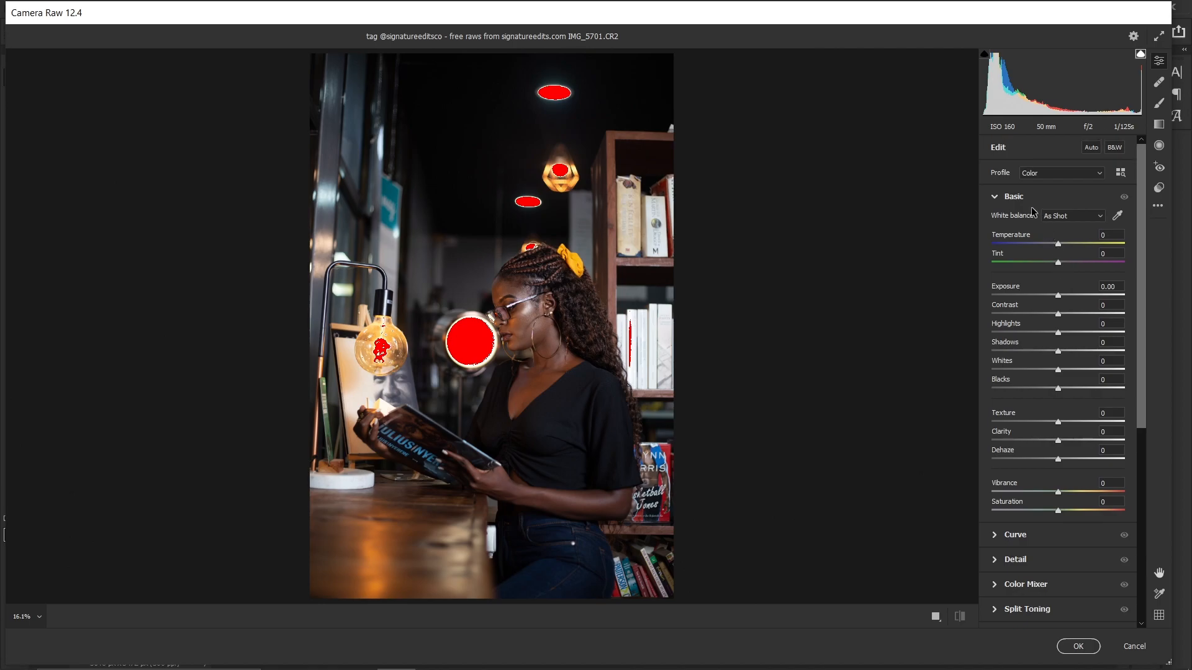
{"action": "left_click", "coordinate": [1033, 199]}
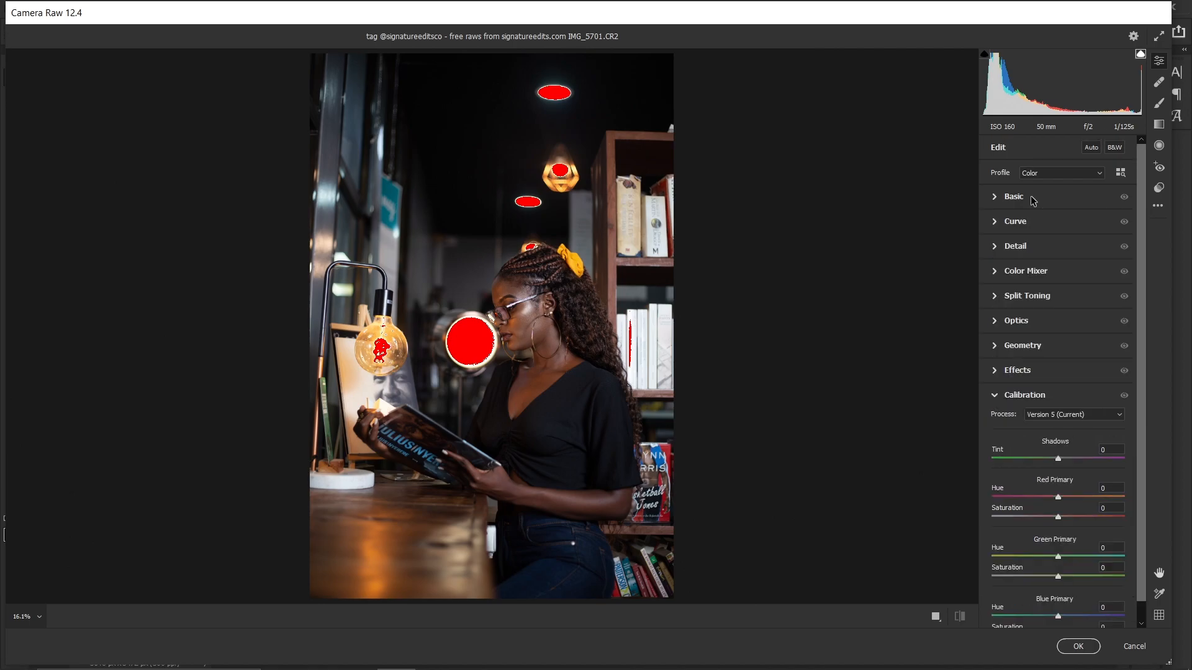
{"action": "left_click", "coordinate": [1033, 199]}
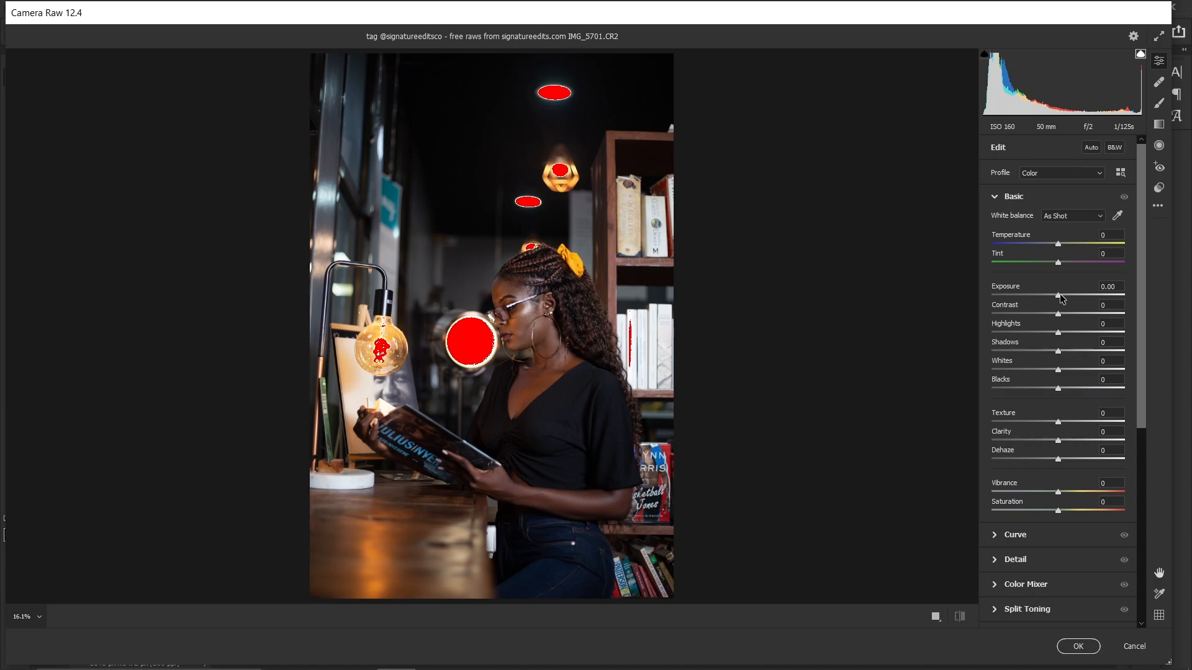
- Brighten the photo by setting Exposure to +0.50 and Shadows to +48
{"action": "left_click_drag", "start_coordinate": [1060, 294], "coordinate": [1068, 301]}
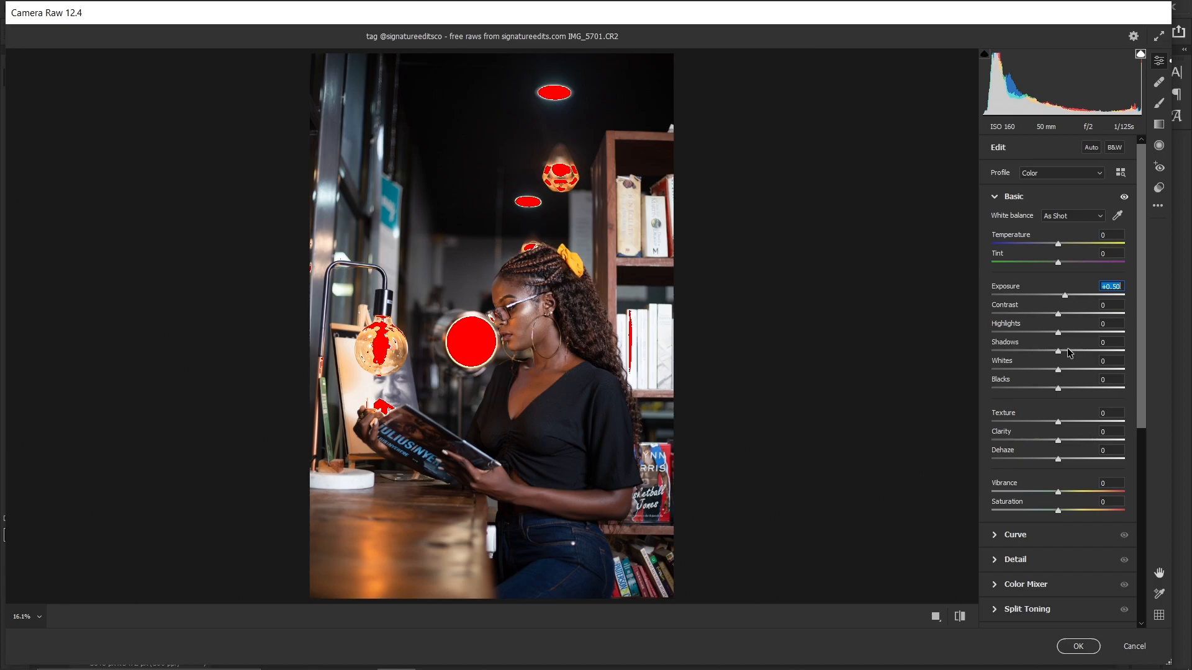
{"action": "left_click_drag", "start_coordinate": [1063, 344], "coordinate": [1070, 355]}
{"action": "left_click", "coordinate": [1063, 351]}
{"action": "left_click_drag", "start_coordinate": [1065, 352], "coordinate": [1086, 360]}
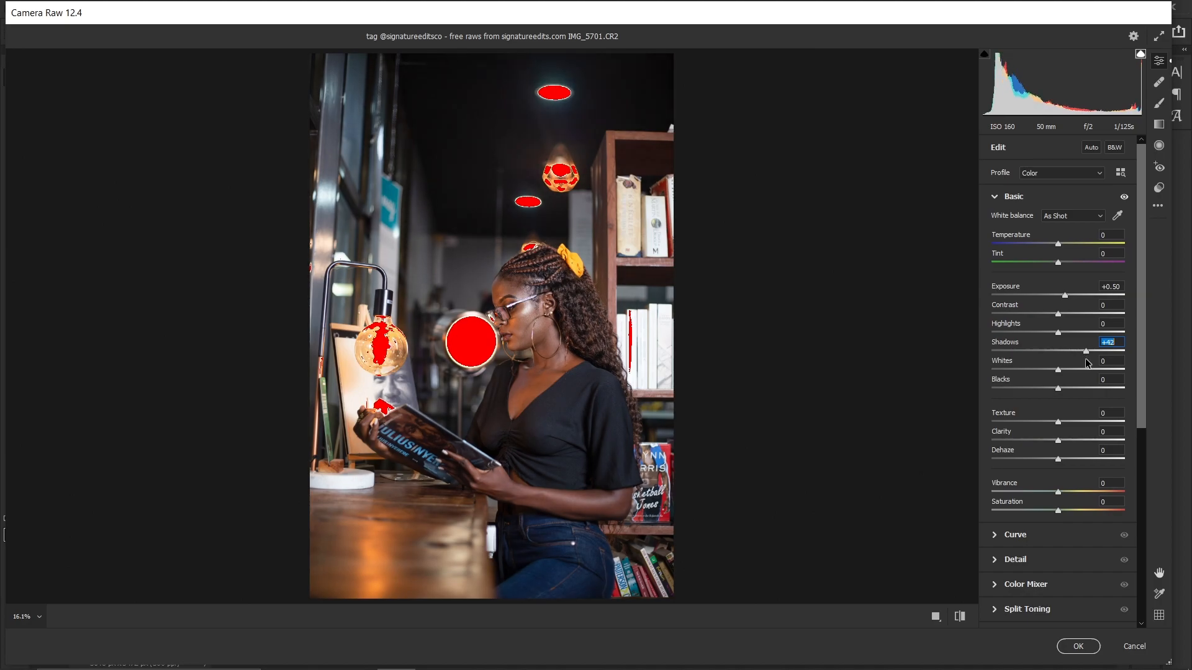
{"action": "left_click_drag", "start_coordinate": [1085, 359], "coordinate": [1089, 360]}
- Examine the effect of the Exposure and Shadows adjustments on the woman and the background at different magnifications
{"action": "scroll", "coordinate": [544, 236], "scroll_direction": "up", "scroll_amount": 5}
{"action": "scroll", "coordinate": [546, 245], "scroll_direction": "down", "scroll_amount": 5}
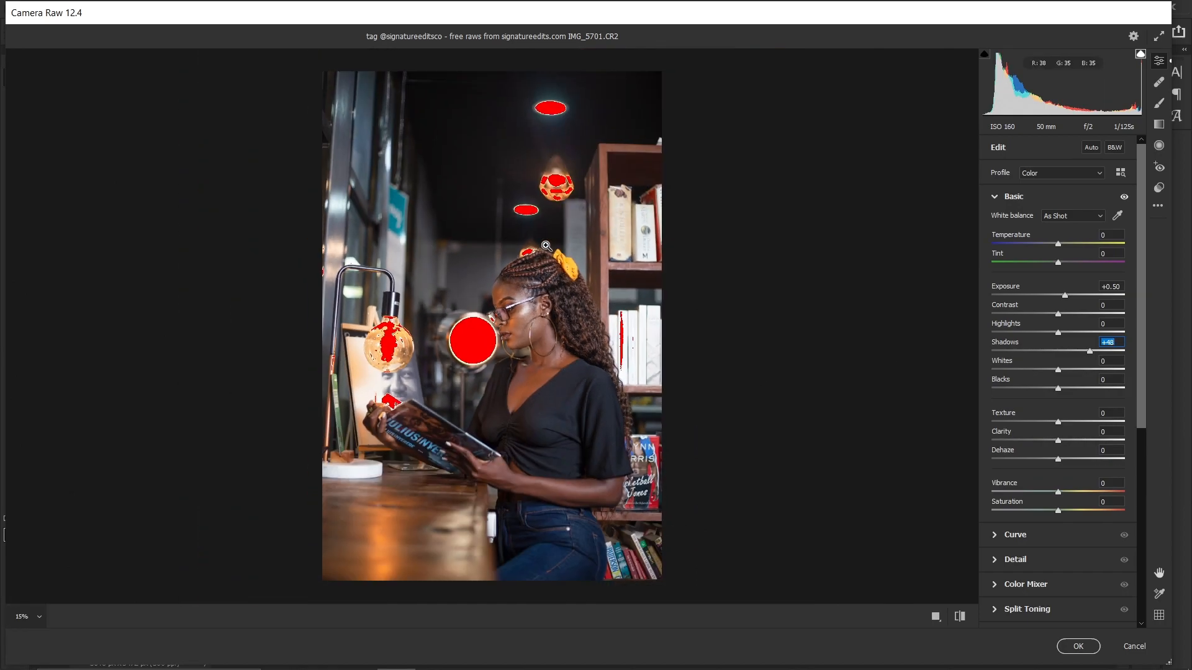
{"action": "scroll", "coordinate": [546, 246], "scroll_direction": "up", "scroll_amount": 2}
{"action": "scroll", "coordinate": [547, 245], "scroll_direction": "down", "scroll_amount": 3}
{"action": "scroll", "coordinate": [546, 246], "scroll_direction": "up", "scroll_amount": 3}
{"action": "scroll", "coordinate": [547, 246], "scroll_direction": "down", "scroll_amount": 2}
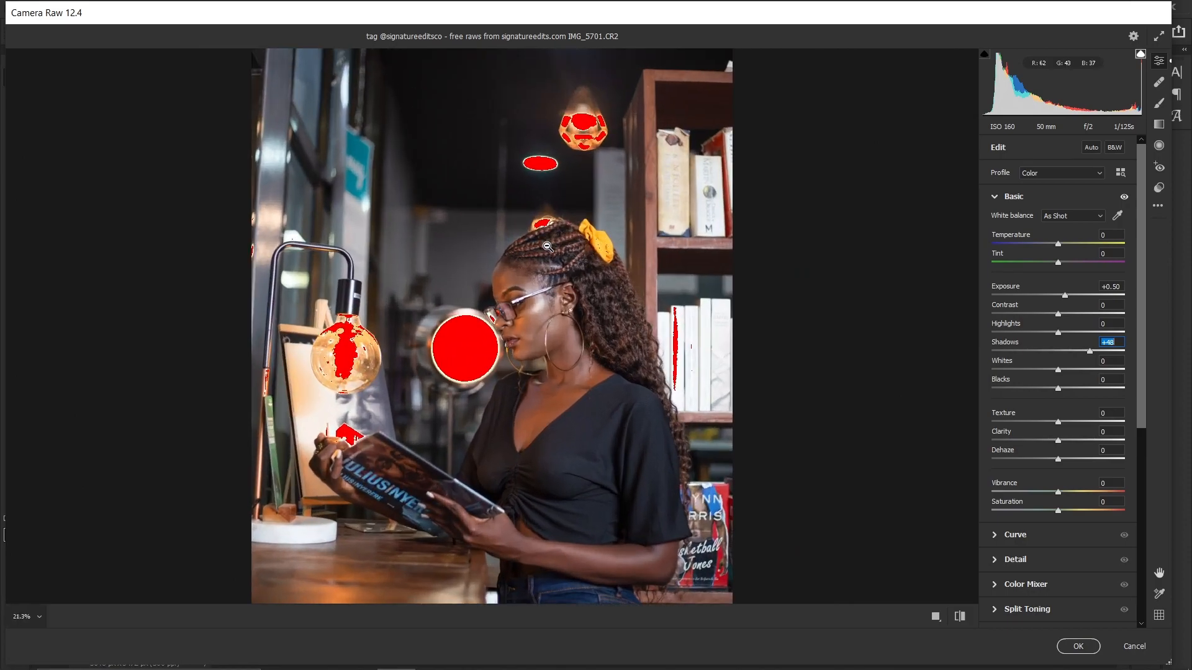
{"action": "scroll", "coordinate": [547, 247], "scroll_direction": "up", "scroll_amount": 2}
{"action": "scroll", "coordinate": [546, 247], "scroll_direction": "down", "scroll_amount": 2}
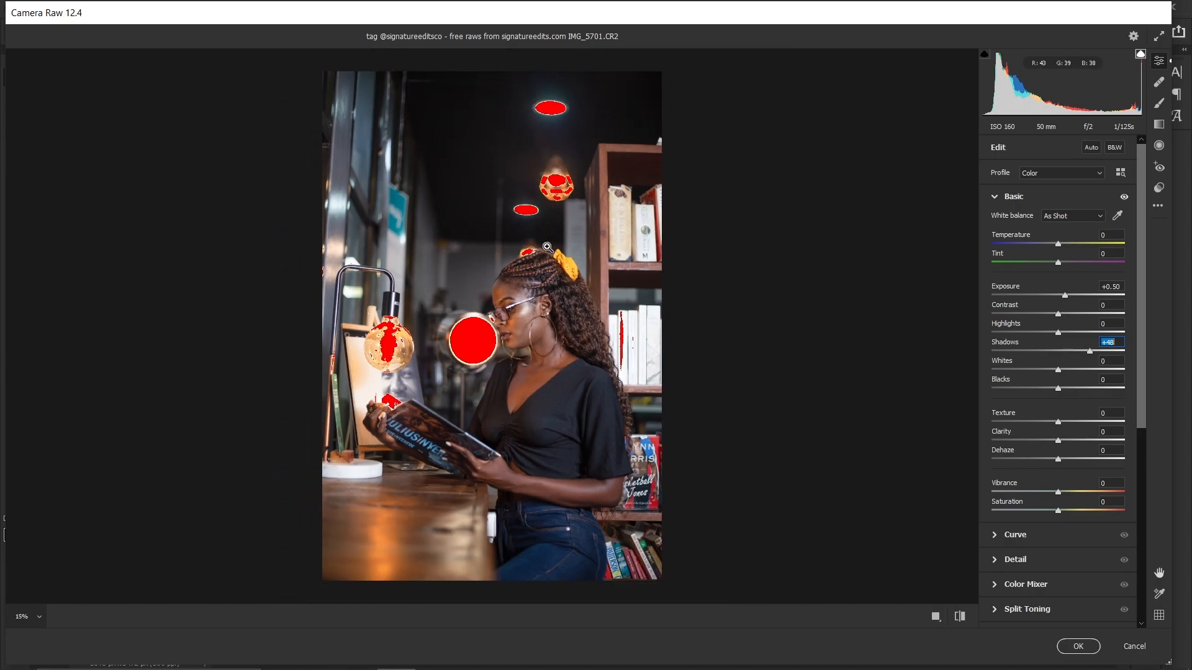
{"action": "scroll", "coordinate": [547, 247], "scroll_direction": "up", "scroll_amount": 3}
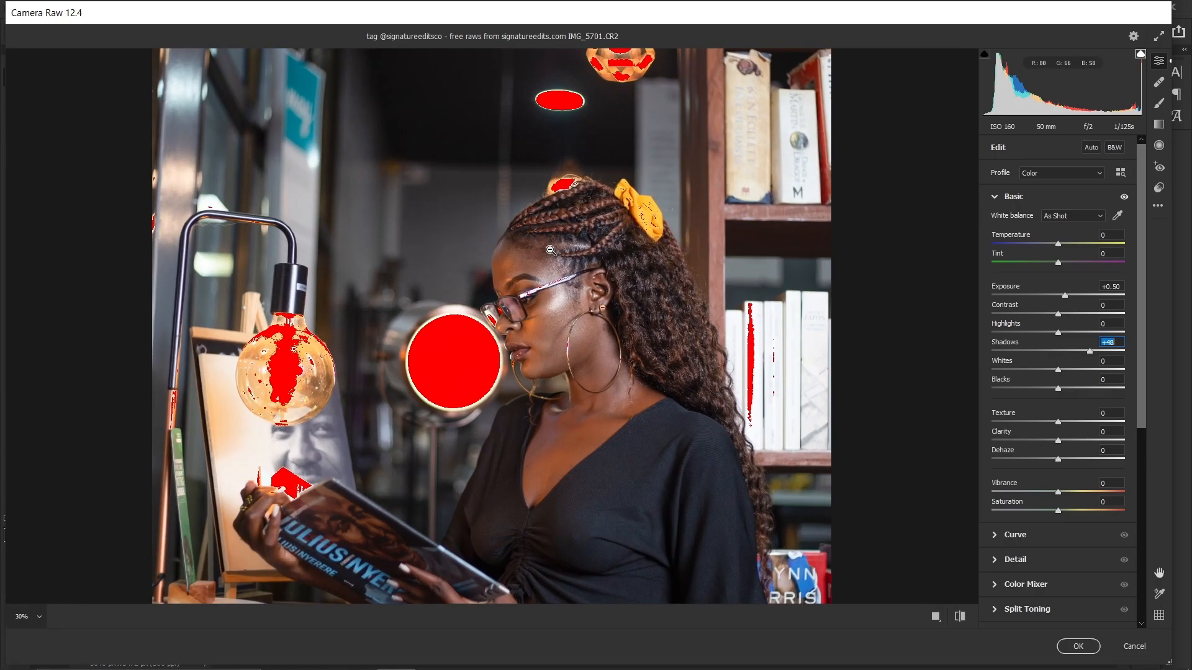
{"action": "scroll", "coordinate": [550, 250], "scroll_direction": "down", "scroll_amount": 2}
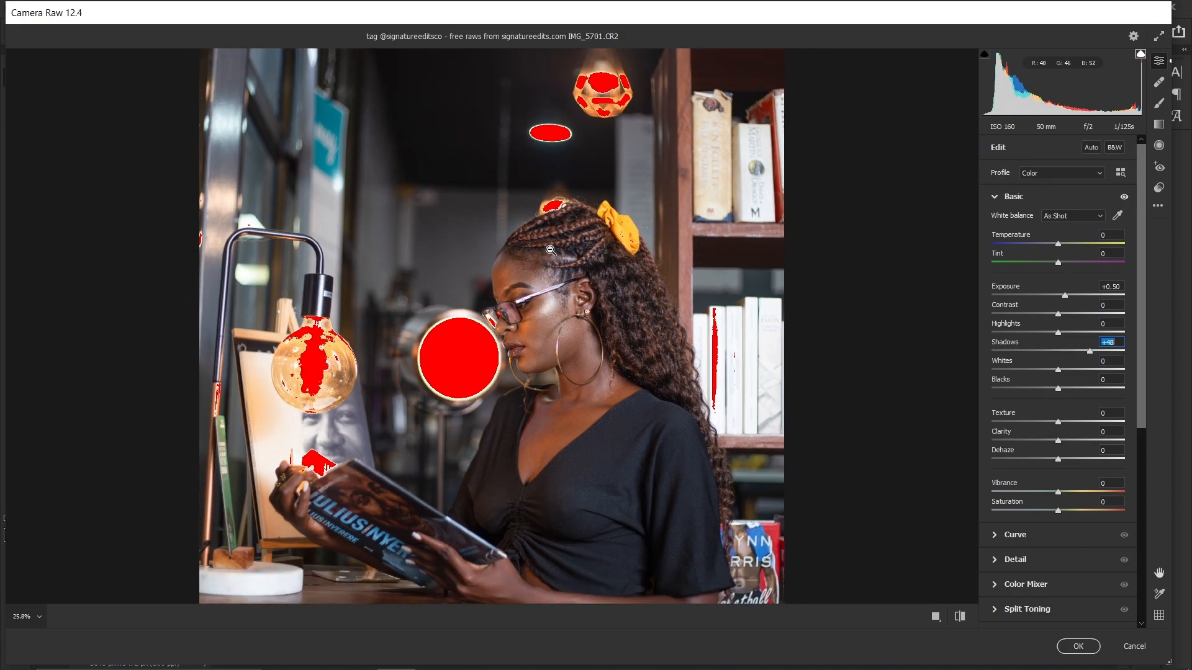
{"action": "key", "text": "ctrl+0"}
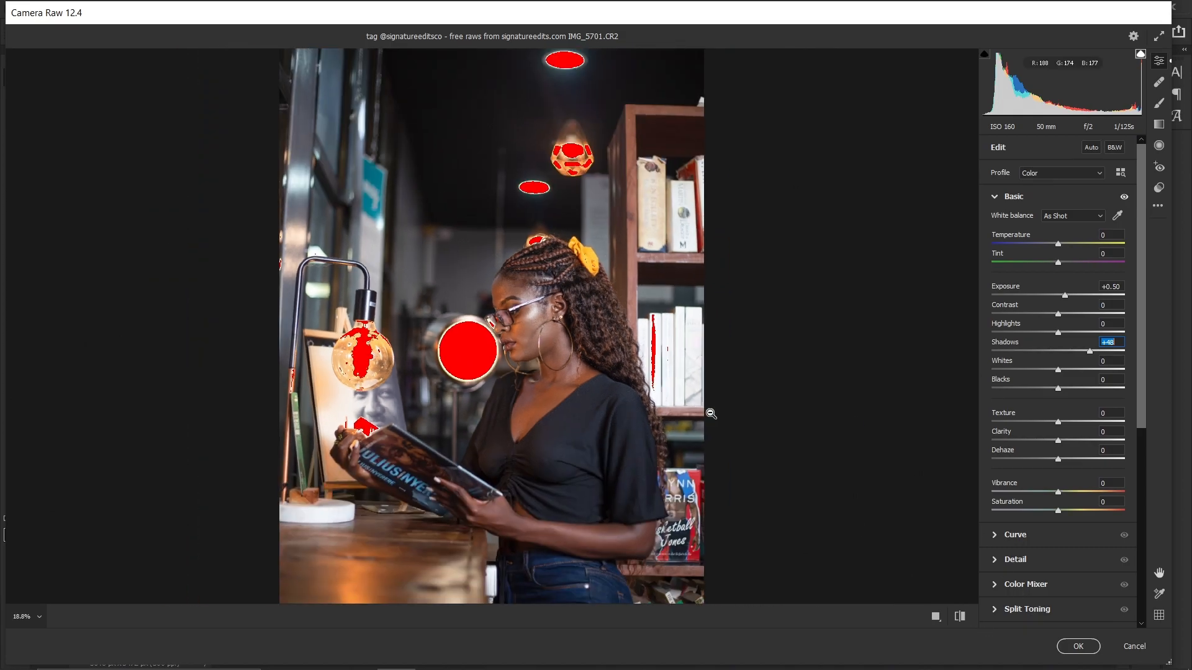
- Compare the photo under default settings with the current adjustments, ending on the adjusted version
{"action": "left_click", "coordinate": [960, 617]}
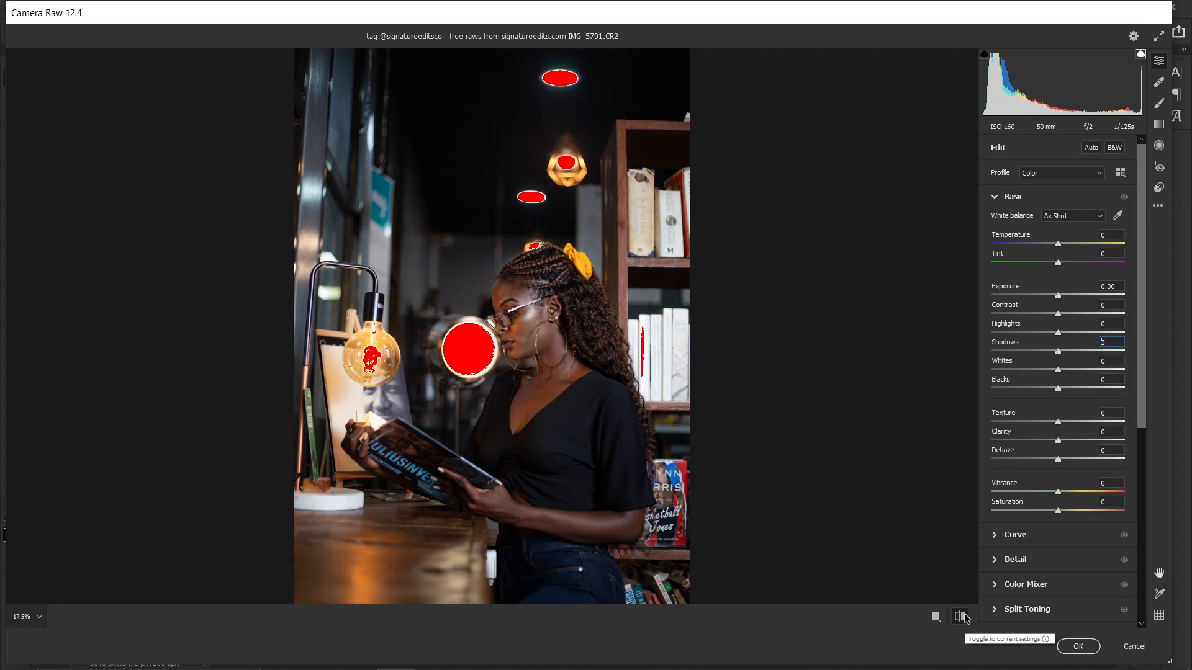
{"action": "left_click", "coordinate": [960, 617]}
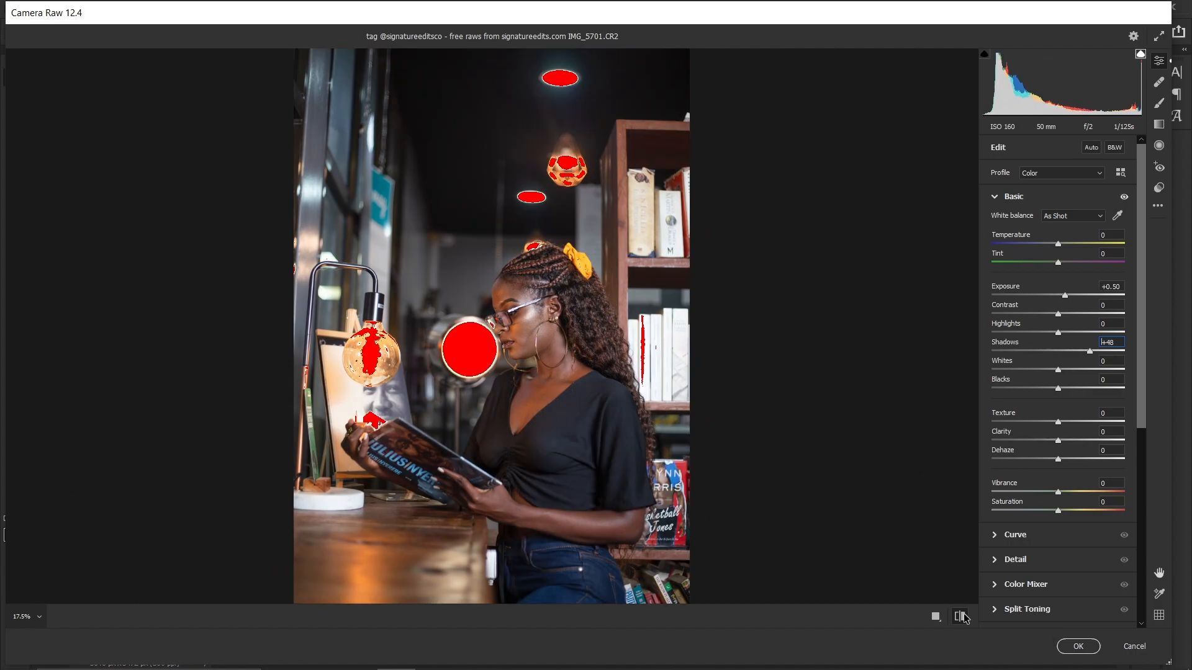
{"action": "left_click", "coordinate": [963, 616]}
{"action": "left_click", "coordinate": [961, 617]}
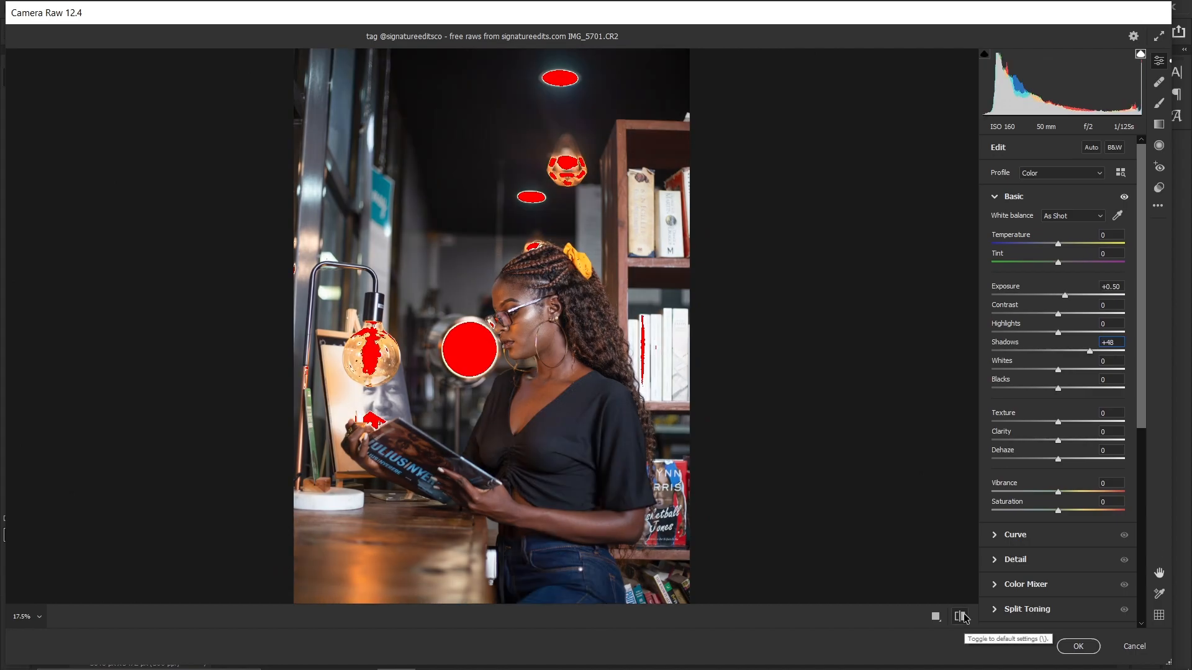
{"action": "left_click", "coordinate": [961, 617]}
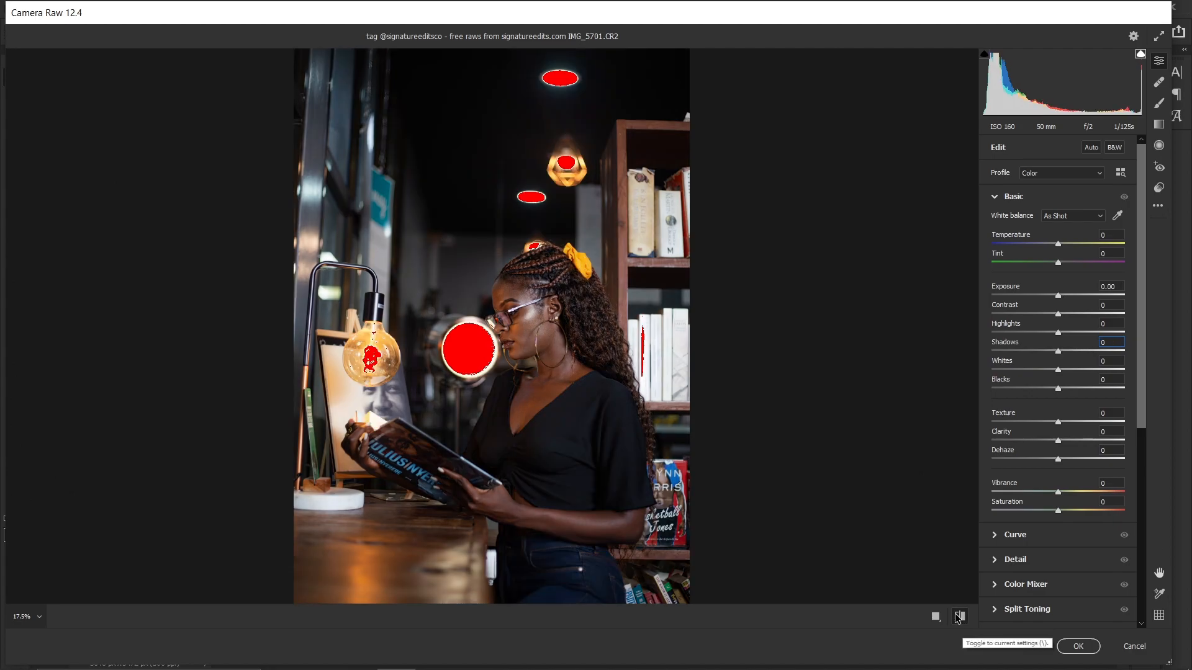
{"action": "left_click", "coordinate": [961, 616]}
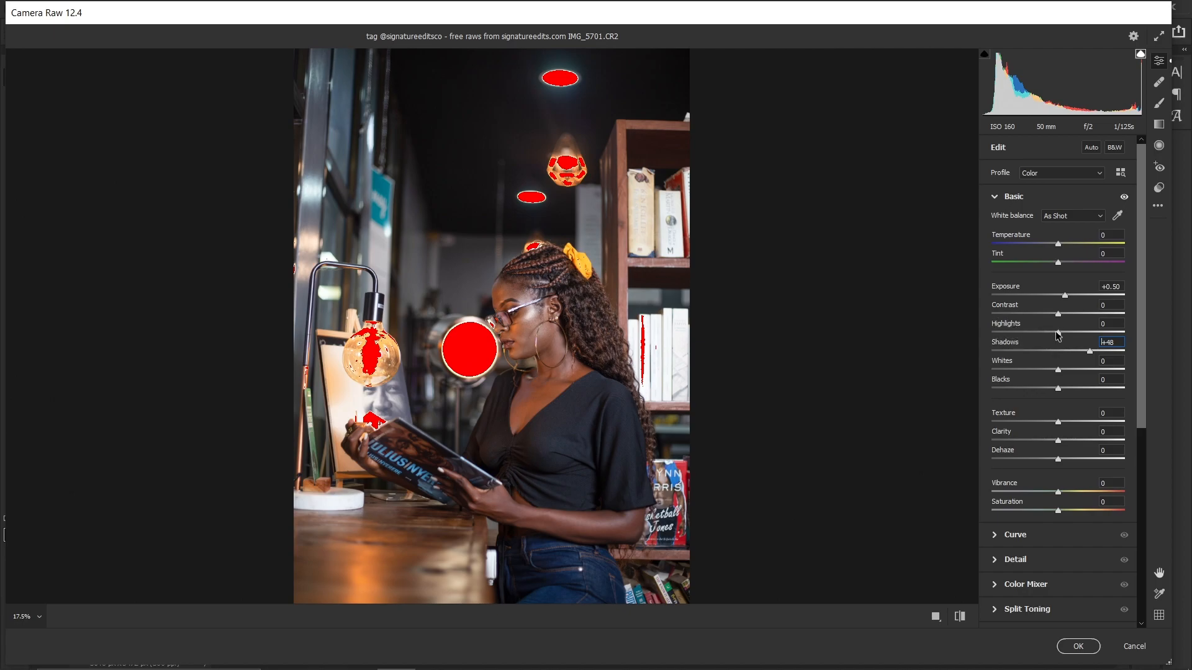
- Try Highlights at +100, and settle on -21 to recover the clipped lamps and ceiling lights
{"action": "left_click_drag", "start_coordinate": [1058, 333], "coordinate": [1134, 339]}
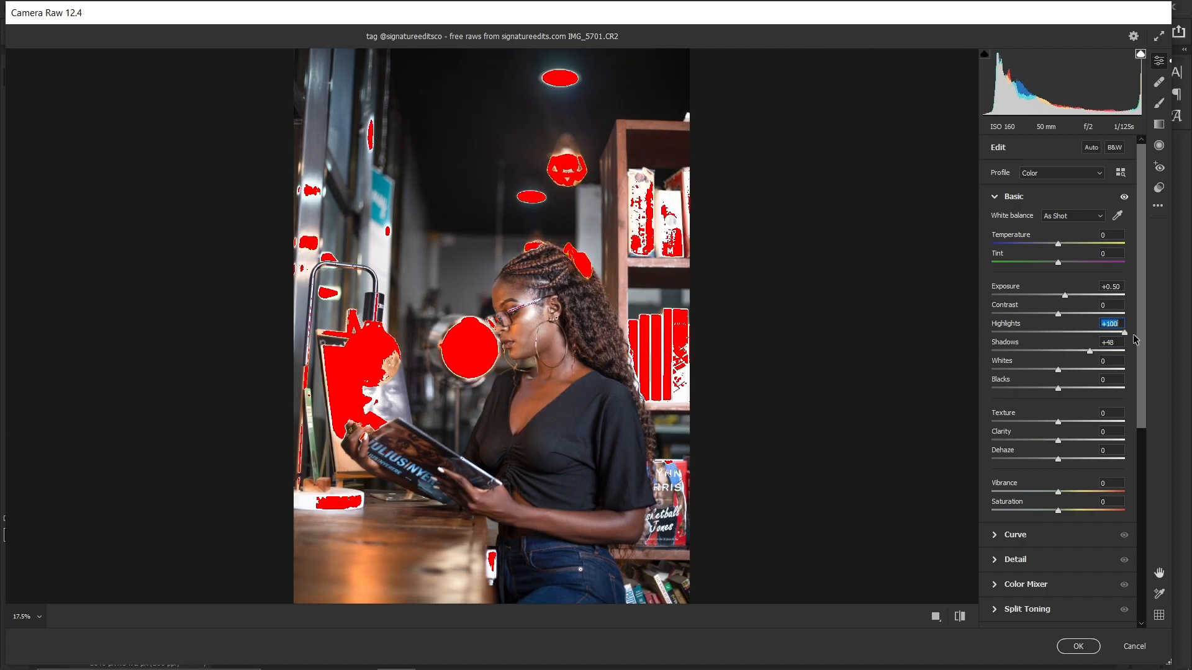
{"action": "left_click_drag", "start_coordinate": [1185, 318], "coordinate": [1030, 310]}
{"action": "left_click_drag", "start_coordinate": [1124, 332], "coordinate": [1060, 329]}
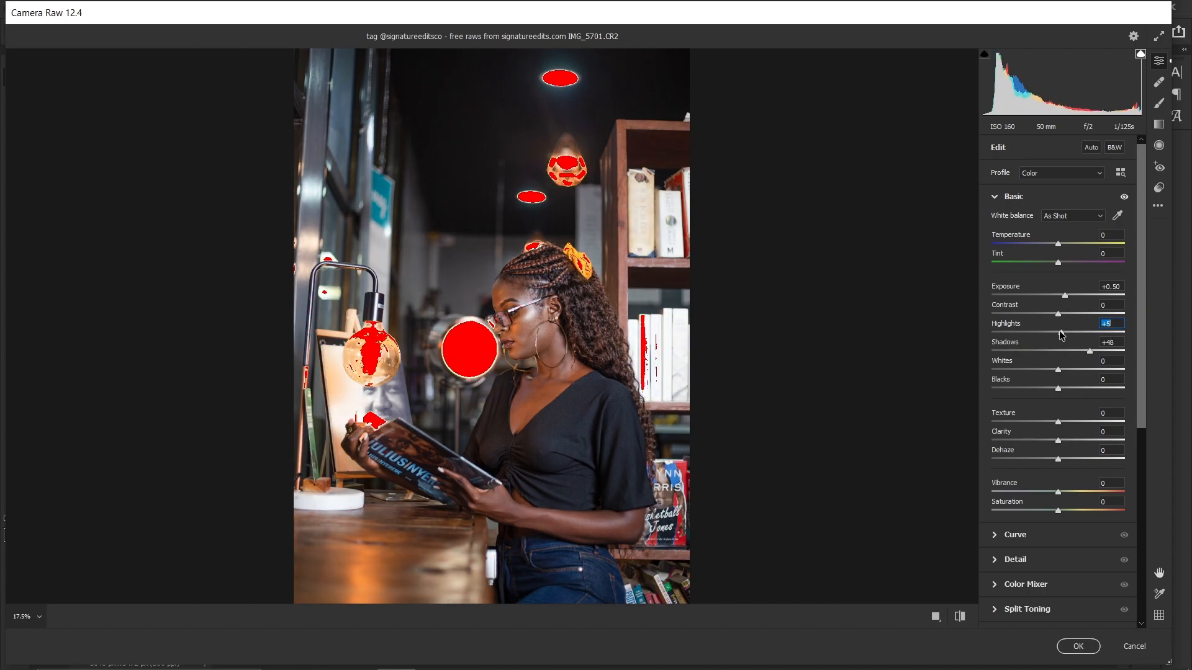
{"action": "left_click_drag", "start_coordinate": [1062, 335], "coordinate": [1053, 333]}
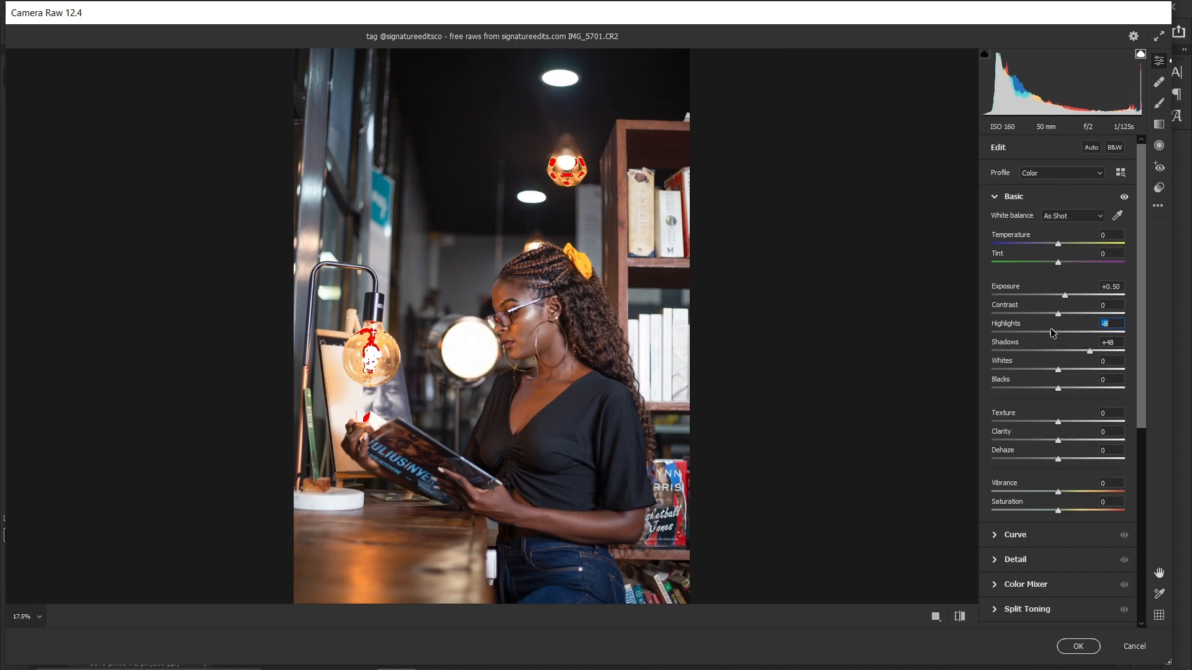
{"action": "left_click_drag", "start_coordinate": [1051, 332], "coordinate": [1042, 322]}
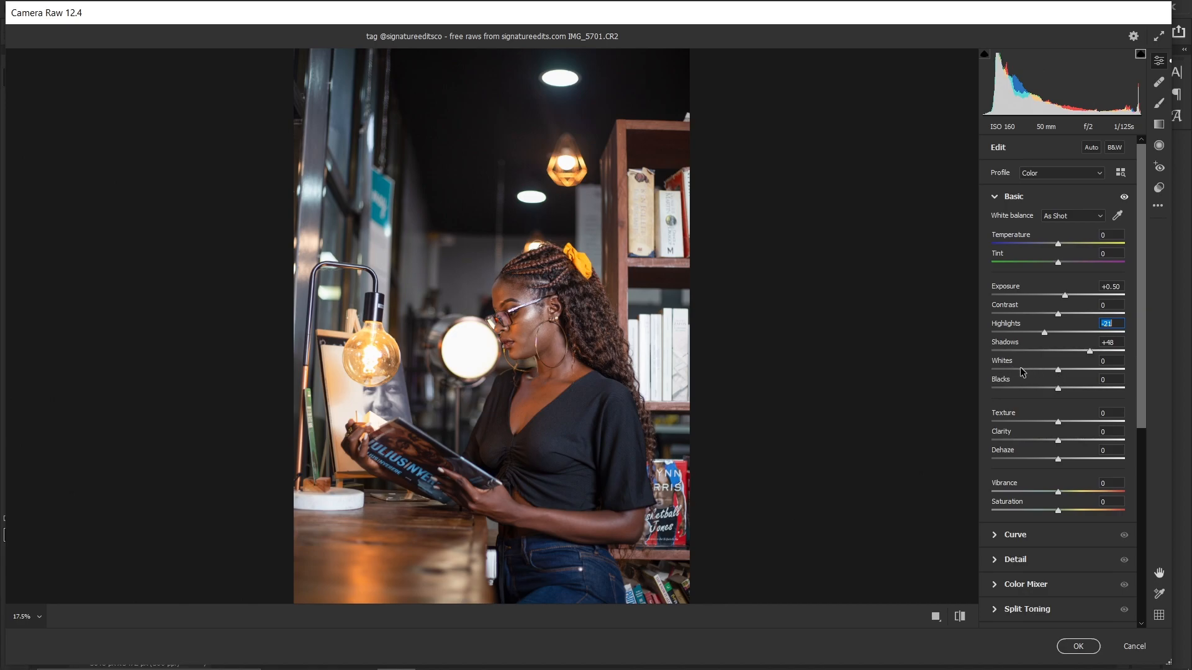
- Try Whites at +100, settle on -11, and check the photo up close and as a whole
{"action": "left_click_drag", "start_coordinate": [1057, 373], "coordinate": [1125, 371]}
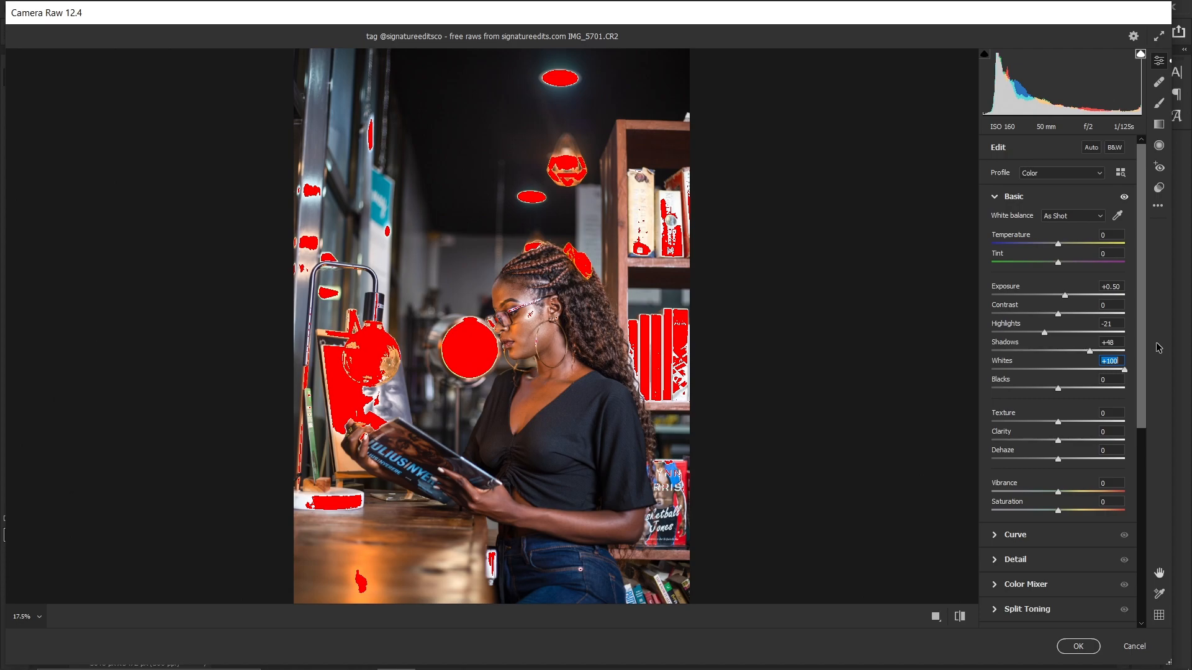
{"action": "left_click_drag", "start_coordinate": [1127, 373], "coordinate": [1051, 365]}
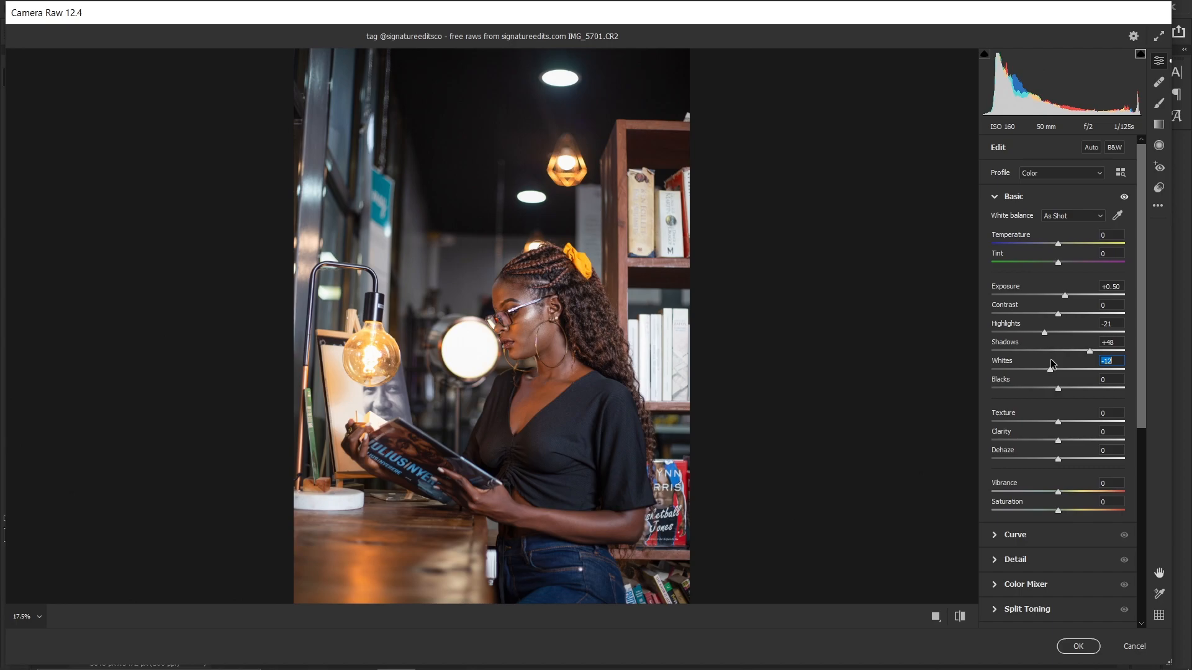
{"action": "left_click_drag", "start_coordinate": [1051, 364], "coordinate": [1057, 365]}
{"action": "left_click_drag", "start_coordinate": [1055, 371], "coordinate": [1051, 370]}
{"action": "scroll", "coordinate": [602, 433], "scroll_direction": "up", "scroll_amount": 5}
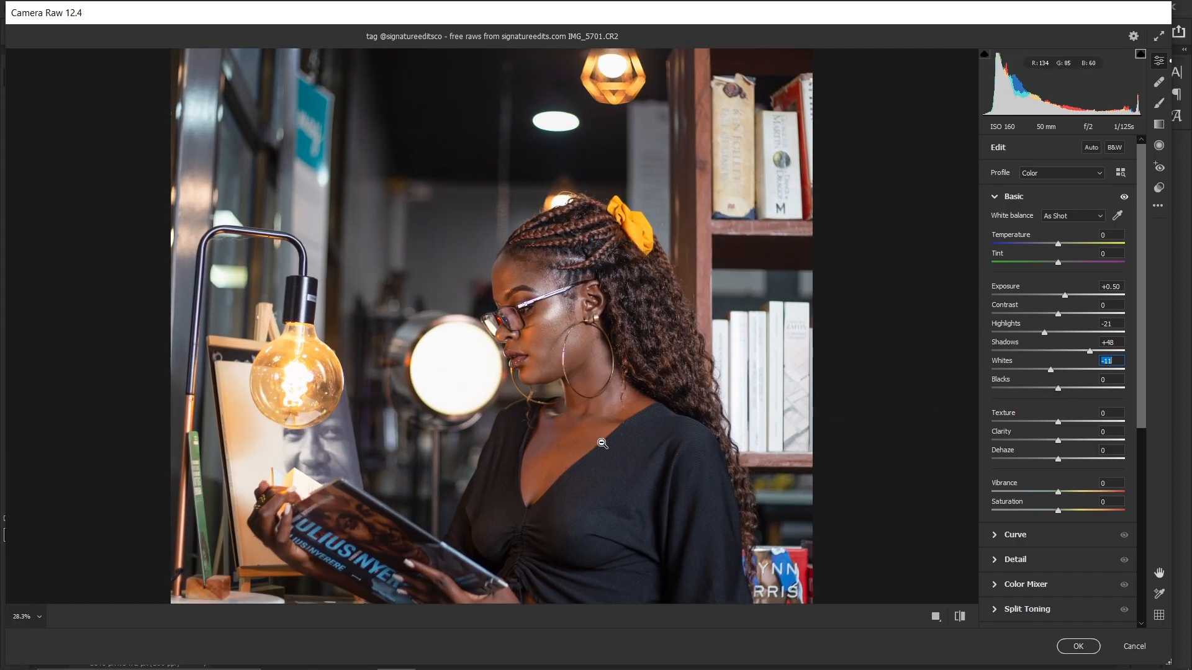
{"action": "scroll", "coordinate": [687, 505], "scroll_direction": "down", "scroll_amount": 5}
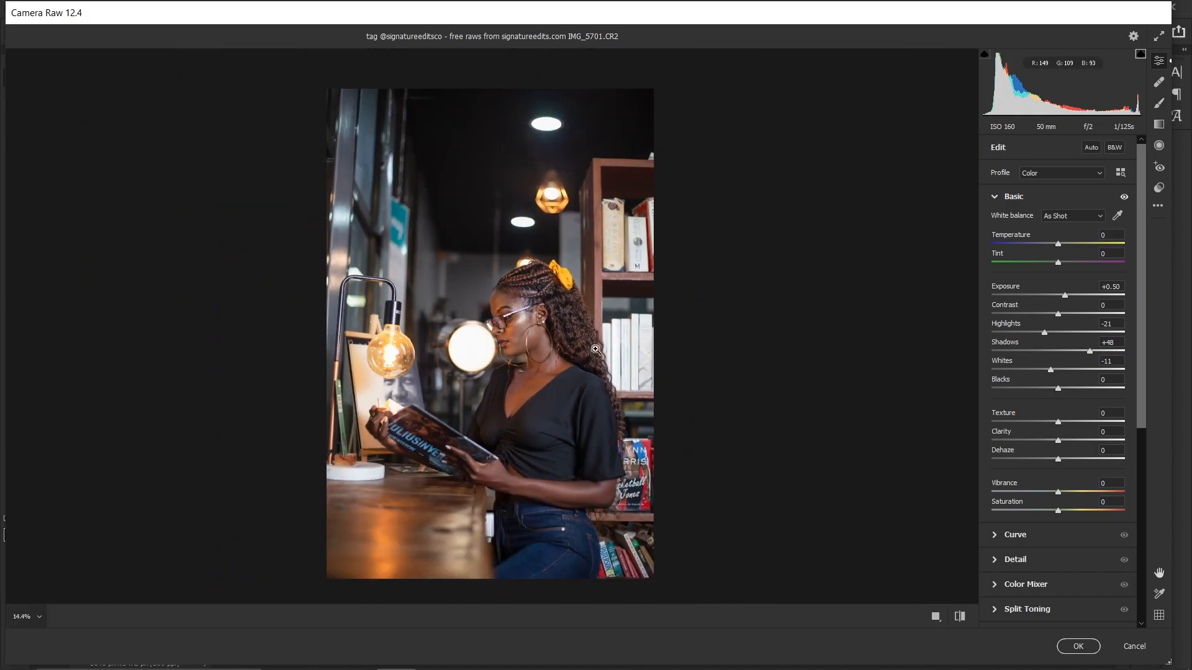
- Examine the woman's face, her top, the book and the desk at different magnifications
{"action": "scroll", "coordinate": [596, 391], "scroll_direction": "up", "scroll_amount": 3}
{"action": "scroll", "coordinate": [627, 501], "scroll_direction": "up", "scroll_amount": 1}
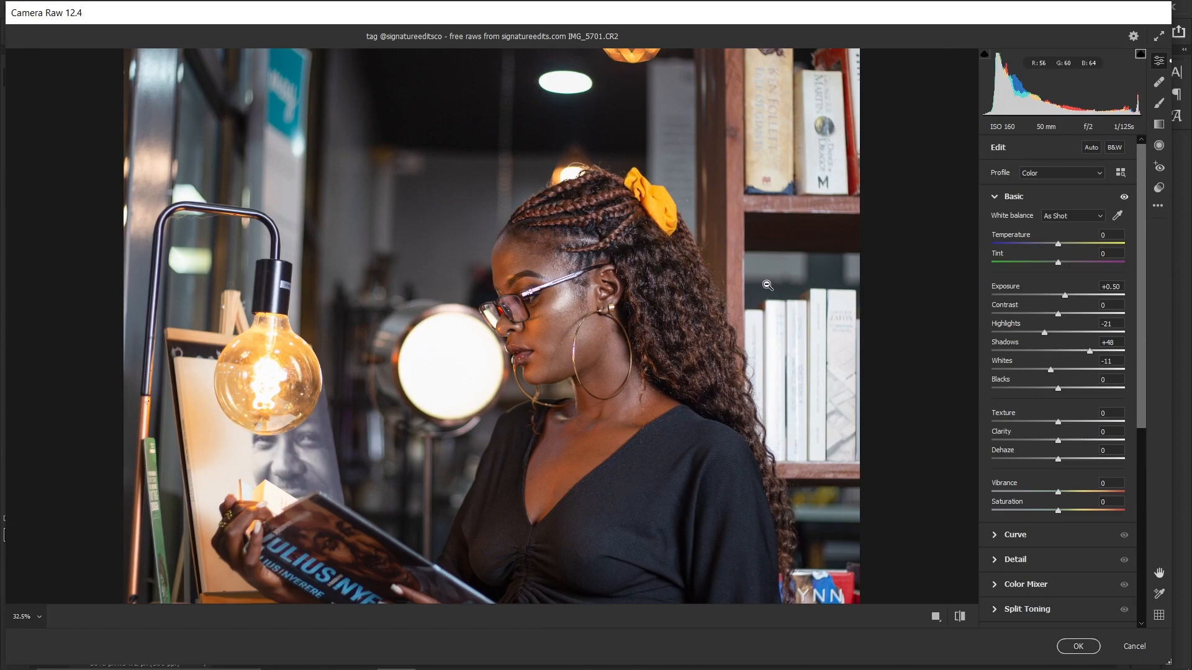
{"action": "scroll", "coordinate": [768, 283], "scroll_direction": "down", "scroll_amount": 1}
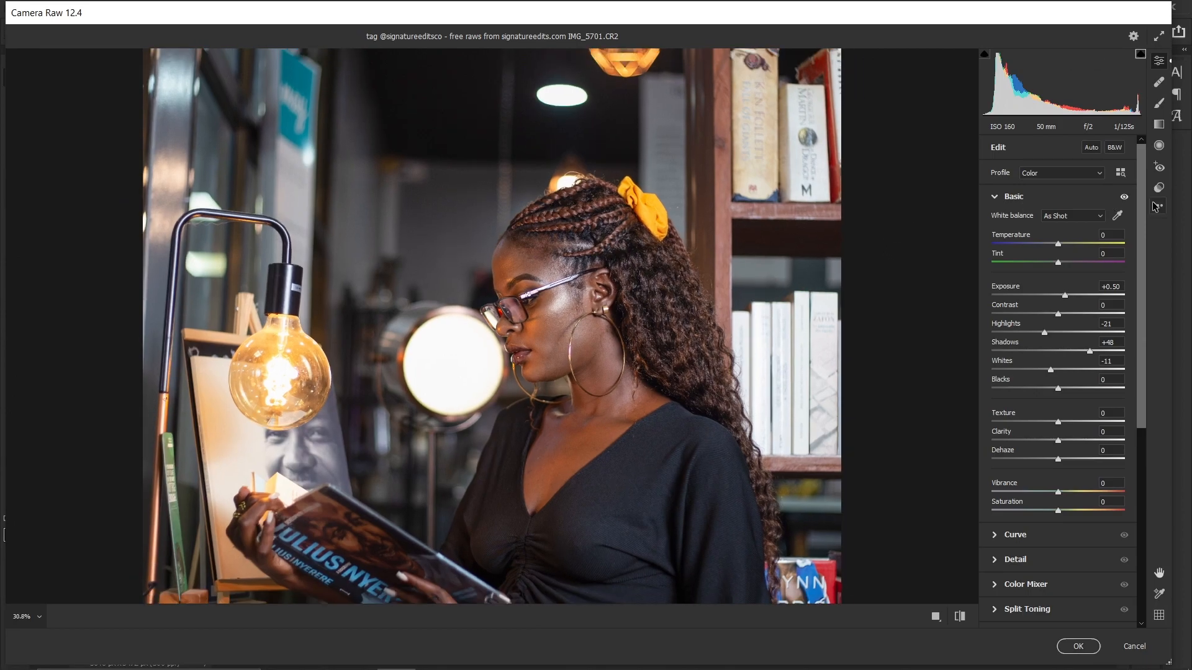
{"action": "left_click_drag", "start_coordinate": [1142, 231], "coordinate": [1143, 280]}
{"action": "key", "text": "space"}
{"action": "left_click_drag", "start_coordinate": [586, 447], "coordinate": [581, 345]}
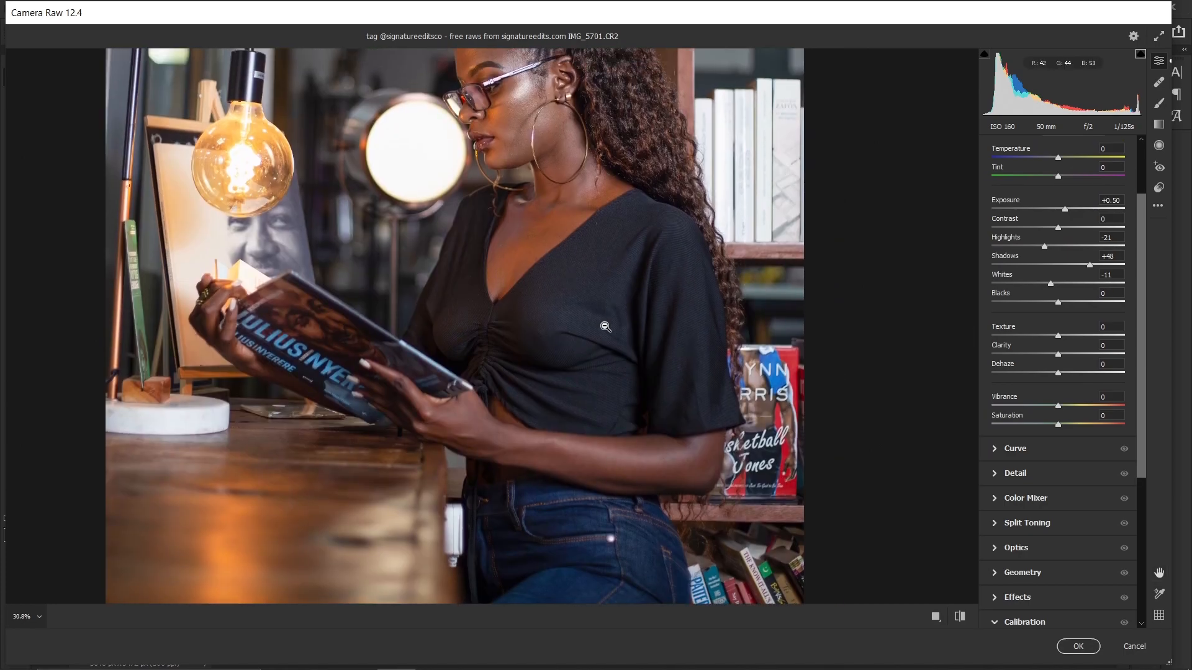
{"action": "left_click_drag", "start_coordinate": [586, 262], "coordinate": [651, 407]}
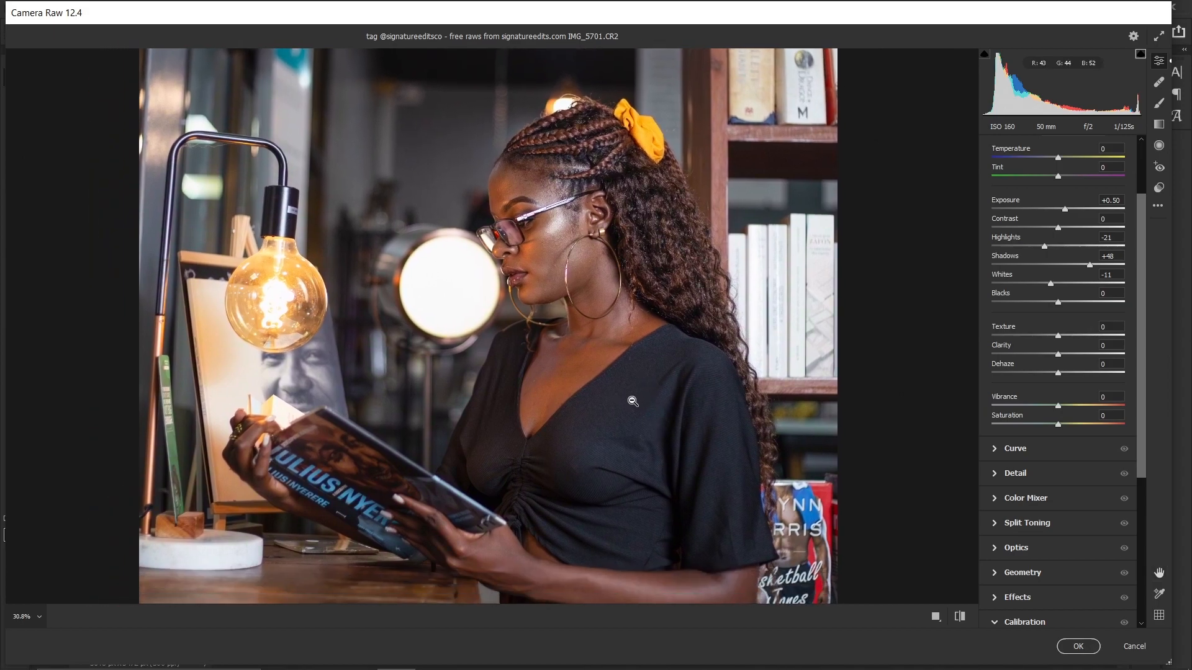
{"action": "scroll", "coordinate": [633, 402], "scroll_direction": "up", "scroll_amount": 3}
{"action": "scroll", "coordinate": [632, 402], "scroll_direction": "down", "scroll_amount": 5}
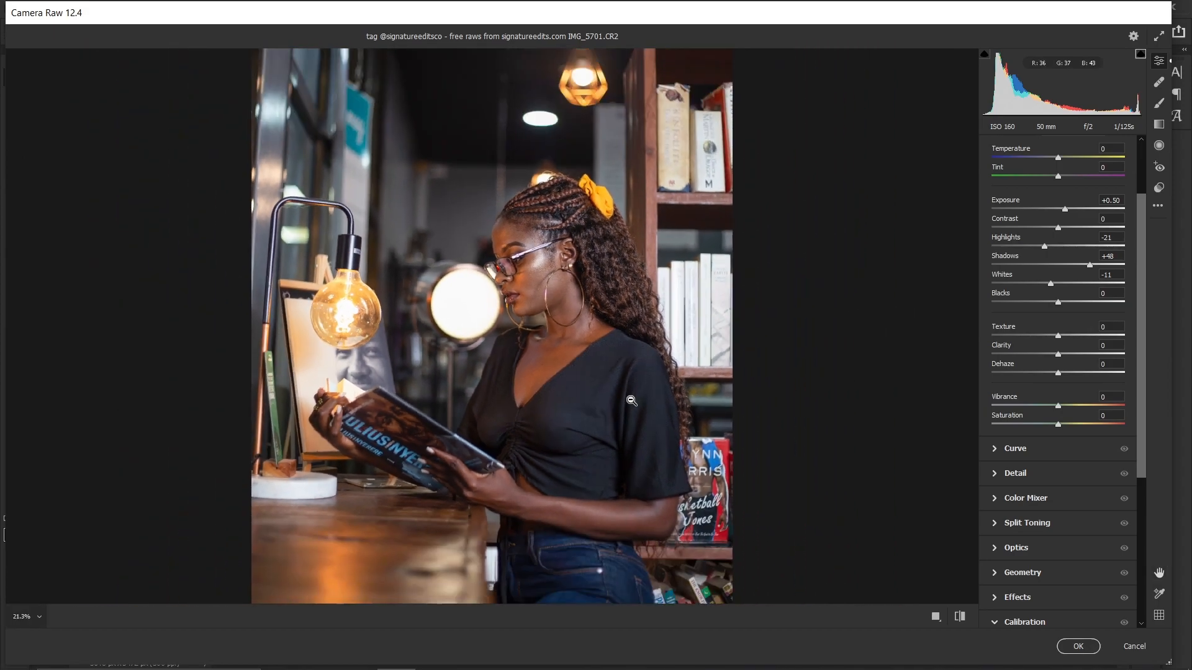
- Set Dehaze to -3, check the woman and lamps up close, and set Contrast to +10
{"action": "left_click", "coordinate": [1063, 373]}
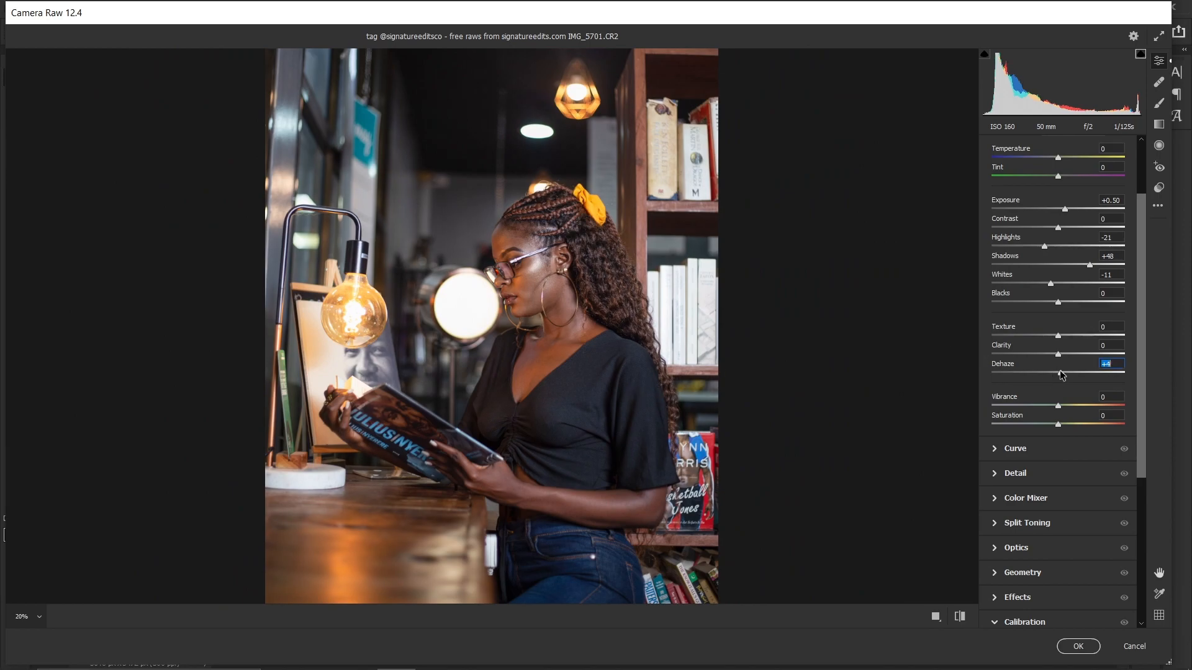
{"action": "left_click_drag", "start_coordinate": [1062, 374], "coordinate": [1057, 374]}
{"action": "left_click", "coordinate": [442, 244]}
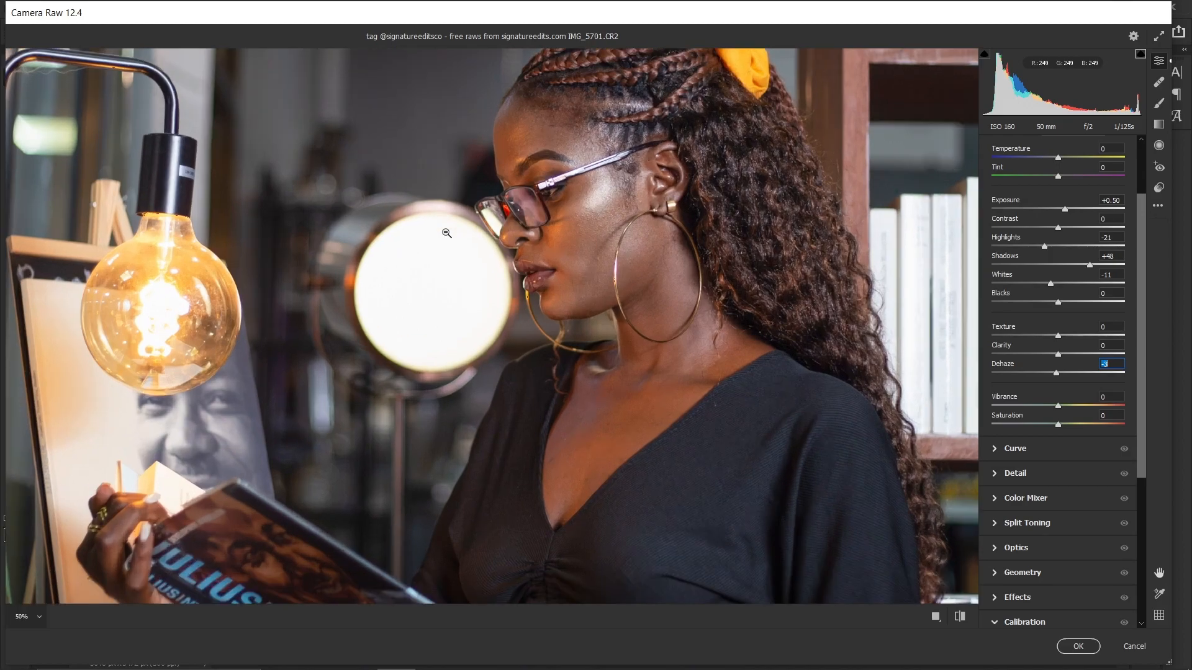
{"action": "left_click_drag", "start_coordinate": [446, 233], "coordinate": [447, 233]}
{"action": "scroll", "coordinate": [536, 289], "scroll_direction": "up", "scroll_amount": 5}
{"action": "scroll", "coordinate": [535, 289], "scroll_direction": "down", "scroll_amount": 5}
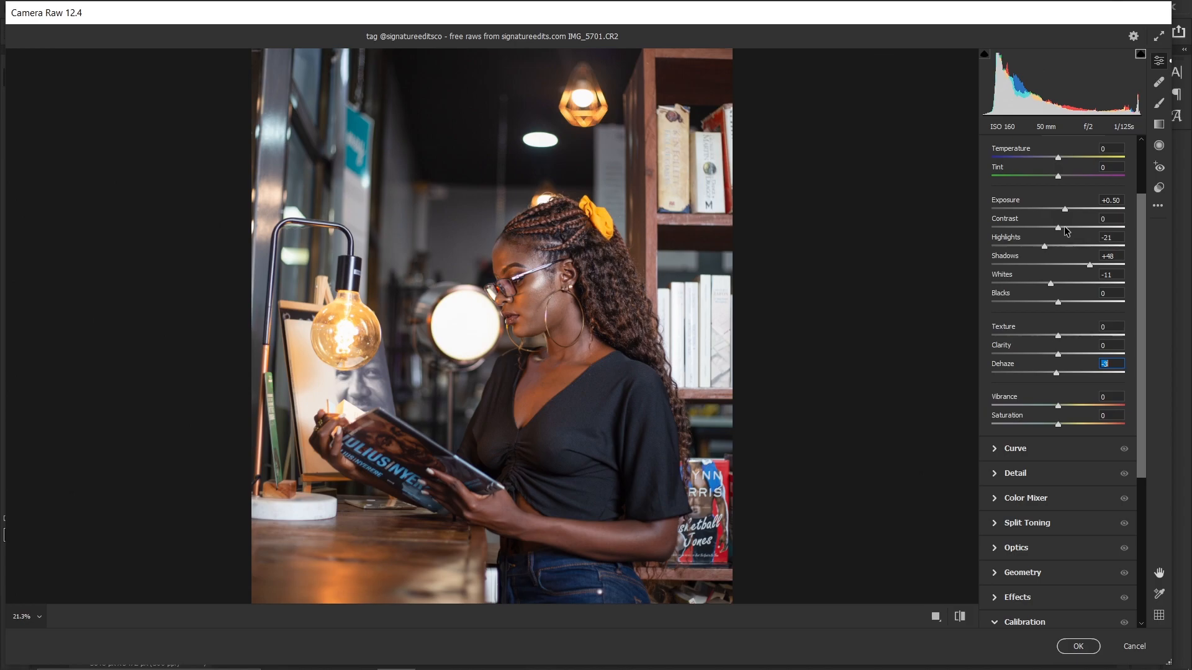
{"action": "left_click_drag", "start_coordinate": [1067, 227], "coordinate": [1065, 227]}
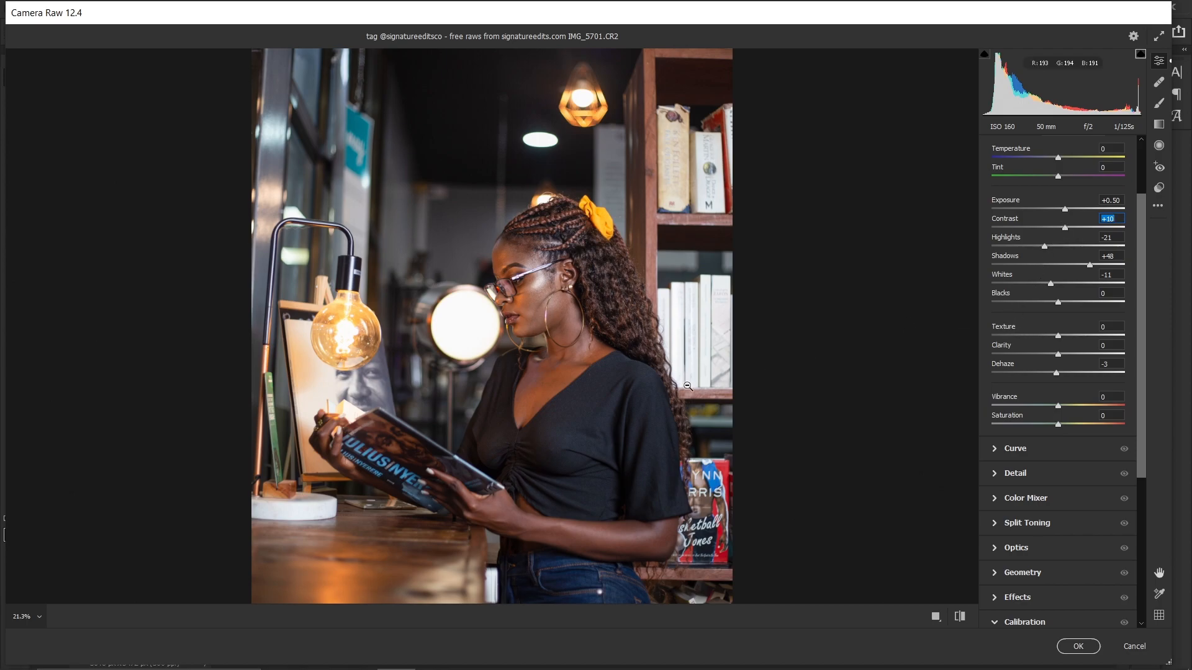
- Compare the photo repeatedly between default settings and the current Basic adjustments, ending on the adjusted version
{"action": "key", "text": "backslash"}
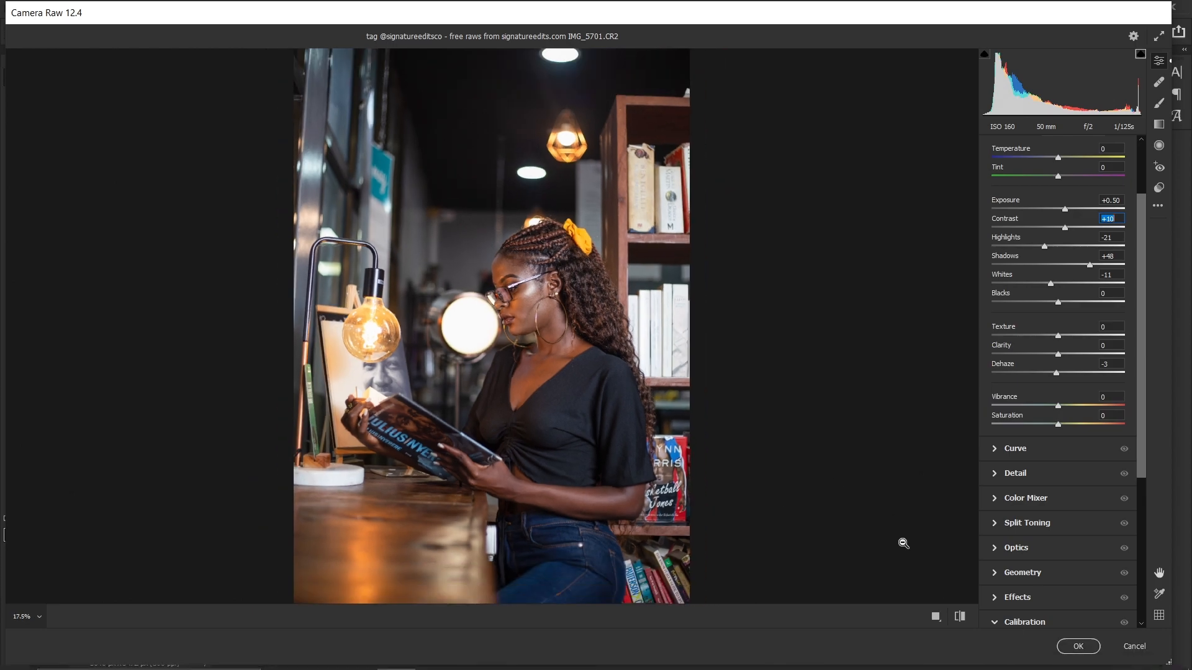
{"action": "left_click", "coordinate": [959, 616]}
{"action": "left_click", "coordinate": [959, 617]}
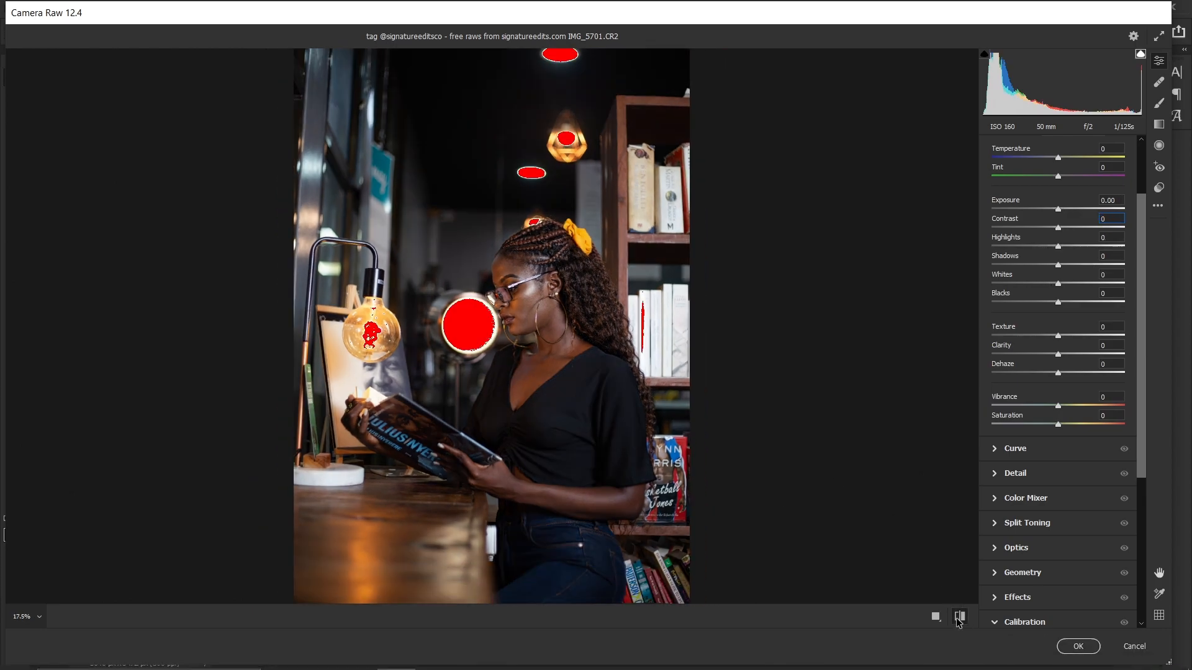
{"action": "left_click", "coordinate": [959, 616]}
{"action": "left_click", "coordinate": [959, 617]}
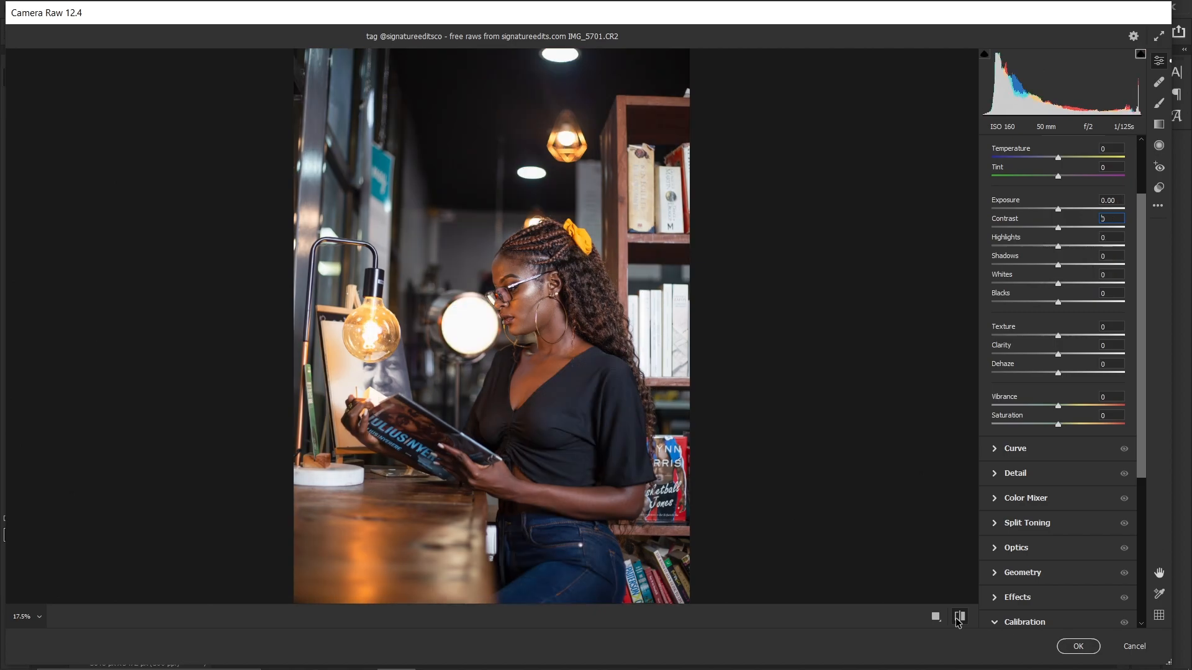
{"action": "left_click", "coordinate": [959, 617]}
{"action": "left_click", "coordinate": [959, 616]}
{"action": "key", "text": "o"}
{"action": "key", "text": "o"}
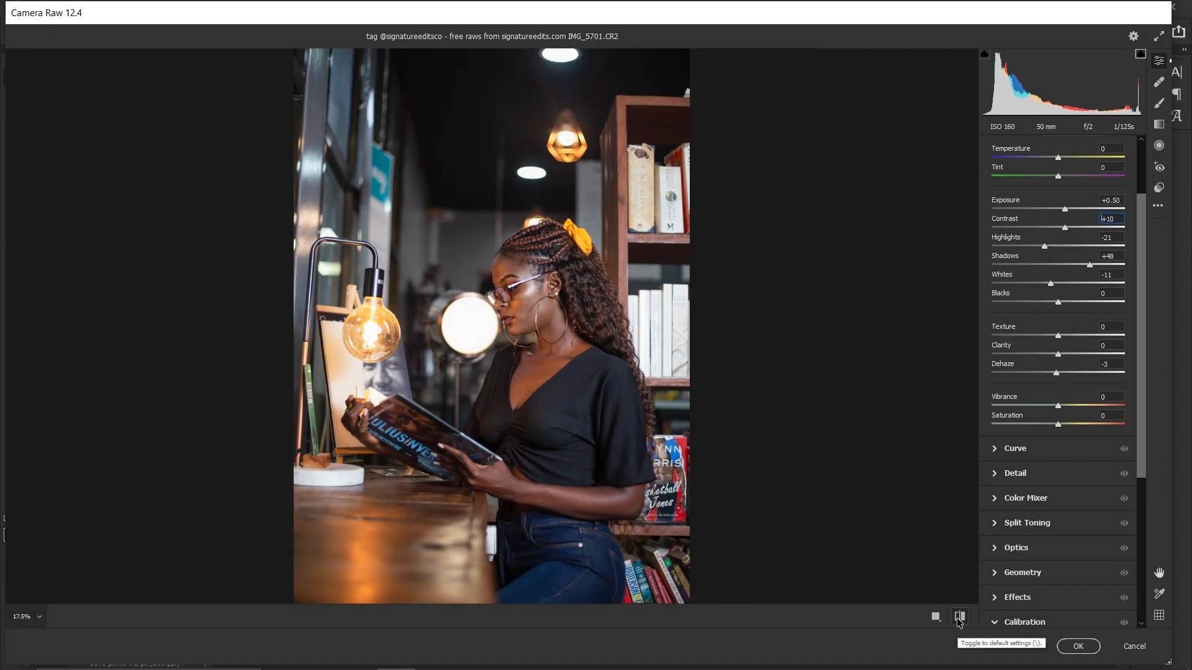
{"action": "key", "text": "o"}
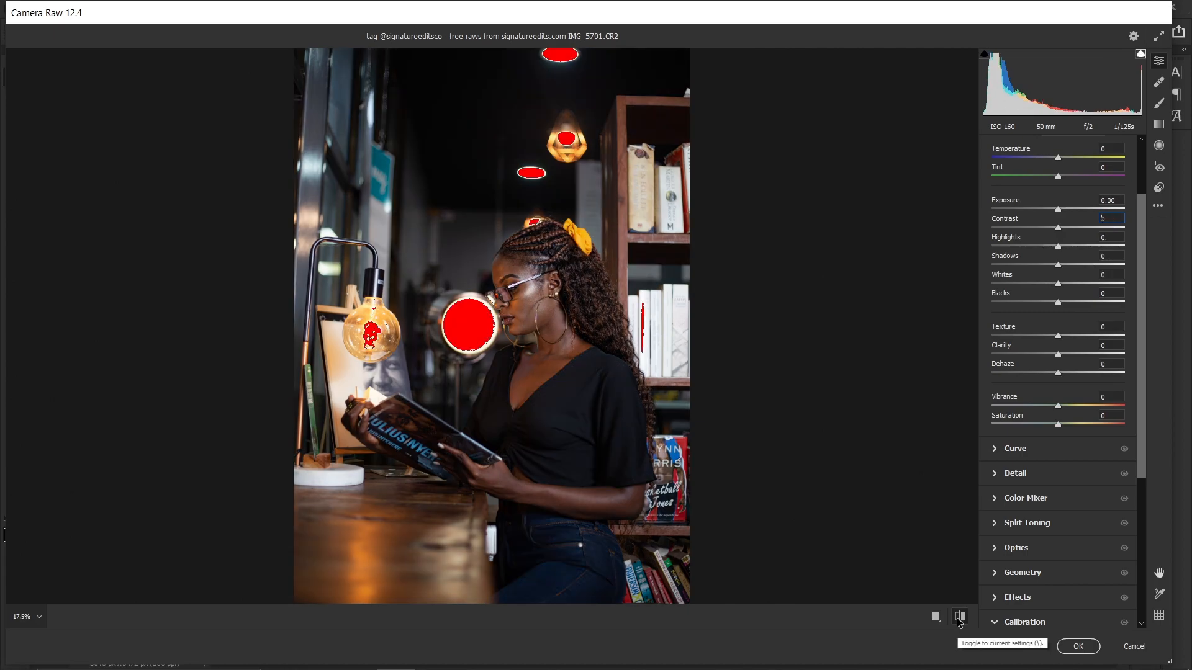
{"action": "key", "text": "o"}
{"action": "left_click", "coordinate": [960, 616]}
{"action": "key", "text": "o"}
{"action": "left_click", "coordinate": [960, 616]}
{"action": "key", "text": "o"}
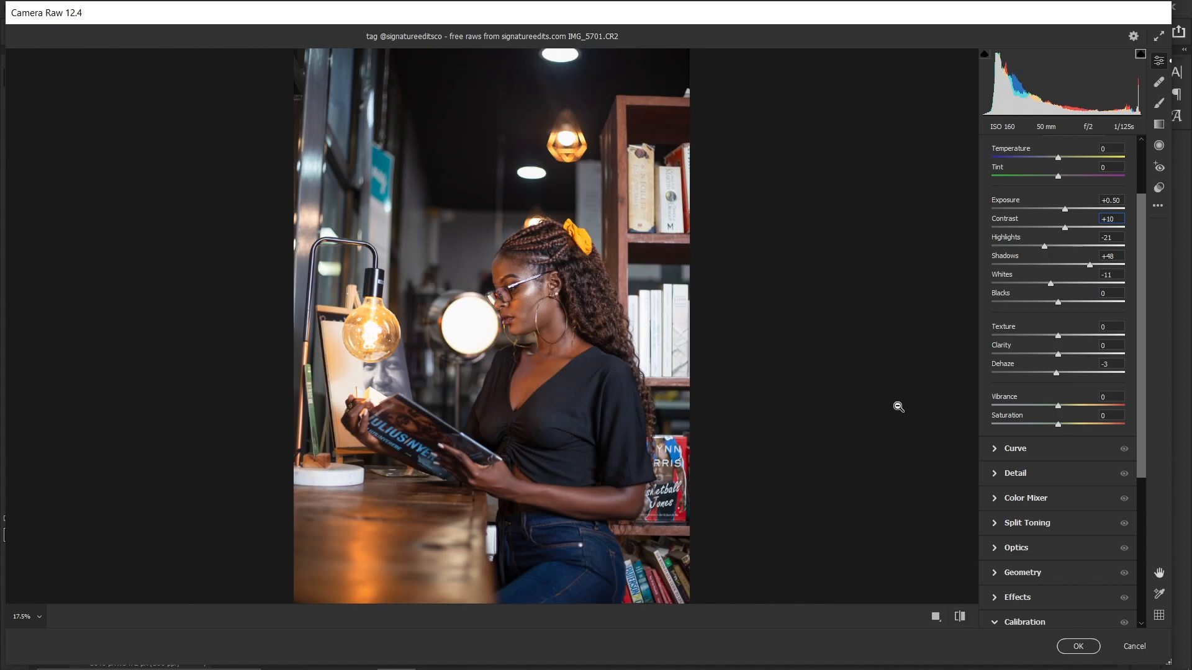
- Review the photo up close and as a whole, and set Shadows to +49 and Exposure to +0.90
{"action": "key", "text": "ctrl+plus"}
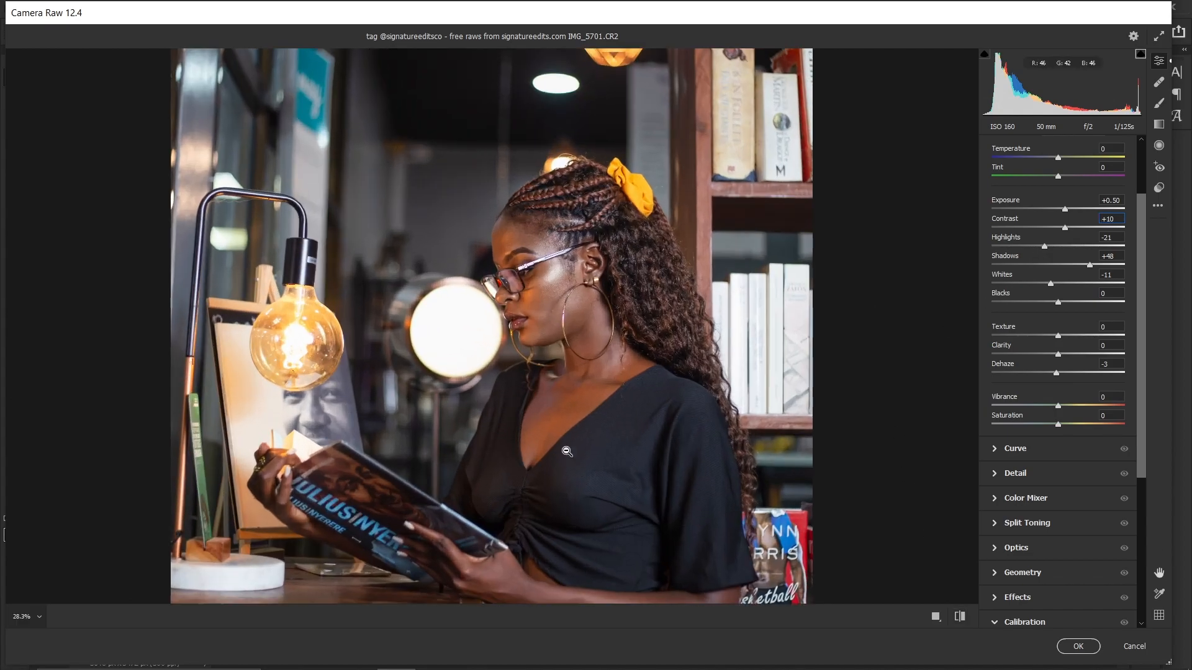
{"action": "key", "text": "ctrl+minus"}
{"action": "key", "text": "ctrl+minus"}
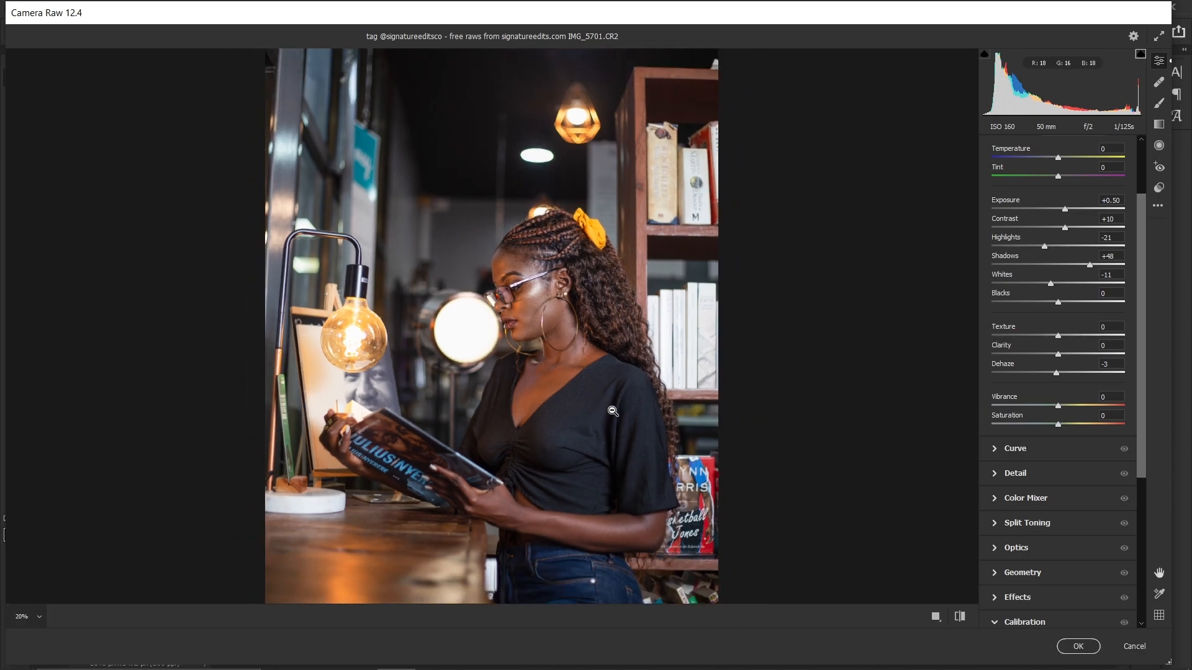
{"action": "scroll", "coordinate": [612, 411], "scroll_direction": "down", "scroll_amount": 1}
{"action": "scroll", "coordinate": [613, 411], "scroll_direction": "up", "scroll_amount": 1}
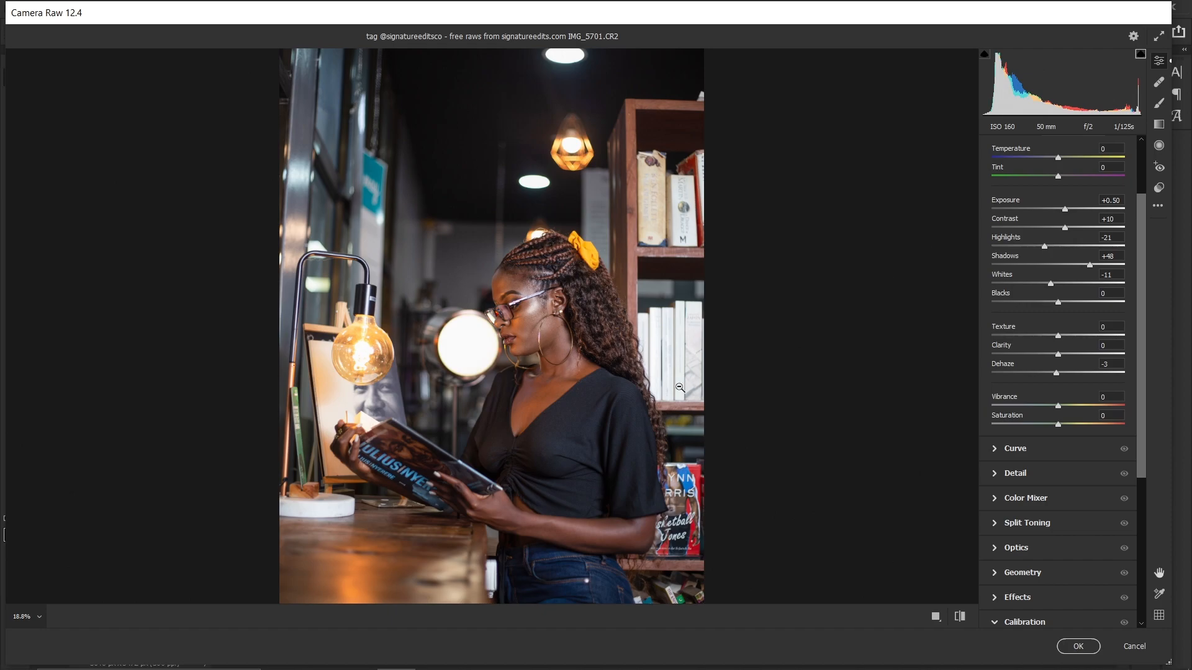
{"action": "scroll", "coordinate": [582, 415], "scroll_direction": "down", "scroll_amount": 1}
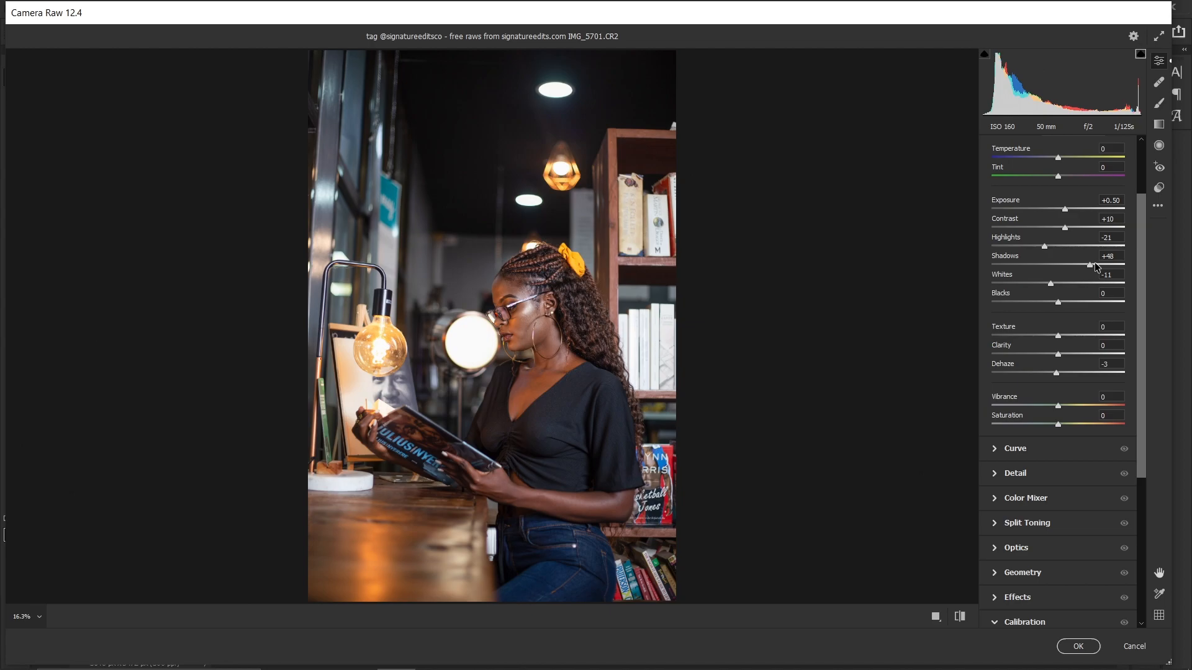
{"action": "left_click_drag", "start_coordinate": [1093, 268], "coordinate": [1095, 269]}
{"action": "left_click", "coordinate": [1067, 207]}
{"action": "left_click", "coordinate": [1066, 213]}
{"action": "left_click_drag", "start_coordinate": [1067, 213], "coordinate": [1070, 213]}
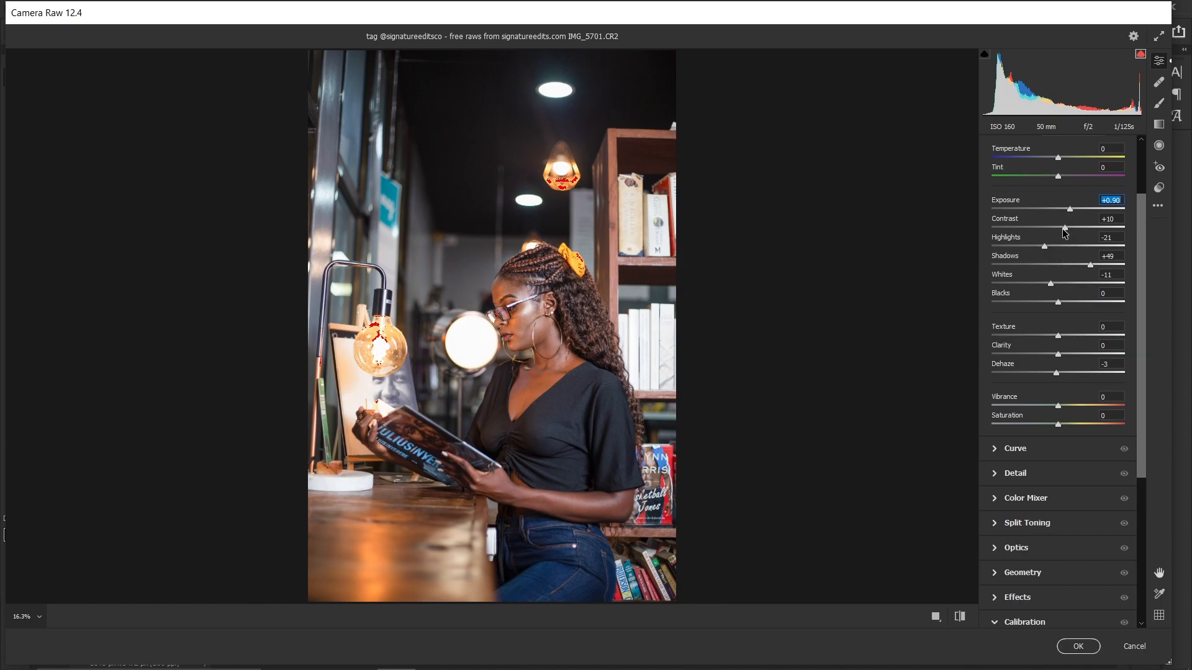
- Set Contrast to +11 and check the woman's face up close and in the wider photo
{"action": "left_click_drag", "start_coordinate": [1064, 227], "coordinate": [1068, 224]}
{"action": "scroll", "coordinate": [1059, 210], "scroll_direction": "up", "scroll_amount": 3}
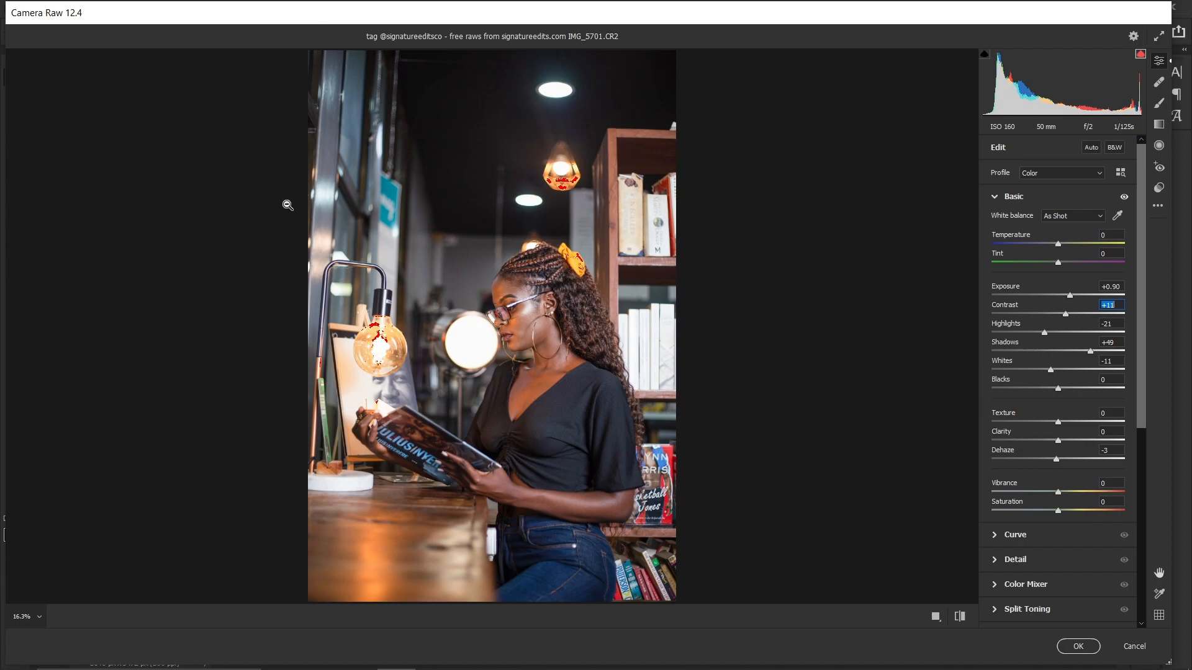
{"action": "left_click", "coordinate": [515, 332]}
{"action": "left_click_drag", "start_coordinate": [516, 332], "coordinate": [528, 328]}
{"action": "scroll", "coordinate": [529, 328], "scroll_direction": "down", "scroll_amount": 10}
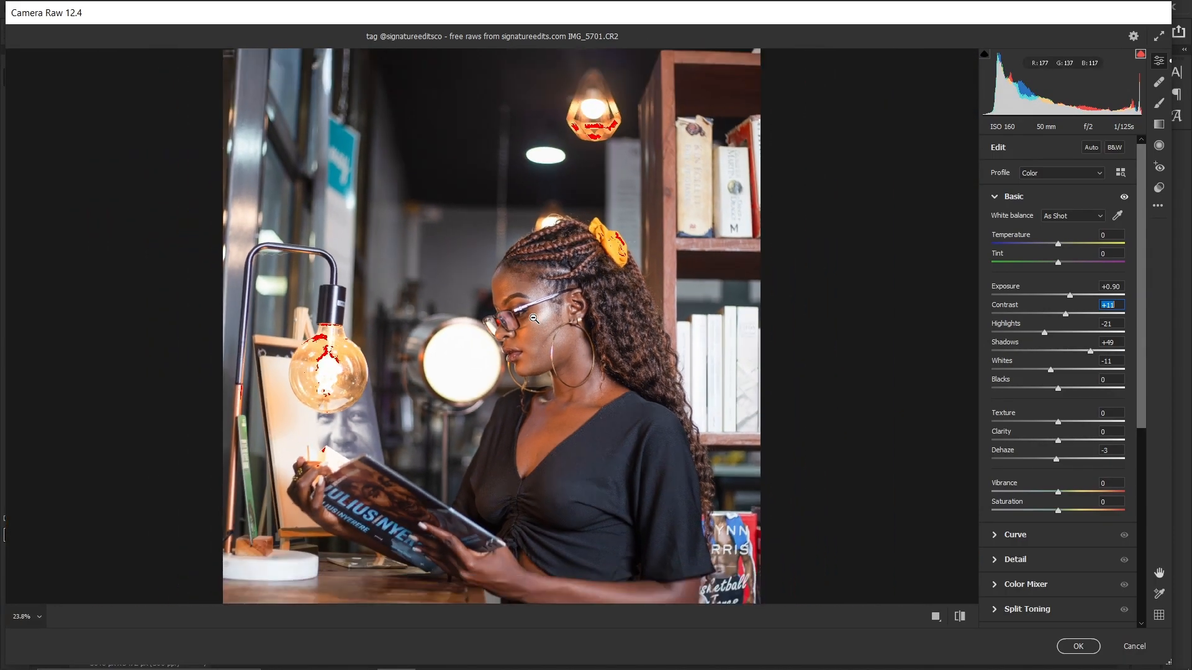
{"action": "scroll", "coordinate": [534, 319], "scroll_direction": "up", "scroll_amount": 3}
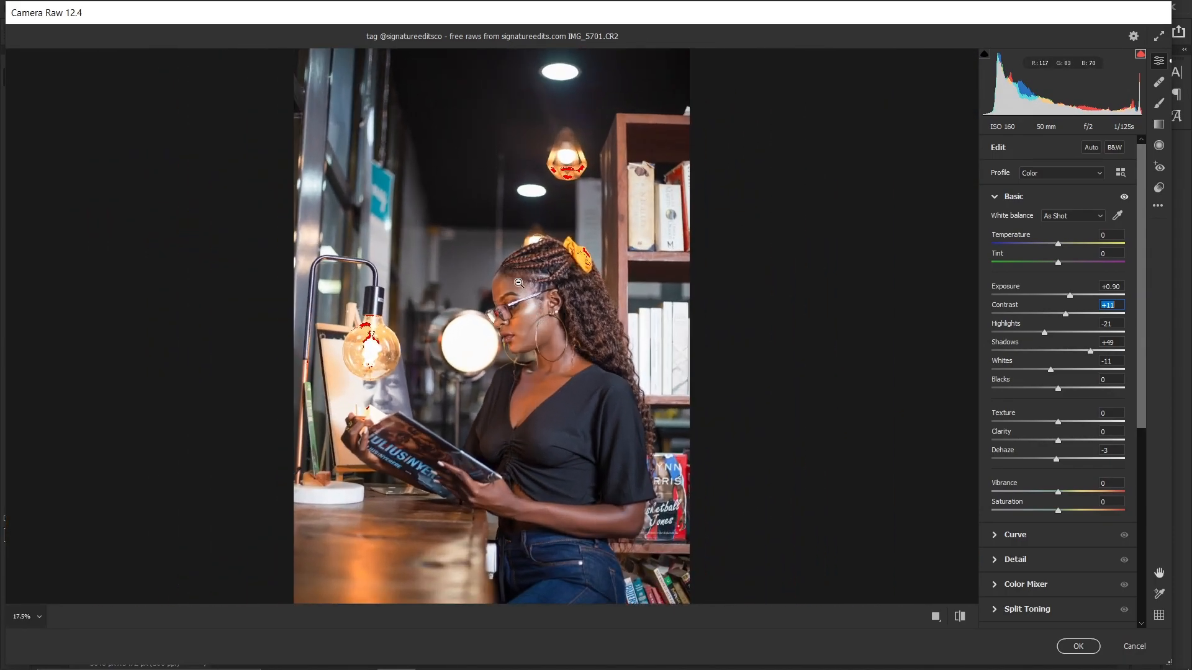
- Cool the white balance by setting Temperature to -16, and check the cooler tones across the photo
{"action": "left_click", "coordinate": [1059, 247]}
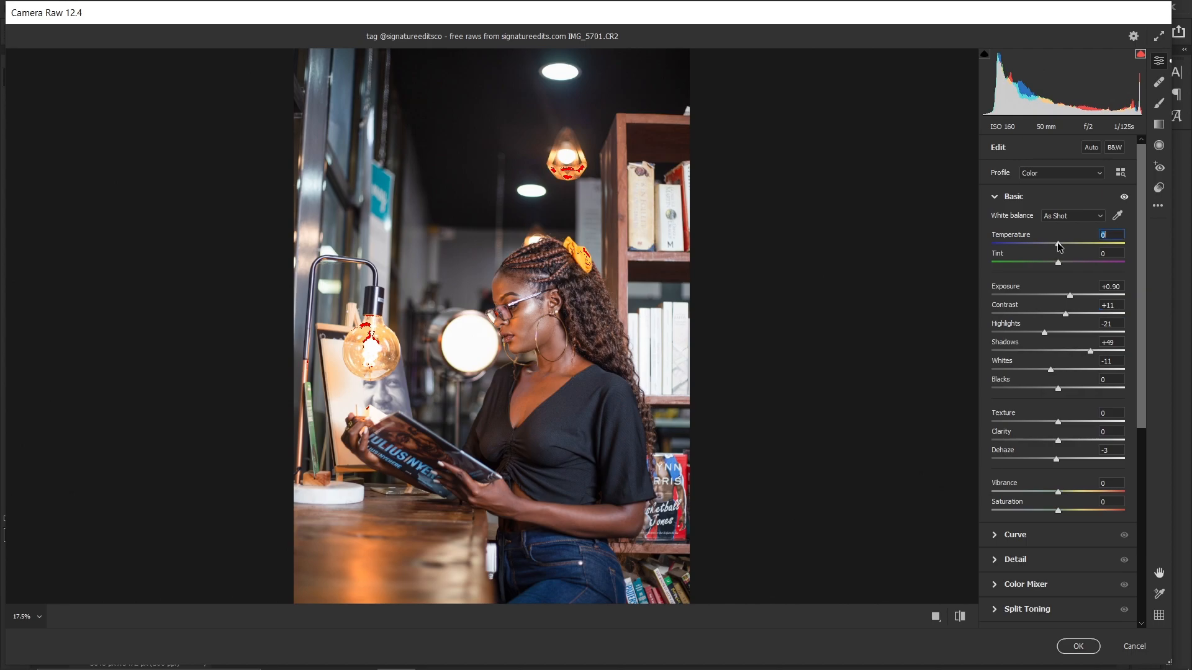
{"action": "left_click_drag", "start_coordinate": [1058, 245], "coordinate": [1048, 239]}
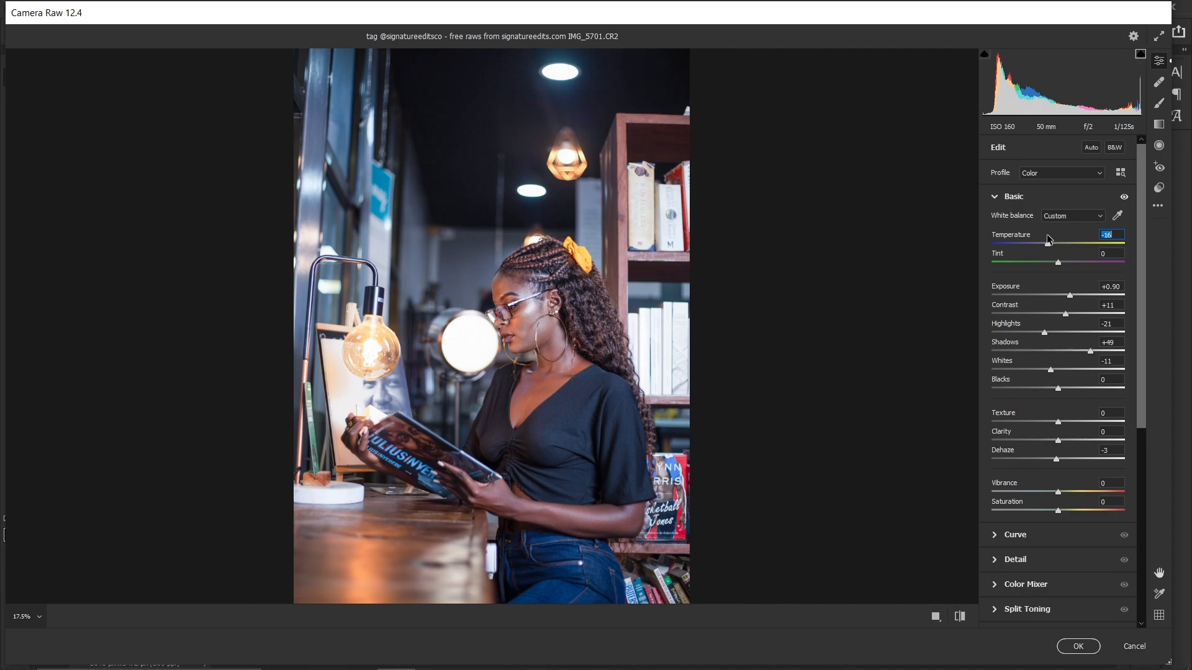
{"action": "scroll", "coordinate": [560, 271], "scroll_direction": "down", "scroll_amount": 1}
{"action": "scroll", "coordinate": [559, 271], "scroll_direction": "up", "scroll_amount": 1}
{"action": "scroll", "coordinate": [559, 271], "scroll_direction": "up", "scroll_amount": 1}
{"action": "scroll", "coordinate": [559, 271], "scroll_direction": "down", "scroll_amount": 3}
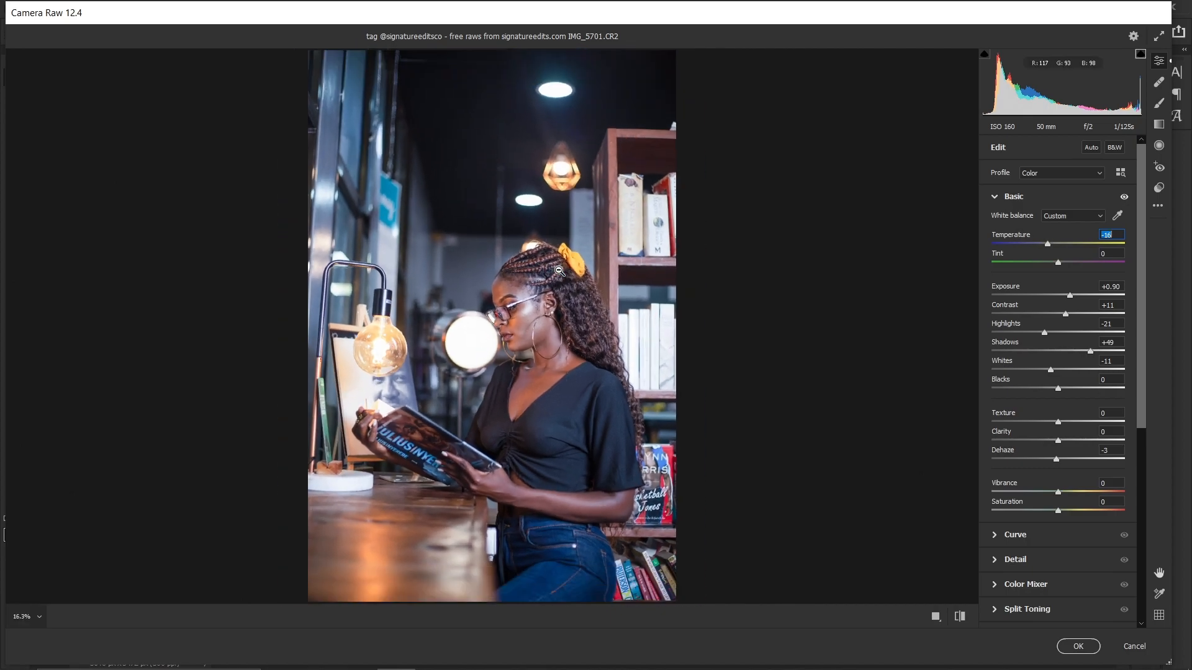
- Collapse the Basic and Calibration adjustments and compare the photo with its default settings
{"action": "left_click", "coordinate": [1003, 196]}
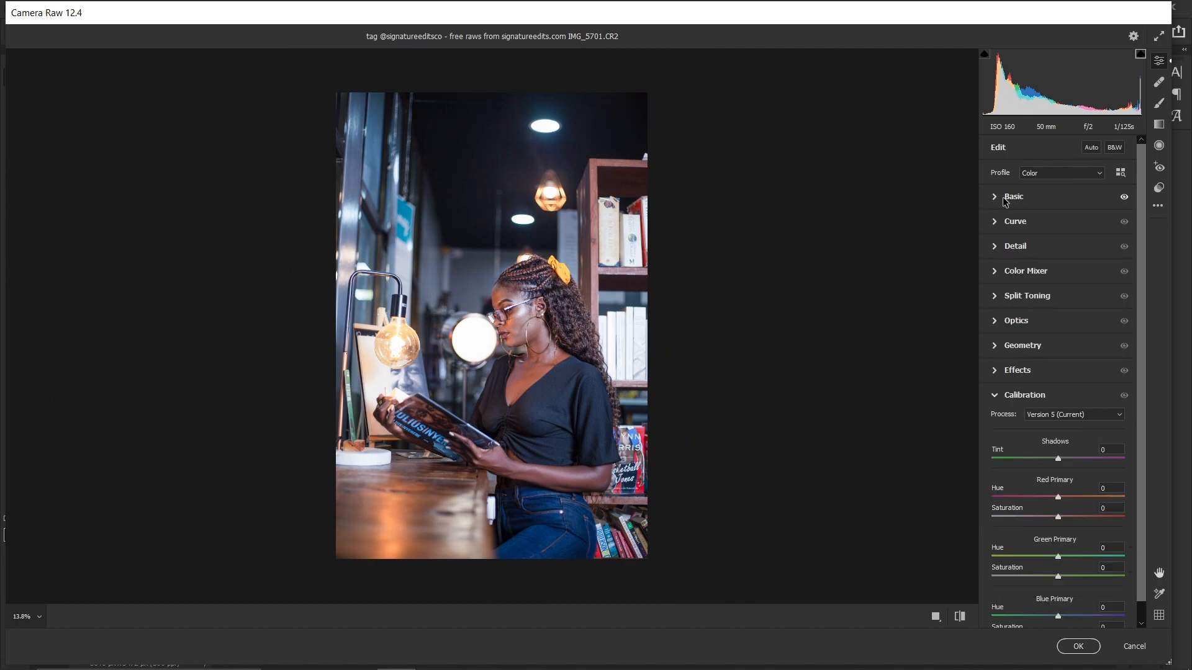
{"action": "left_click", "coordinate": [1027, 396]}
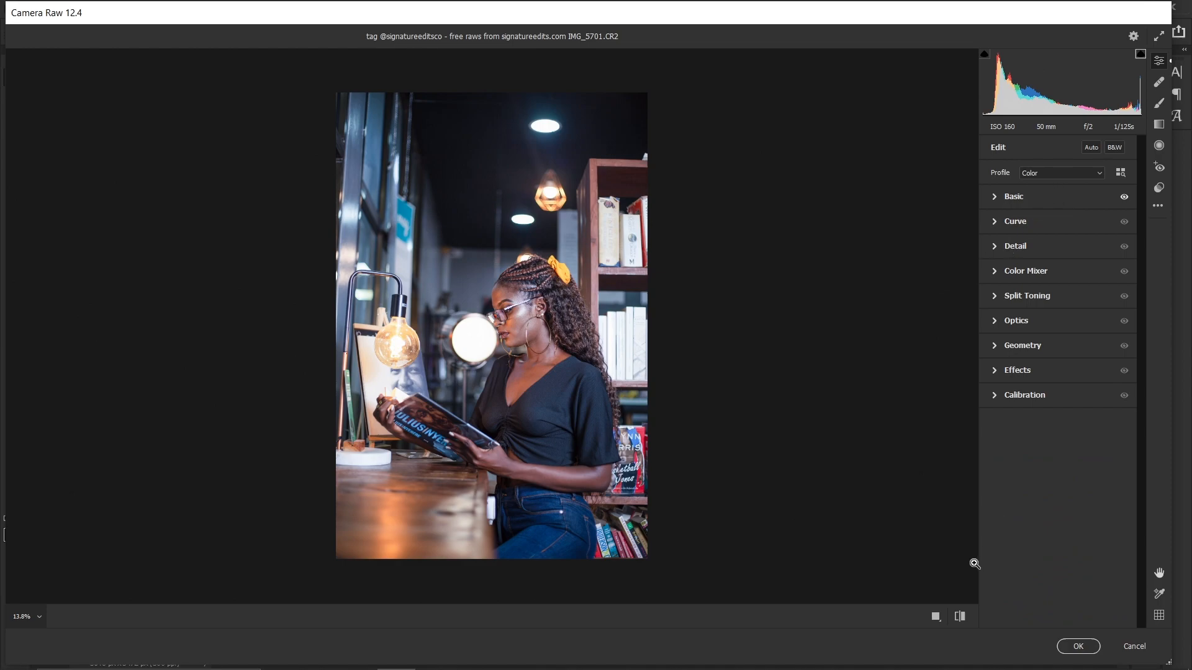
{"action": "left_click", "coordinate": [960, 617]}
{"action": "left_click", "coordinate": [961, 617]}
- Set the luminance of the Blues to -15 in the HSL Color Mixer
{"action": "left_click", "coordinate": [1021, 273]}
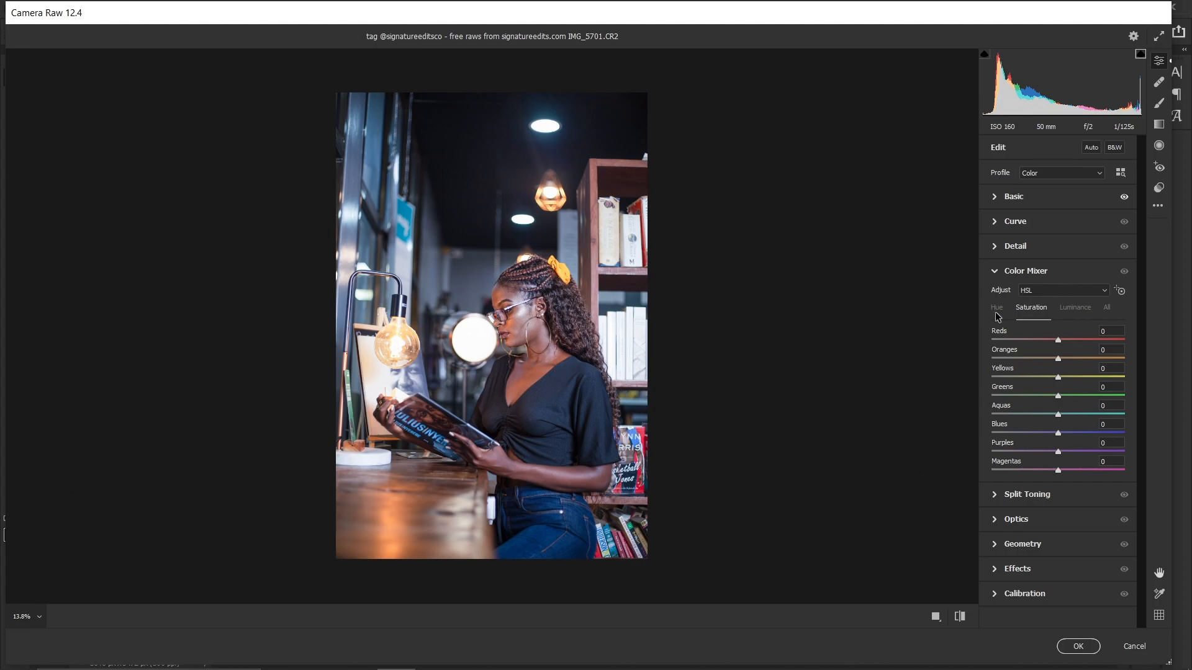
{"action": "left_click", "coordinate": [1066, 310]}
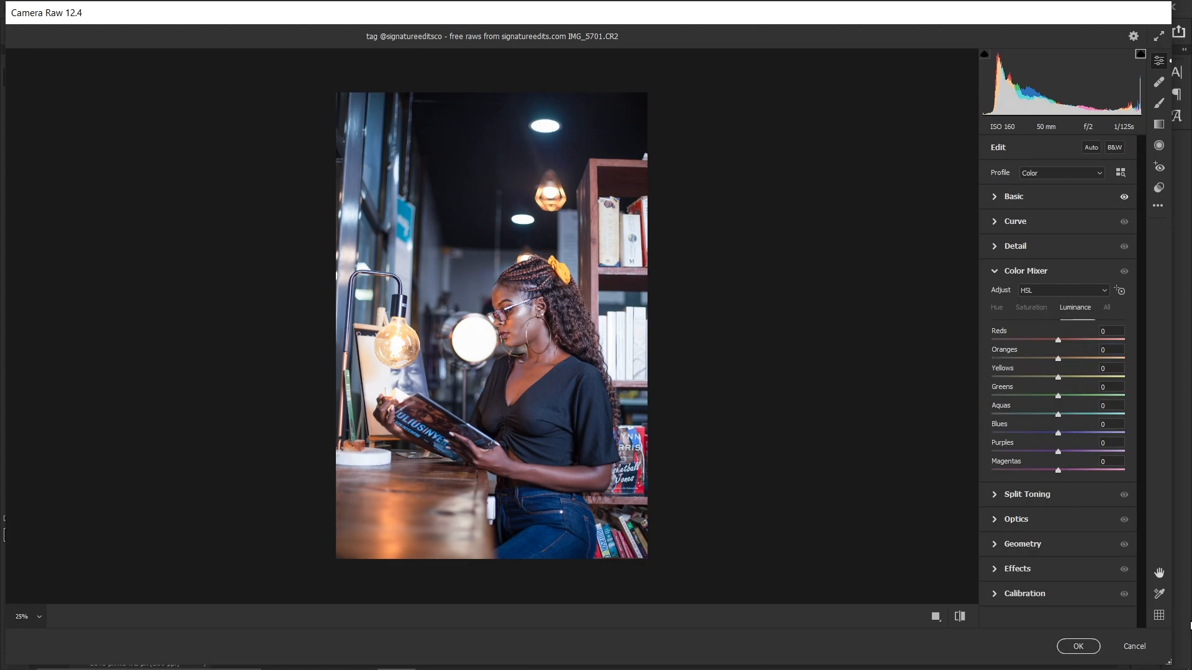
{"action": "key", "text": "ctrl+minus"}
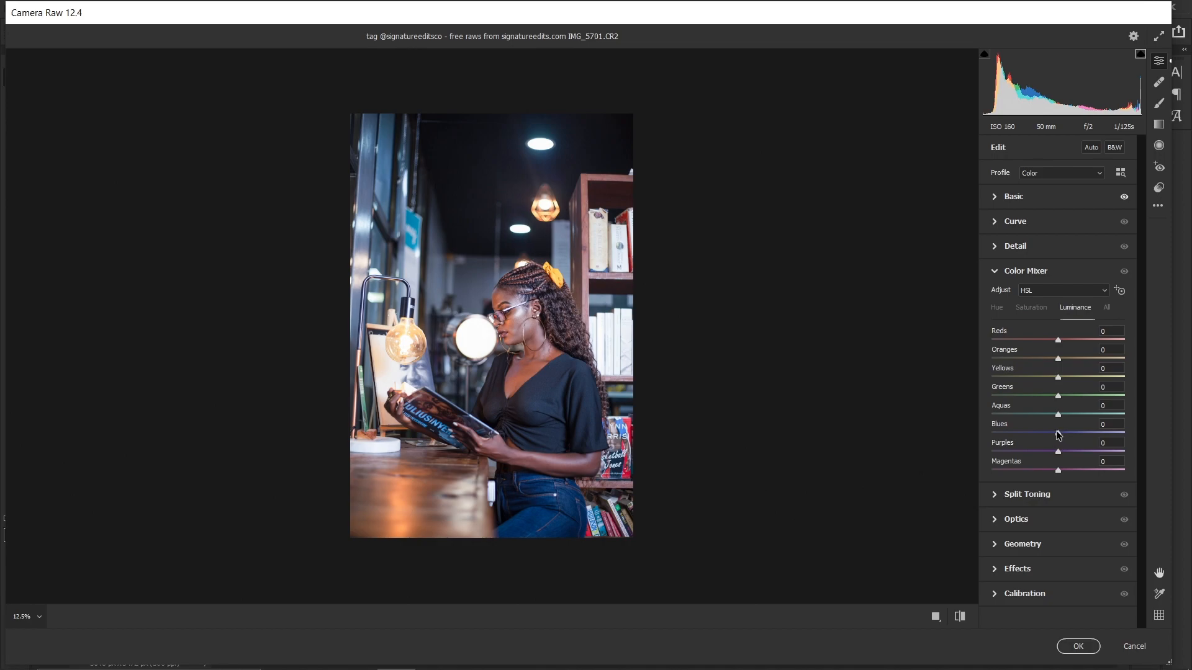
{"action": "left_click_drag", "start_coordinate": [1058, 435], "coordinate": [1053, 434]}
{"action": "key", "text": "Up"}
{"action": "key", "text": "Up"}
{"action": "left_click_drag", "start_coordinate": [1053, 433], "coordinate": [1049, 427]}
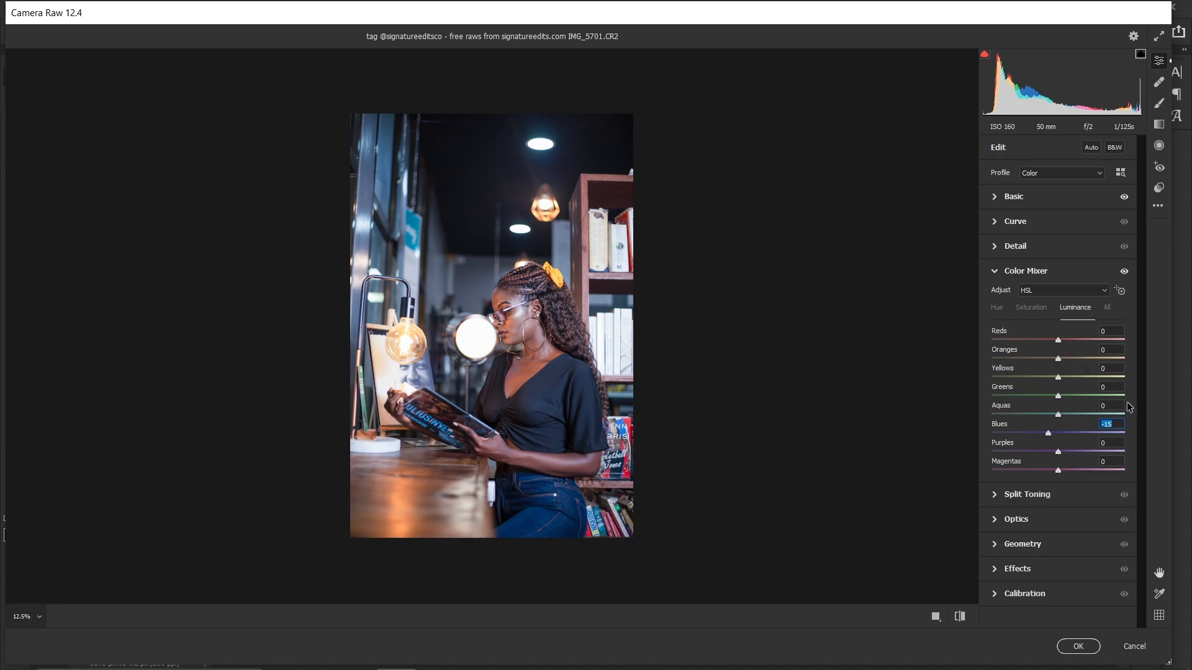
- Set the luminance of the Oranges to -21 and compare the photo with its default settings
{"action": "key", "text": "ctrl+plus"}
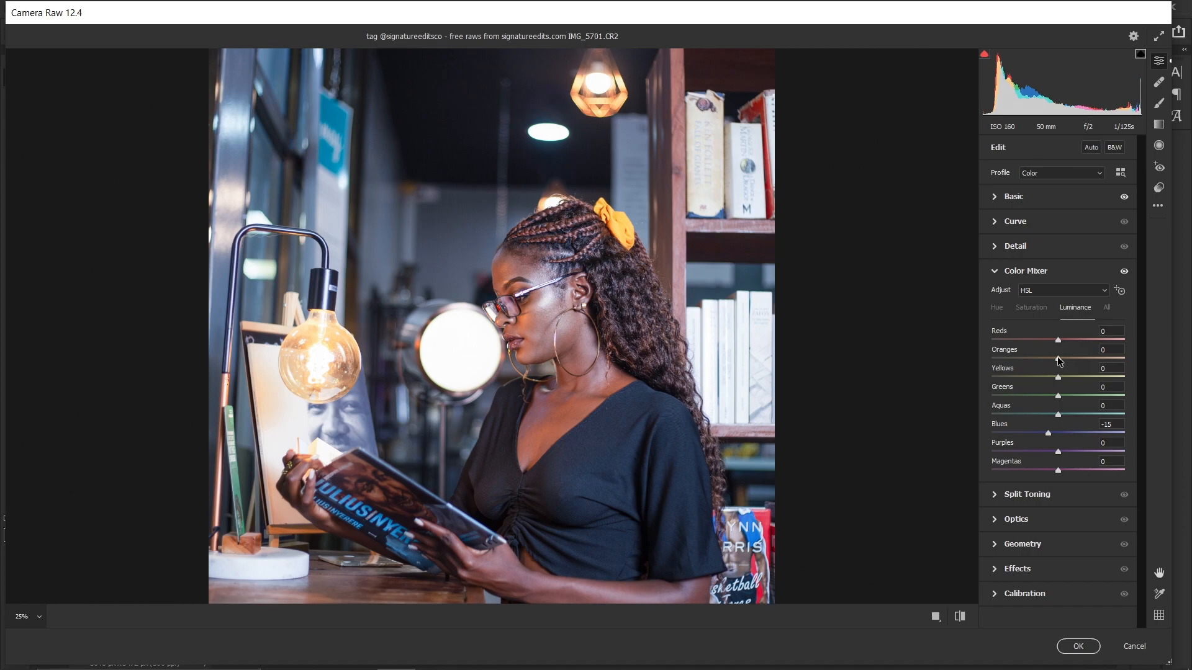
{"action": "left_click_drag", "start_coordinate": [1059, 361], "coordinate": [1042, 350]}
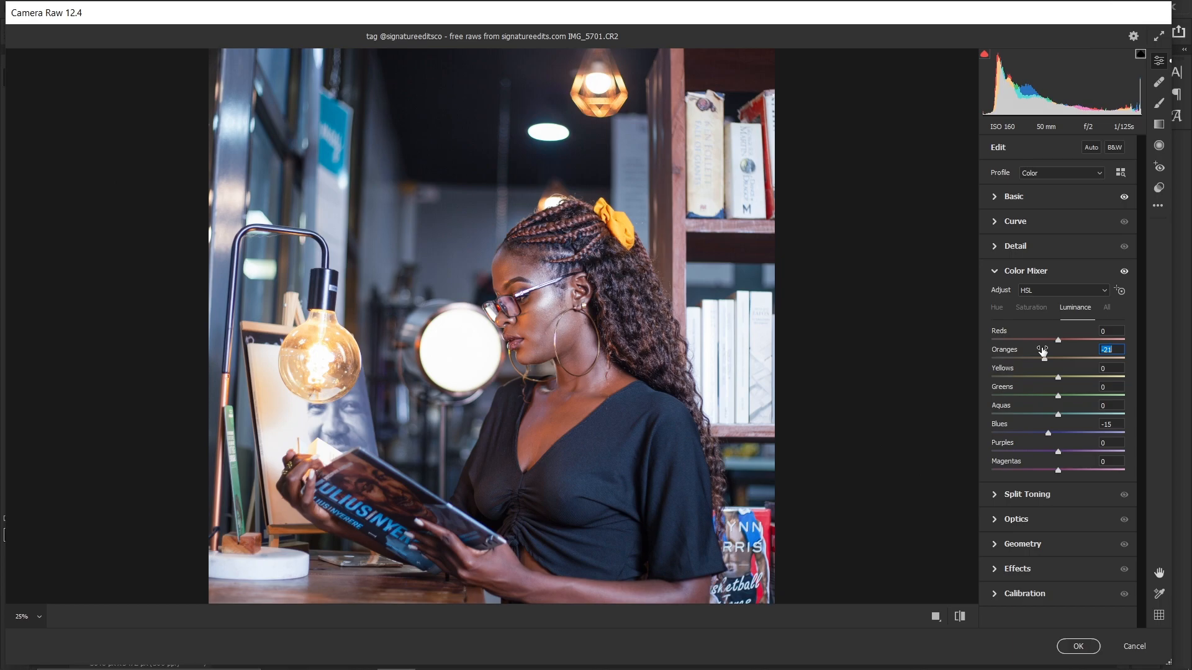
{"action": "left_click", "coordinate": [960, 616]}
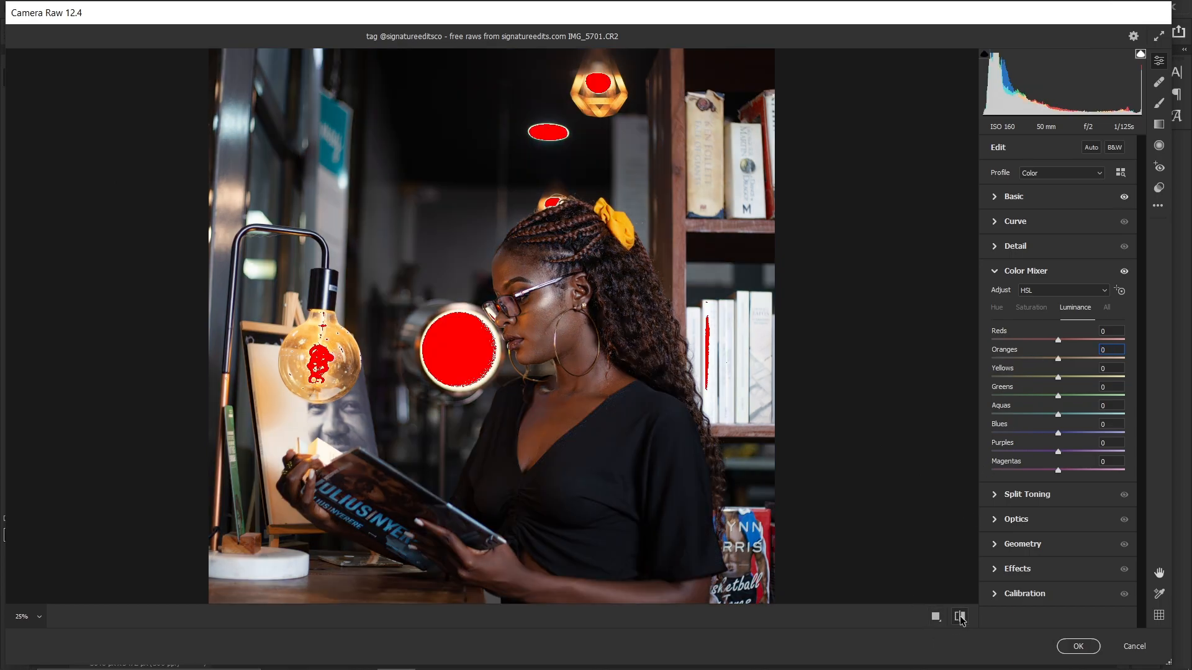
{"action": "left_click", "coordinate": [961, 617]}
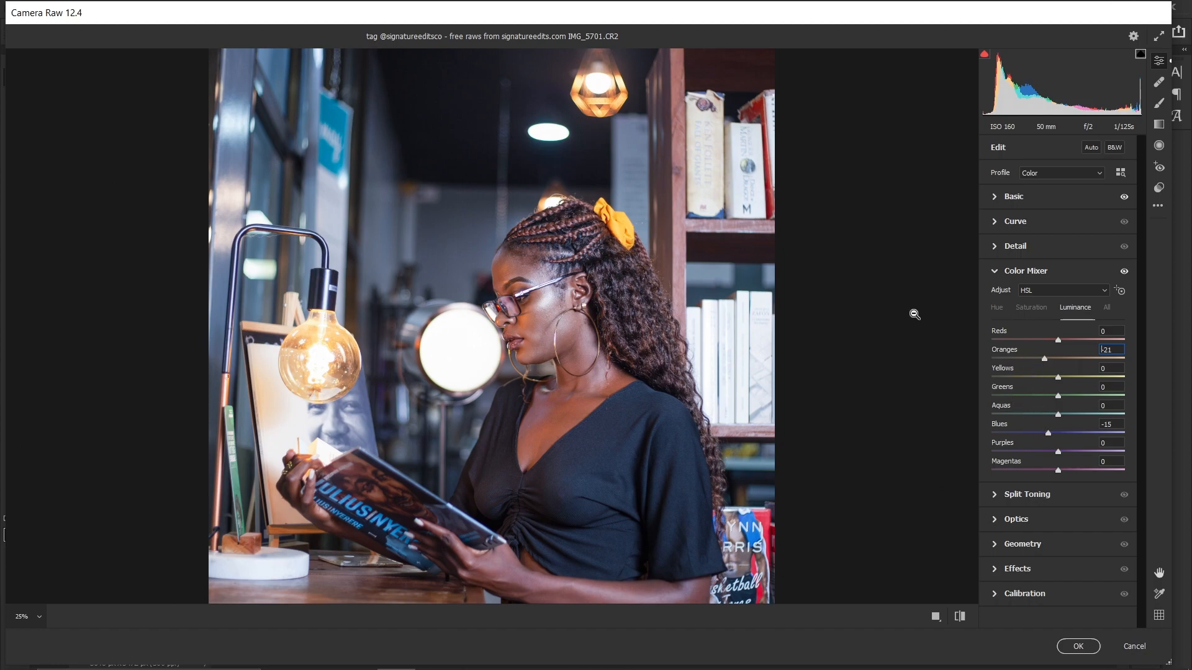
- Set the saturation of the Blues to +33 in the HSL Color Mixer
{"action": "left_click", "coordinate": [1023, 310]}
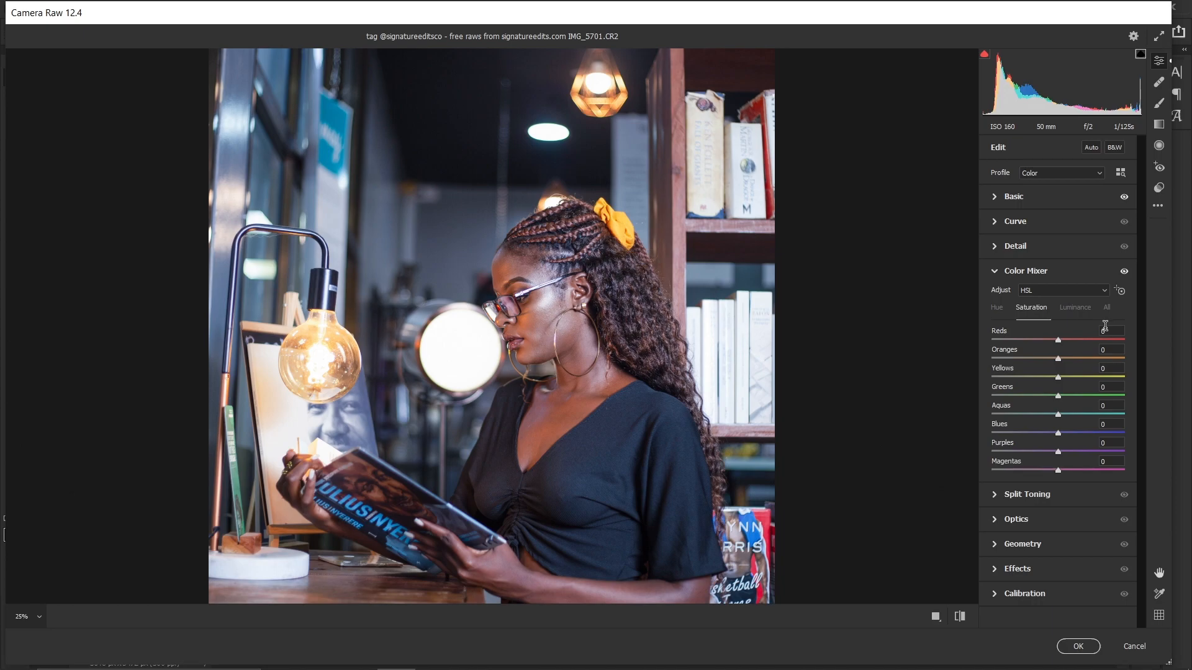
{"action": "key", "text": "ctrl+minus"}
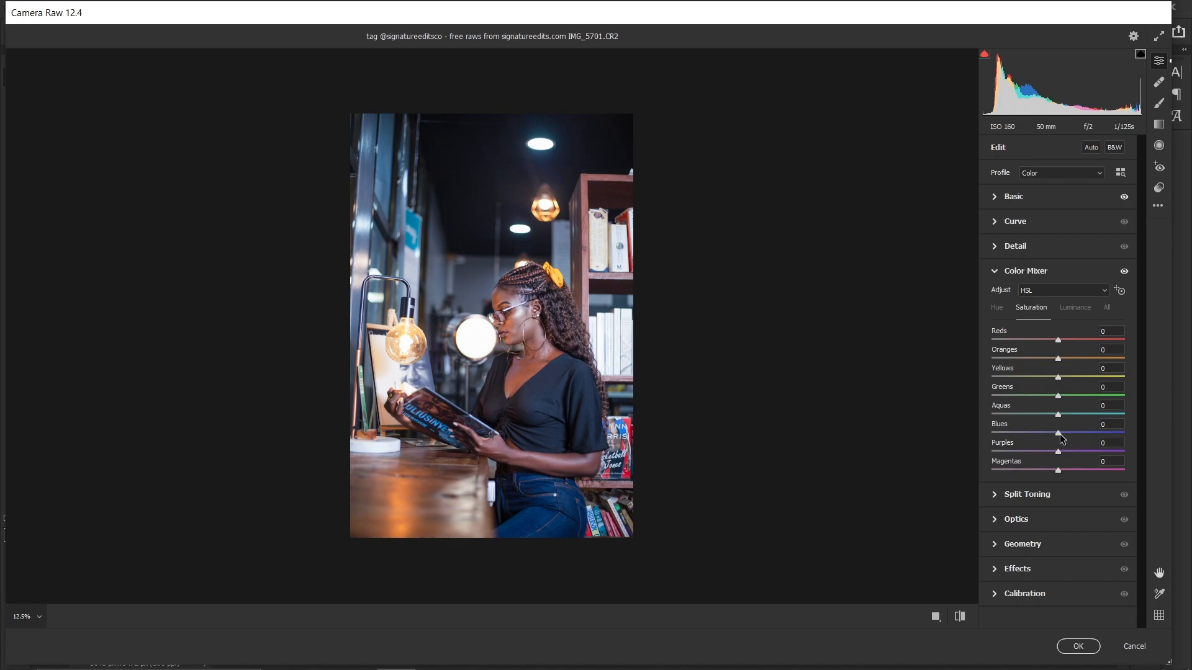
{"action": "left_click", "coordinate": [1067, 432]}
{"action": "left_click_drag", "start_coordinate": [1073, 429], "coordinate": [1078, 429]}
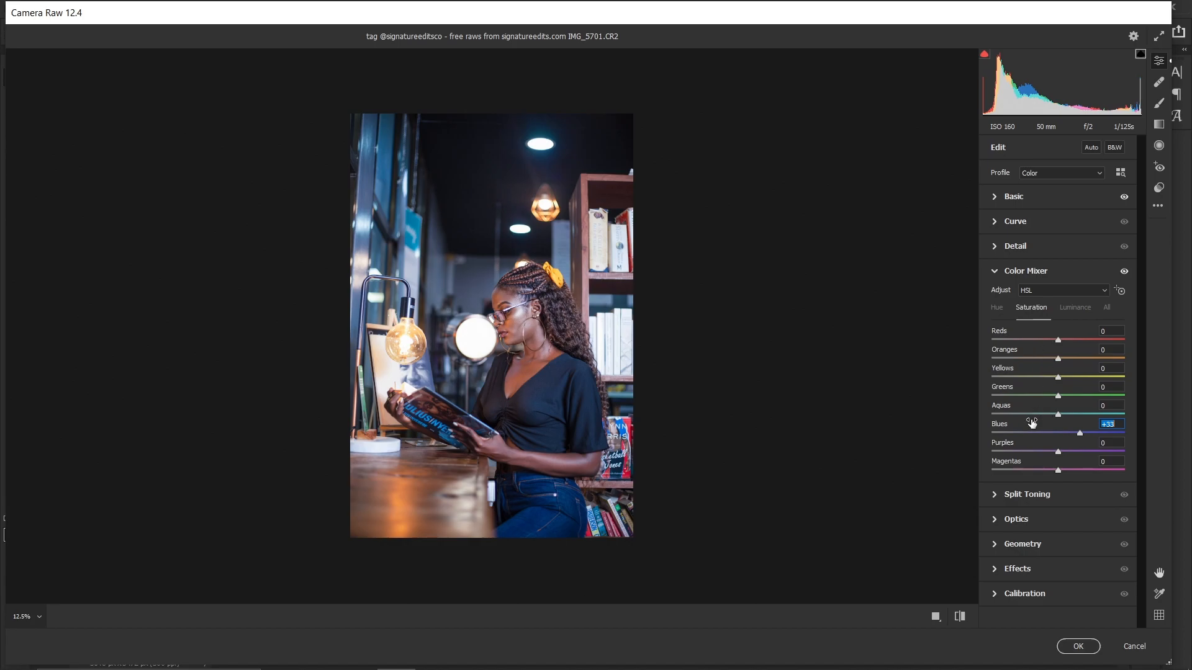
- Set the saturation of the Oranges to +11 while viewing the woman's face up close
{"action": "key", "text": "ctrl+plus"}
{"action": "key", "text": "ctrl+plus"}
{"action": "key", "text": "ctrl+plus"}
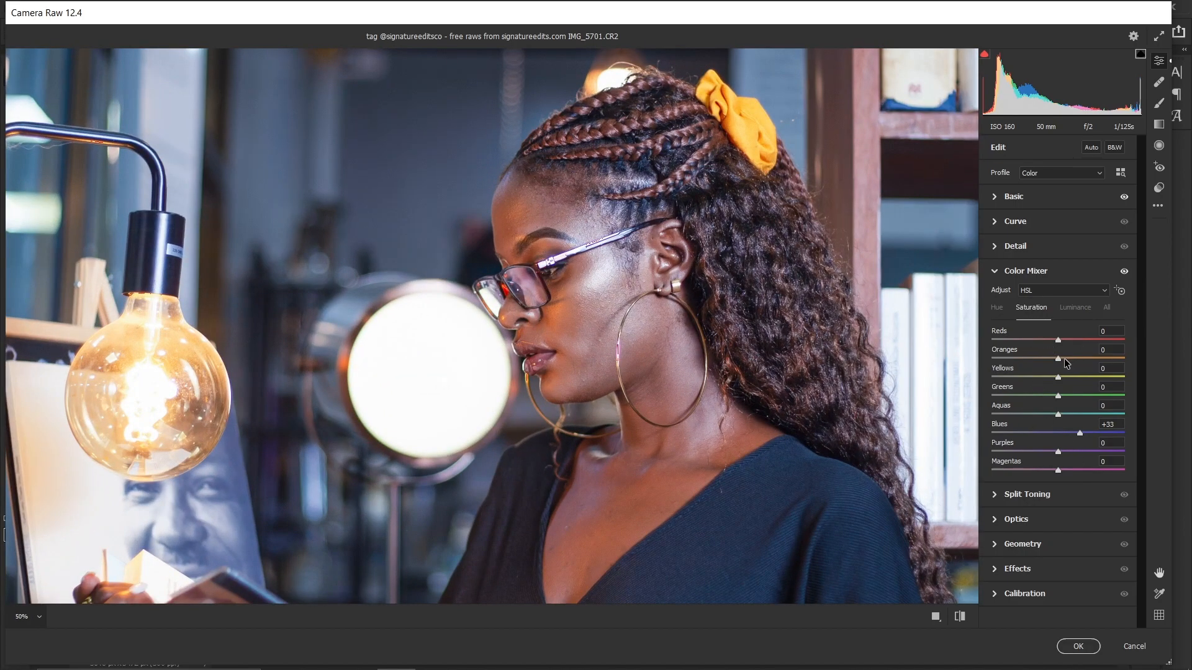
{"action": "left_click_drag", "start_coordinate": [1061, 357], "coordinate": [1059, 354]}
{"action": "key", "text": "Up"}
{"action": "key", "text": "Up"}
{"action": "key", "text": "Up"}
{"action": "key", "text": "Up"}
- Check the saturated skin tones and blues both up close and across the wider photo
{"action": "key", "text": "ctrl+minus"}
{"action": "key", "text": "ctrl+minus"}
{"action": "key", "text": "ctrl+minus"}
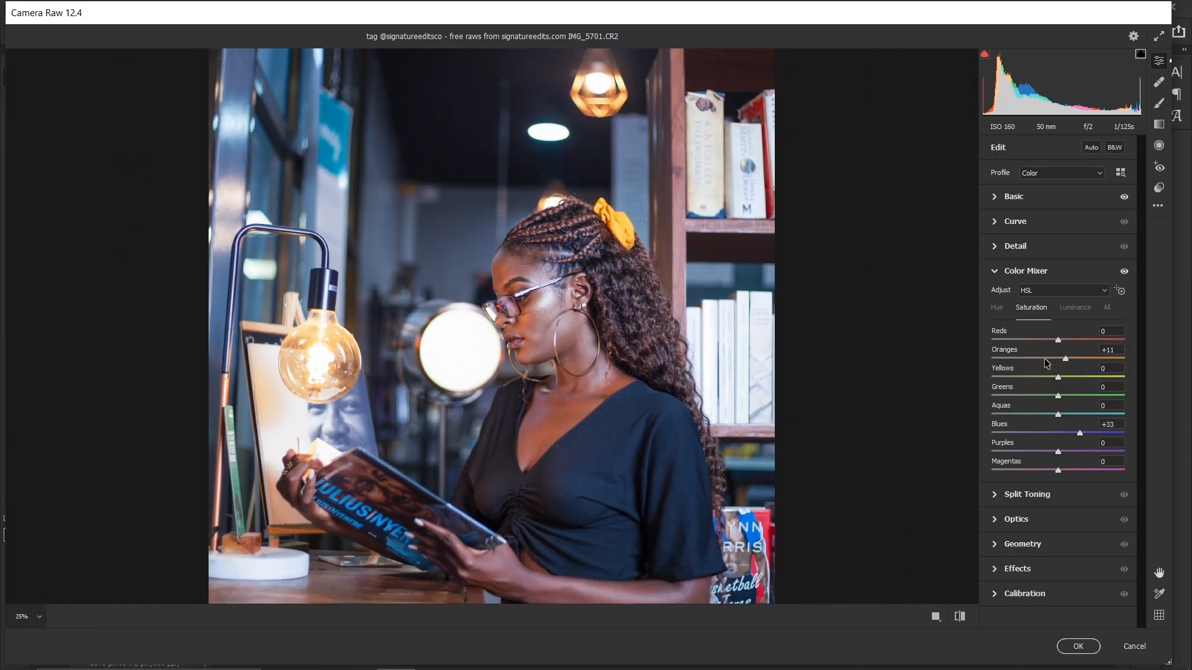
{"action": "key", "text": "ctrl+plus"}
{"action": "key", "text": "ctrl+plus"}
{"action": "key", "text": "ctrl+minus"}
{"action": "key", "text": "ctrl+minus"}
{"action": "key", "text": "ctrl+plus"}
{"action": "key", "text": "ctrl+plus"}
{"action": "key", "text": "ctrl+minus"}
{"action": "key", "text": "ctrl+plus"}
- Set the hue of the Blues to +7 in the HSL Color Mixer and check the photo at both zoom levels
{"action": "left_click", "coordinate": [997, 308]}
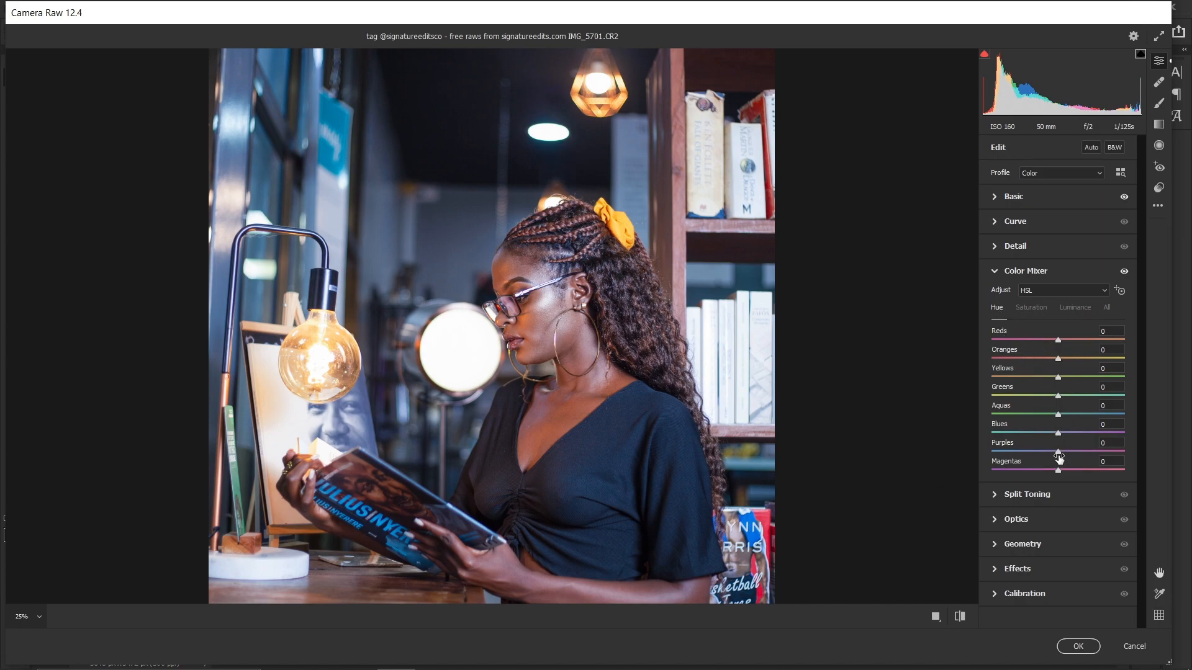
{"action": "key", "text": "ctrl+minus"}
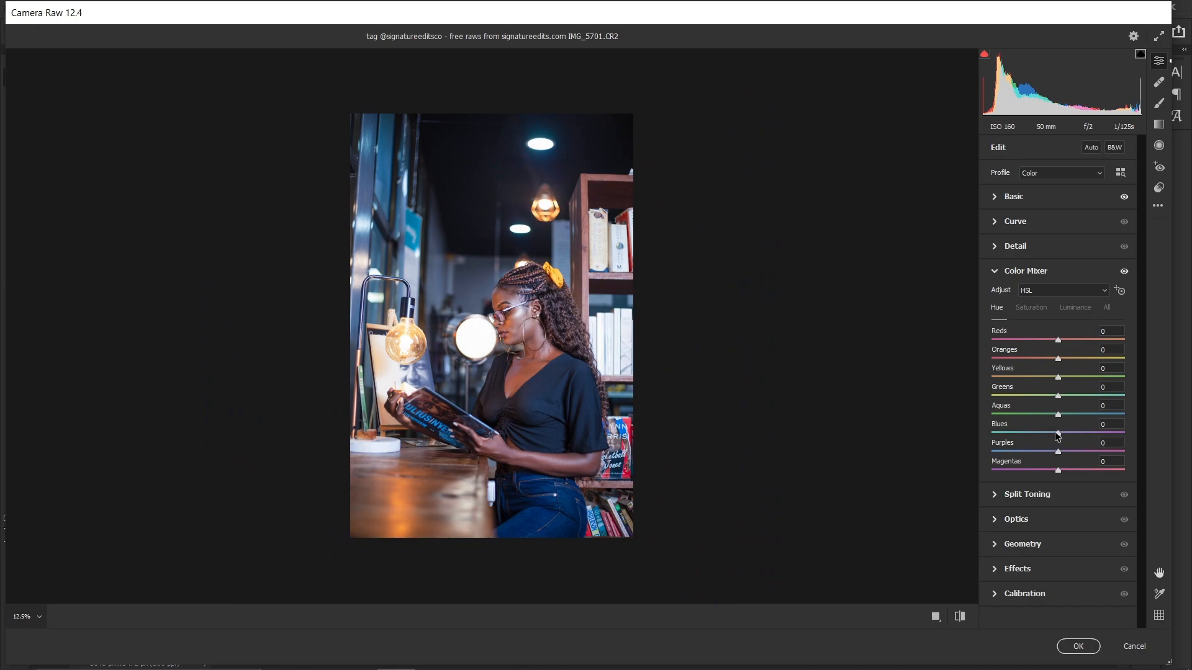
{"action": "mouse_move", "coordinate": [1058, 434]}
{"action": "left_mouse_down"}
{"action": "mouse_move", "coordinate": [1048, 434]}
{"action": "mouse_move", "coordinate": [1060, 428]}
{"action": "left_mouse_up"}
{"action": "key", "text": "ctrl+plus"}
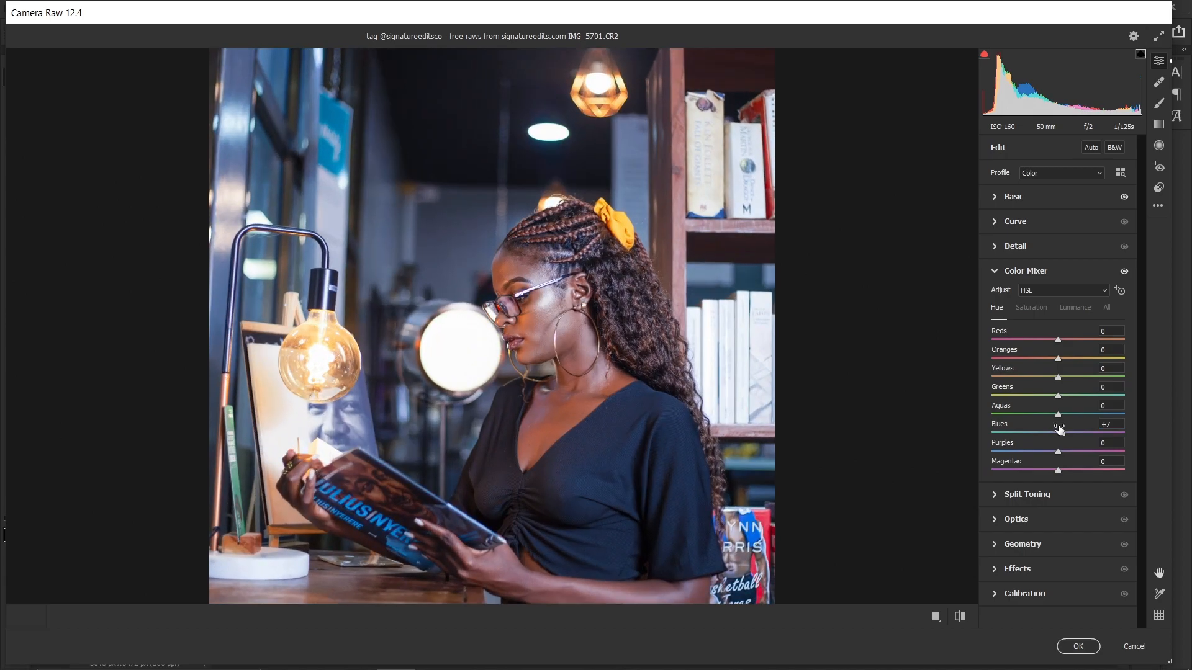
{"action": "key", "text": "ctrl+minus"}
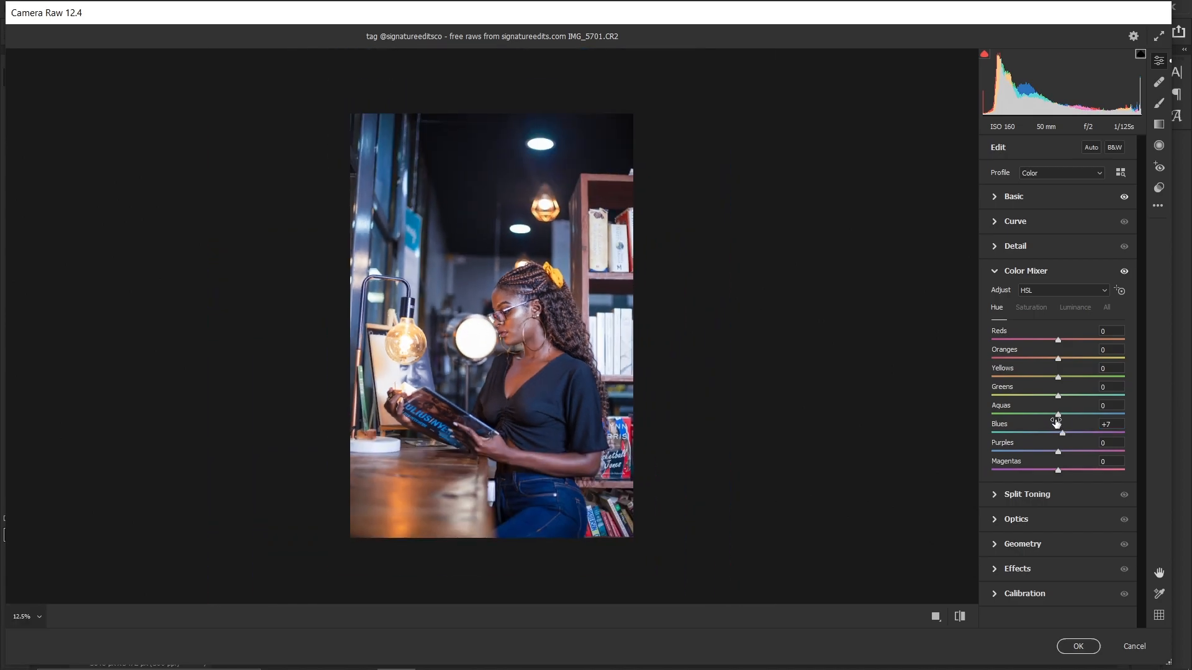
- Set the hue of the Reds to +13 and the hue of the Oranges to -10
{"action": "key", "text": "ctrl+plus"}
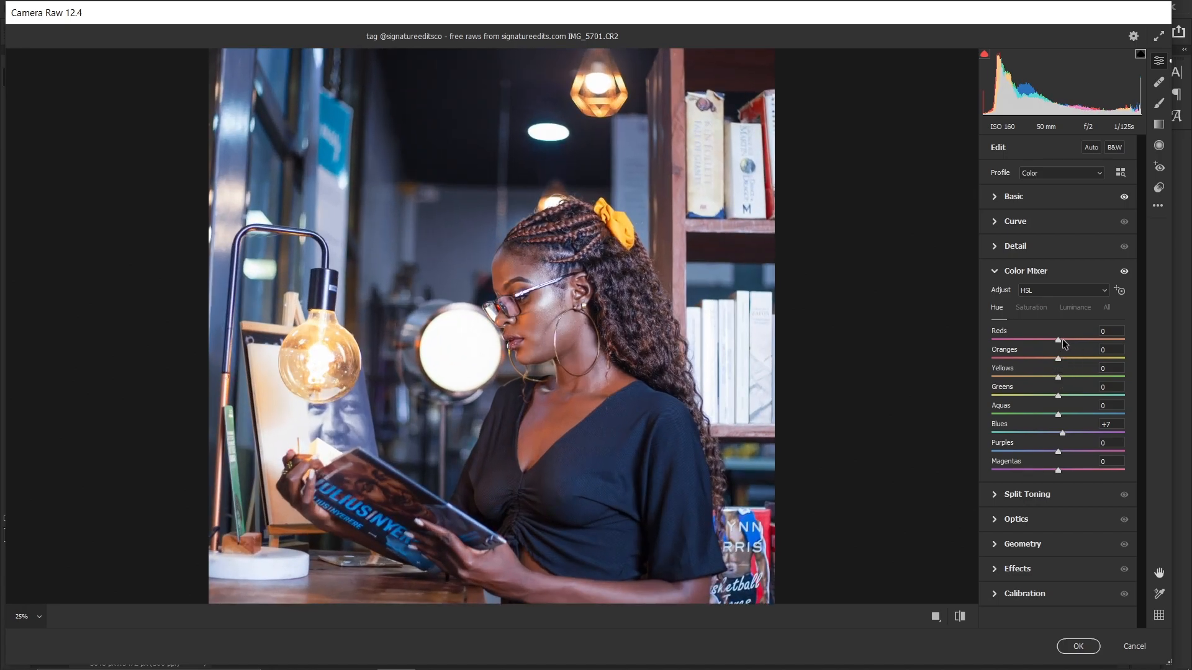
{"action": "left_click_drag", "start_coordinate": [1061, 337], "coordinate": [1067, 338]}
{"action": "left_click_drag", "start_coordinate": [1058, 360], "coordinate": [1042, 356]}
{"action": "left_click_drag", "start_coordinate": [1044, 352], "coordinate": [1053, 352]}
{"action": "left_click_drag", "start_coordinate": [1050, 354], "coordinate": [1049, 354]}
{"action": "key", "text": "ctrl+minus"}
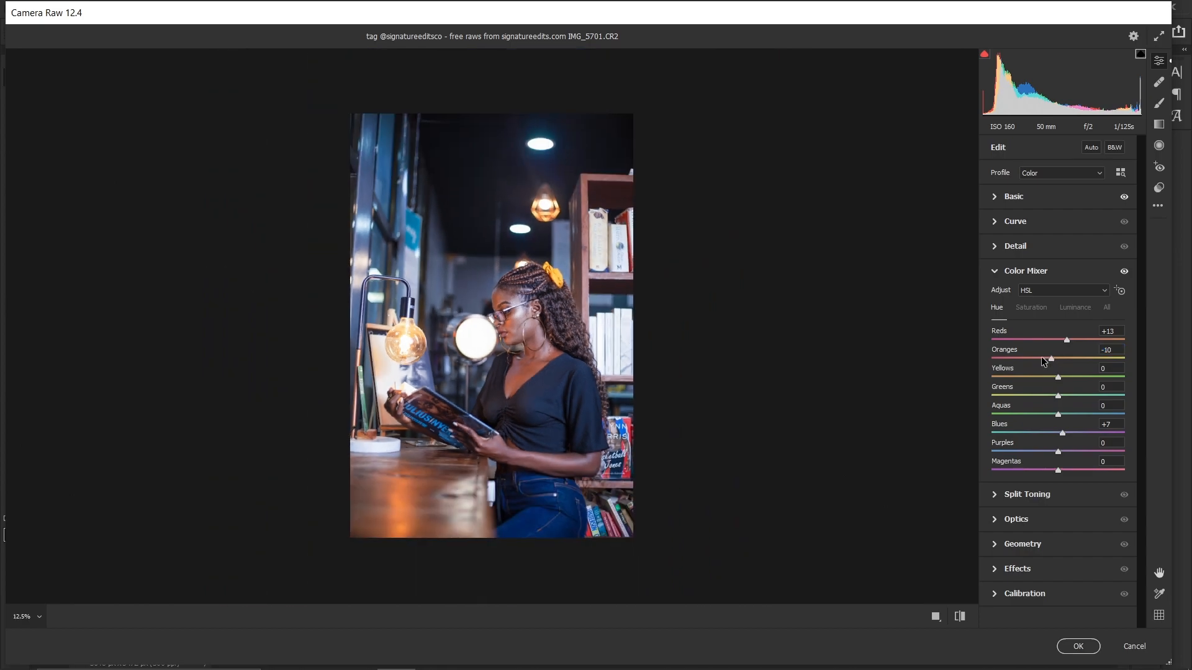
- Collapse the Color Mixer and set Vibrance to +10 in the Basic adjustments
{"action": "left_click", "coordinate": [1029, 271]}
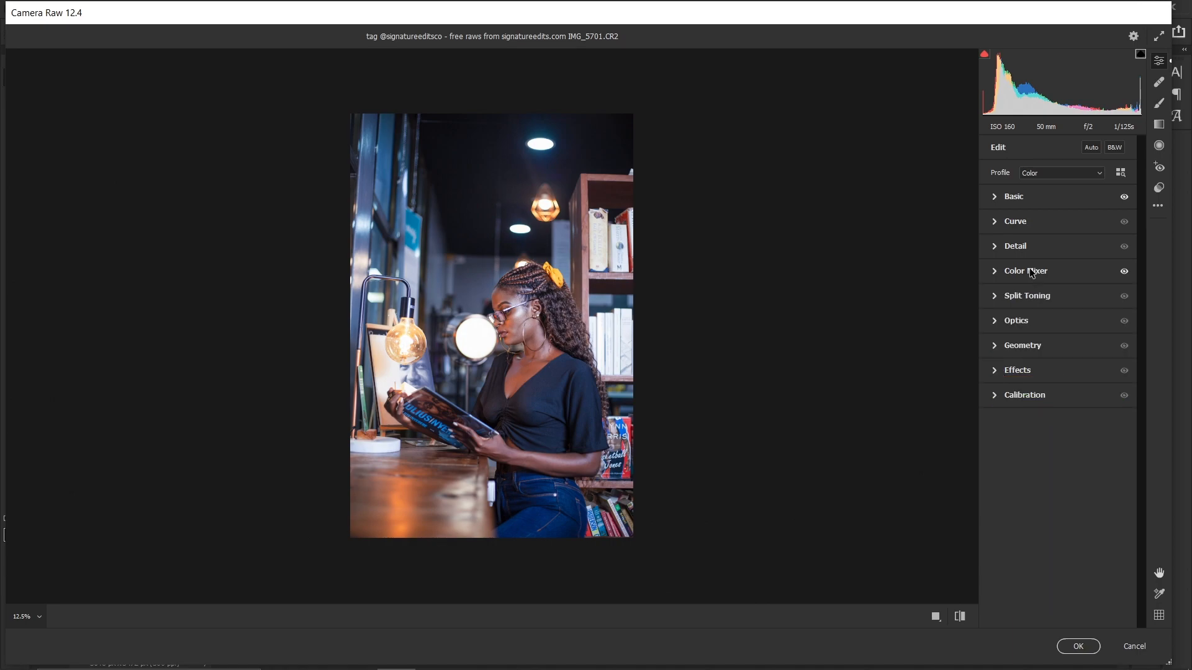
{"action": "left_click", "coordinate": [1022, 203]}
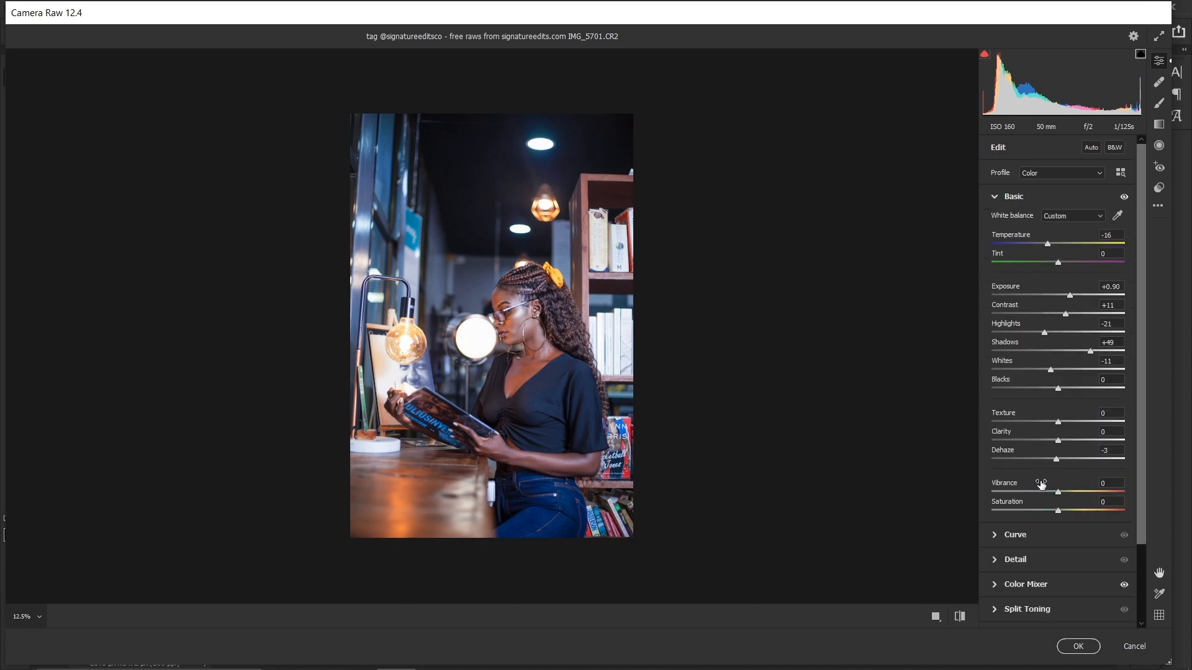
{"action": "key", "text": "ctrl+plus"}
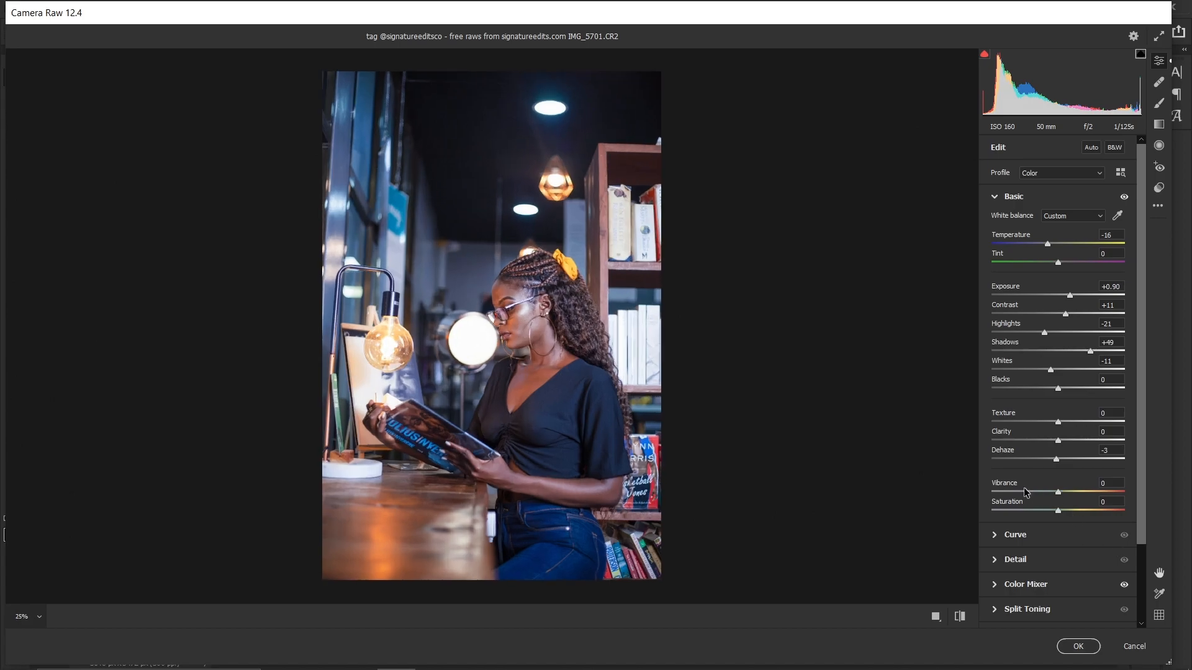
{"action": "key", "text": "ctrl+plus"}
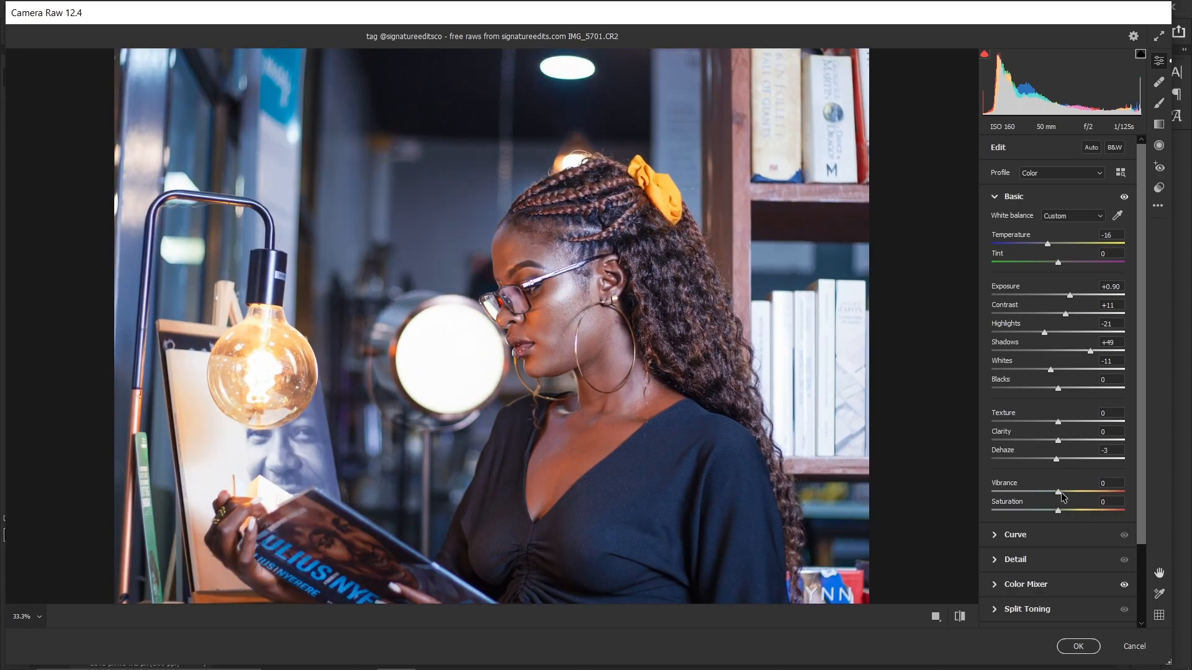
{"action": "left_click_drag", "start_coordinate": [1061, 492], "coordinate": [1066, 493]}
{"action": "key", "text": "ctrl+minus"}
{"action": "key", "text": "ctrl+minus"}
{"action": "key", "text": "ctrl+minus"}
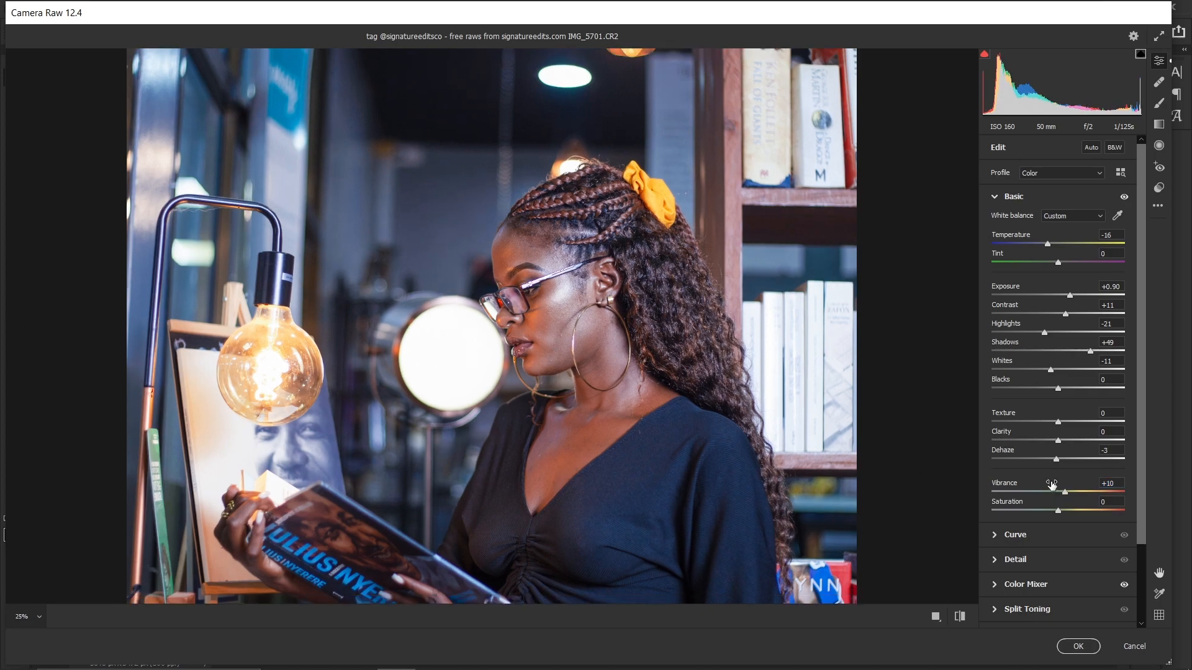
{"action": "key", "text": "ctrl+plus"}
{"action": "key", "text": "ctrl+plus"}
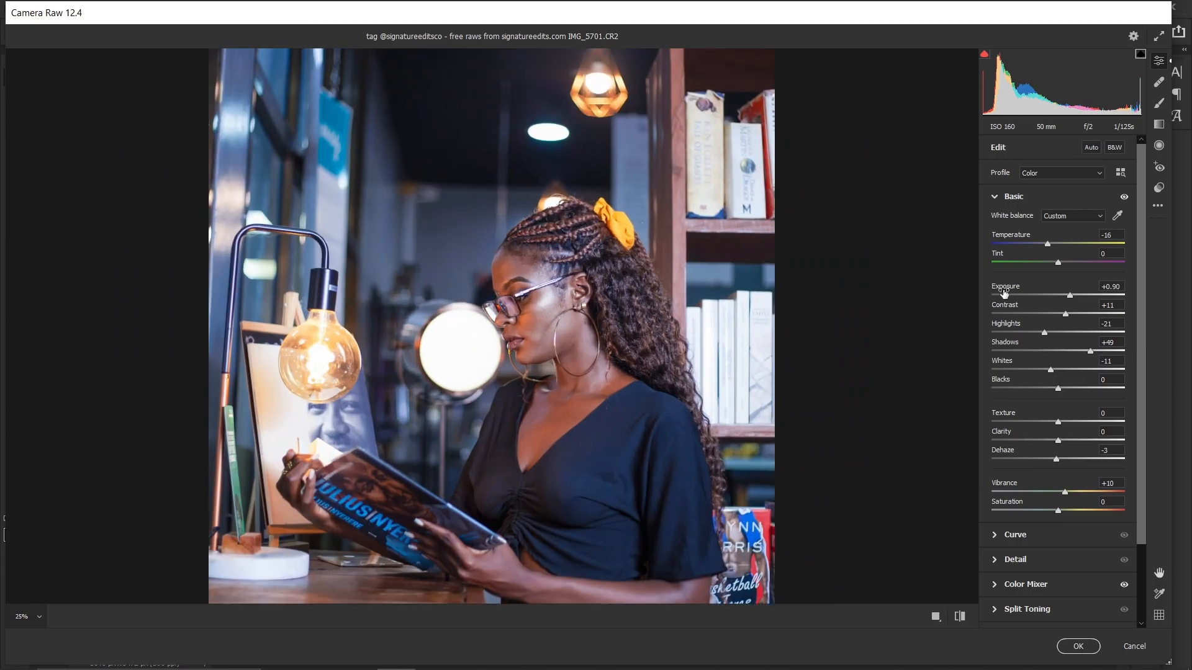
- Collapse the Basic adjustments and compare the whole graded photo repeatedly with its default settings
{"action": "left_click", "coordinate": [1013, 196]}
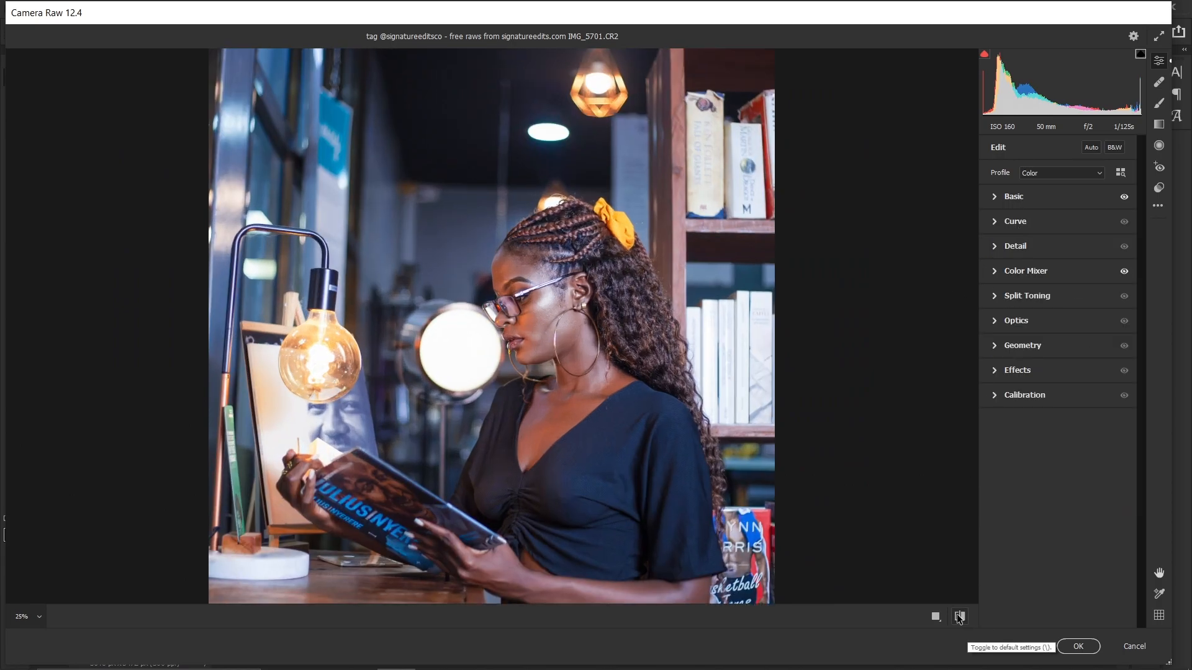
{"action": "key", "text": "ctrl+minus"}
{"action": "key", "text": "ctrl+minus"}
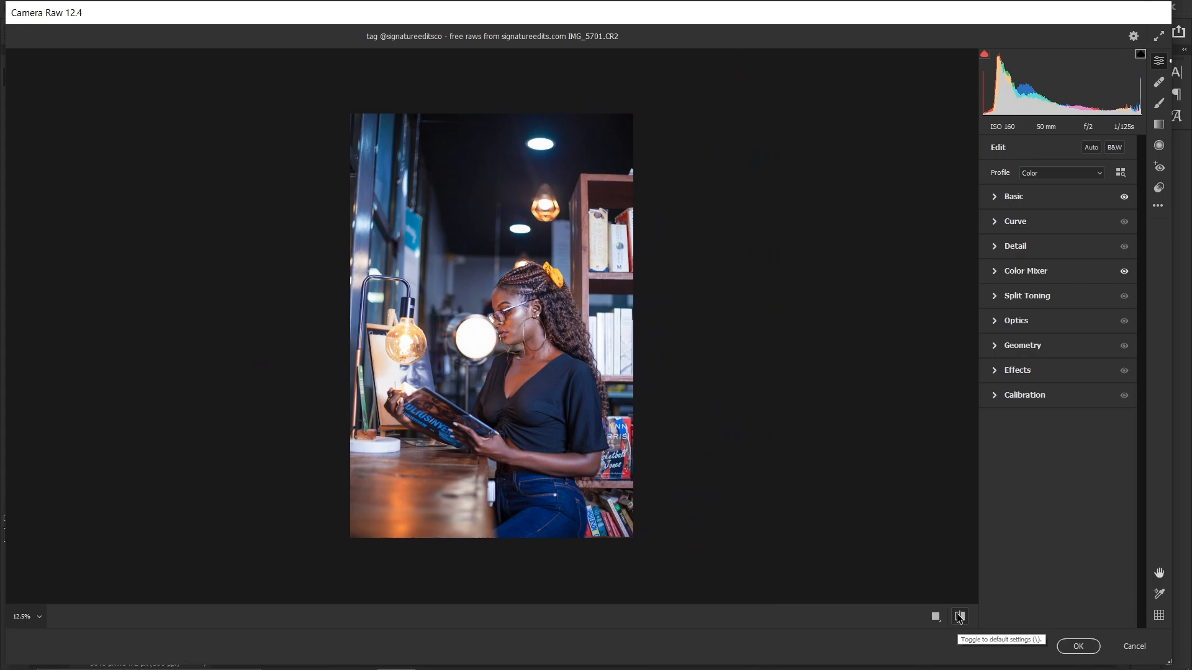
{"action": "left_click", "coordinate": [959, 616]}
{"action": "left_click", "coordinate": [959, 616]}
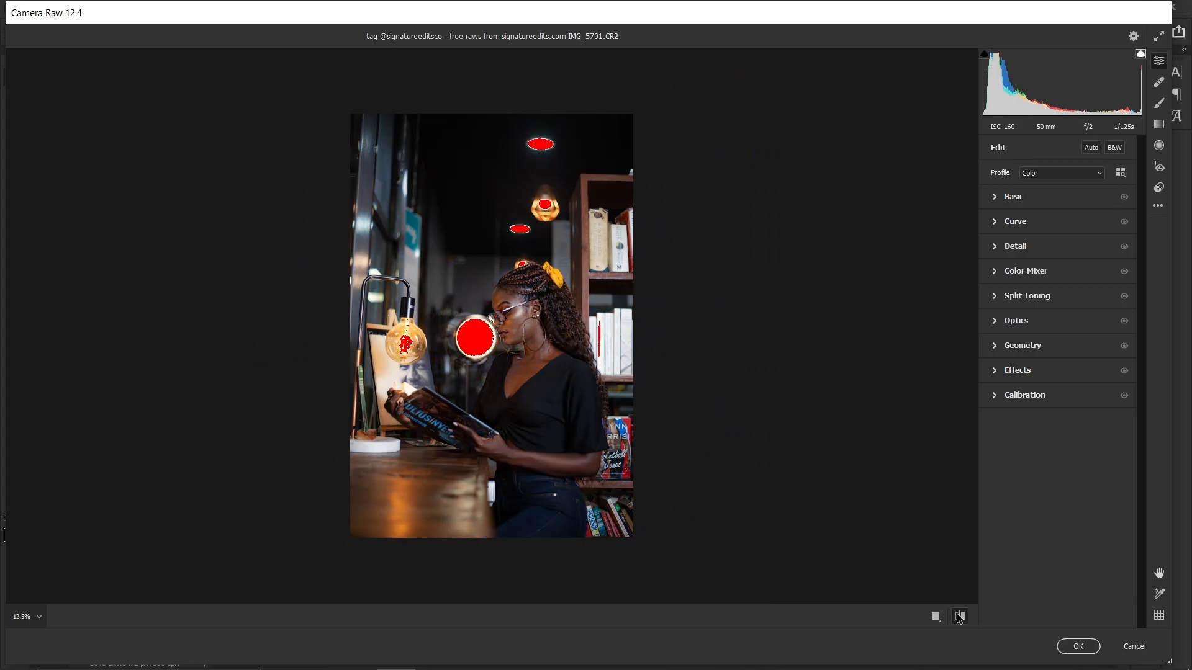
{"action": "left_click", "coordinate": [959, 617]}
{"action": "left_click", "coordinate": [959, 617]}
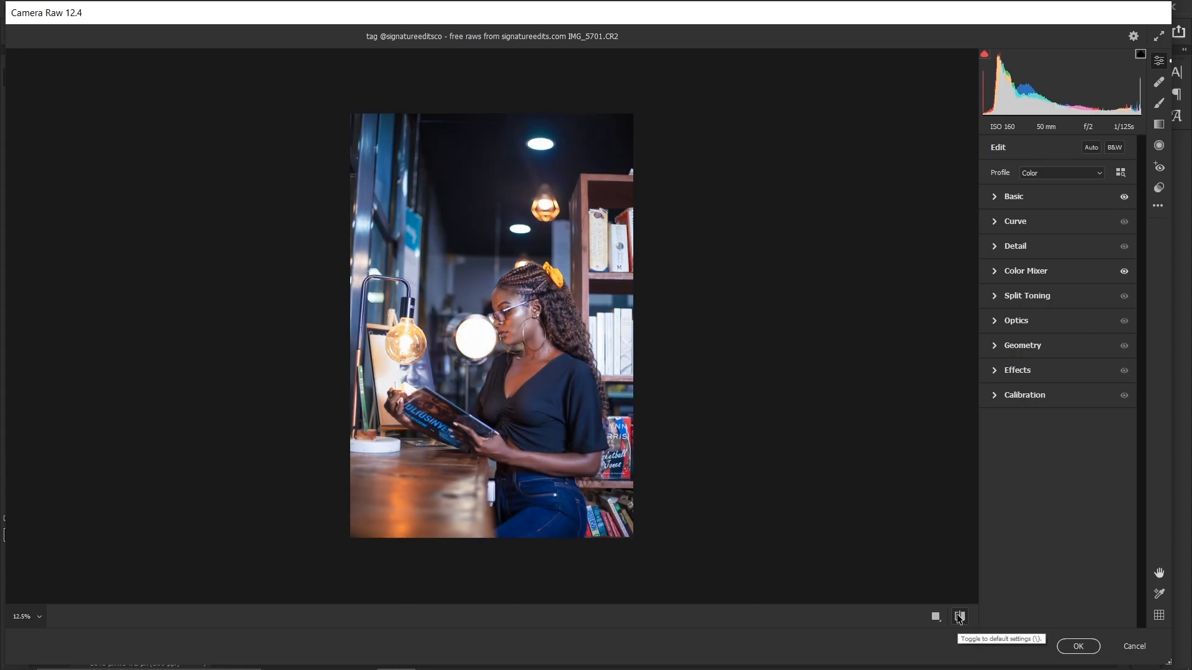
{"action": "left_click", "coordinate": [959, 617]}
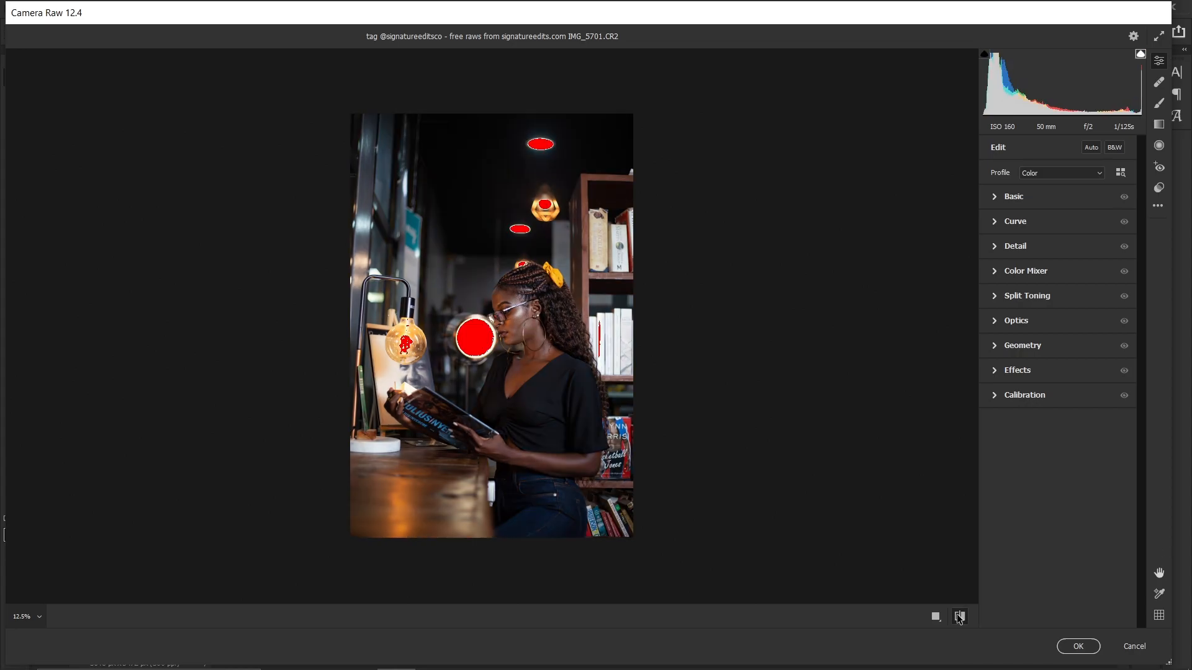
{"action": "left_click", "coordinate": [959, 616]}
{"action": "left_click", "coordinate": [959, 616]}
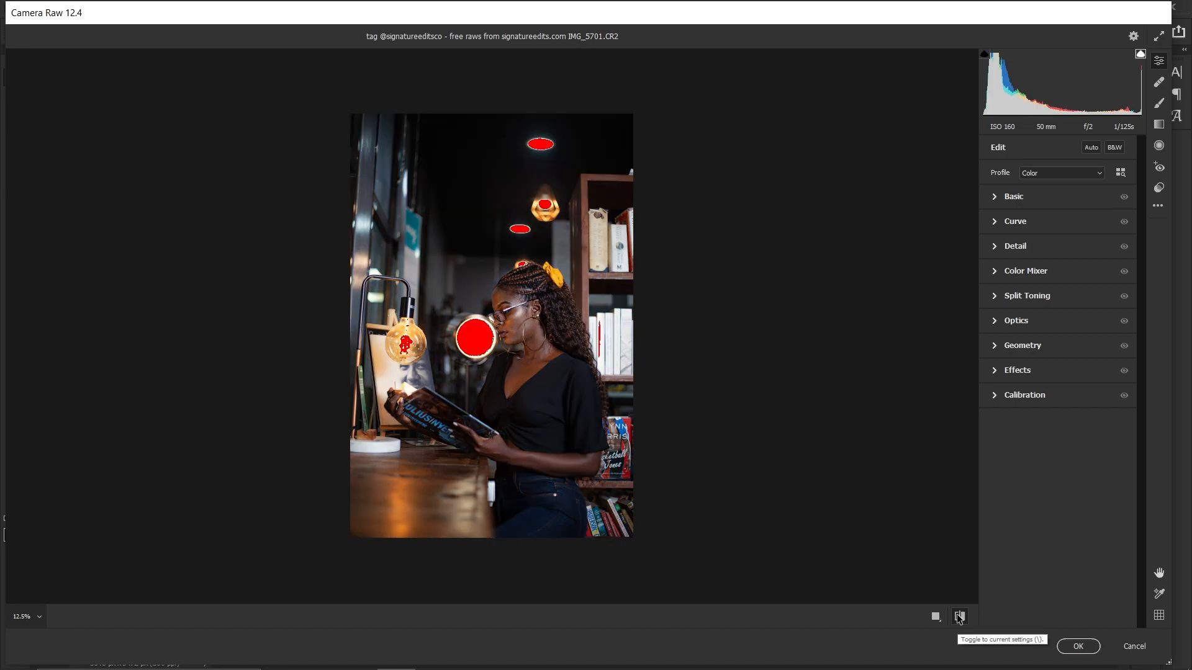
{"action": "left_click", "coordinate": [959, 617]}
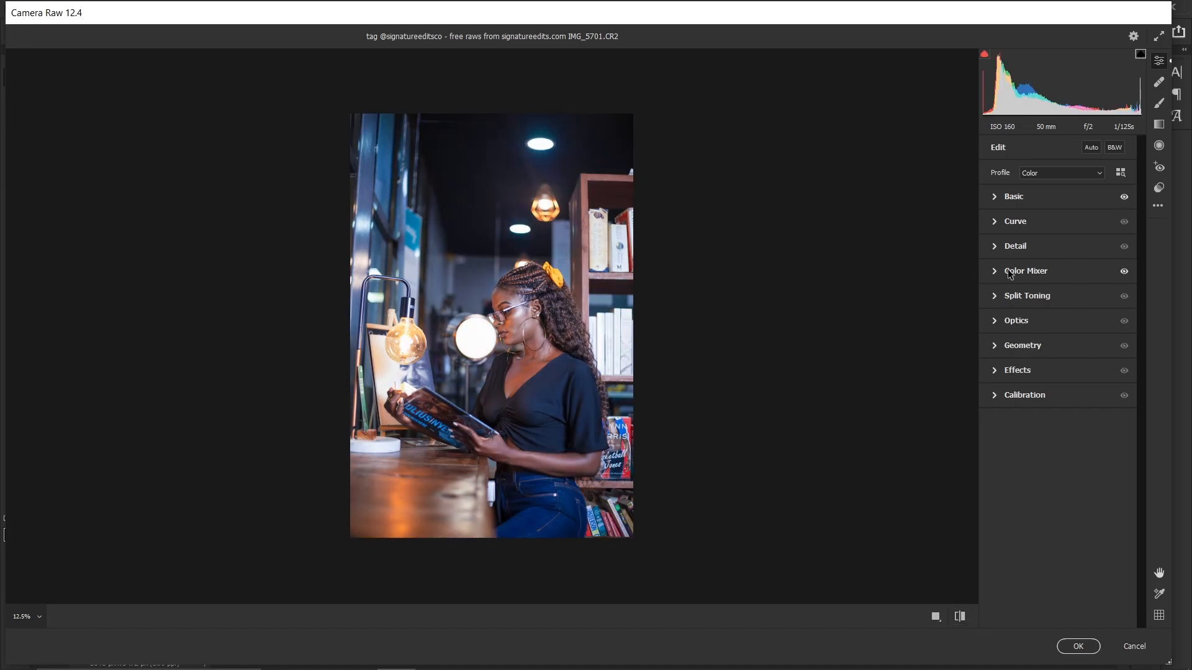
- Slightly adjust the Split Toning highlights saturation and the highlight-shadow balance, and collapse Split Toning
{"action": "left_click", "coordinate": [1024, 200]}
{"action": "left_click", "coordinate": [1024, 200]}
{"action": "left_click", "coordinate": [1020, 297]}
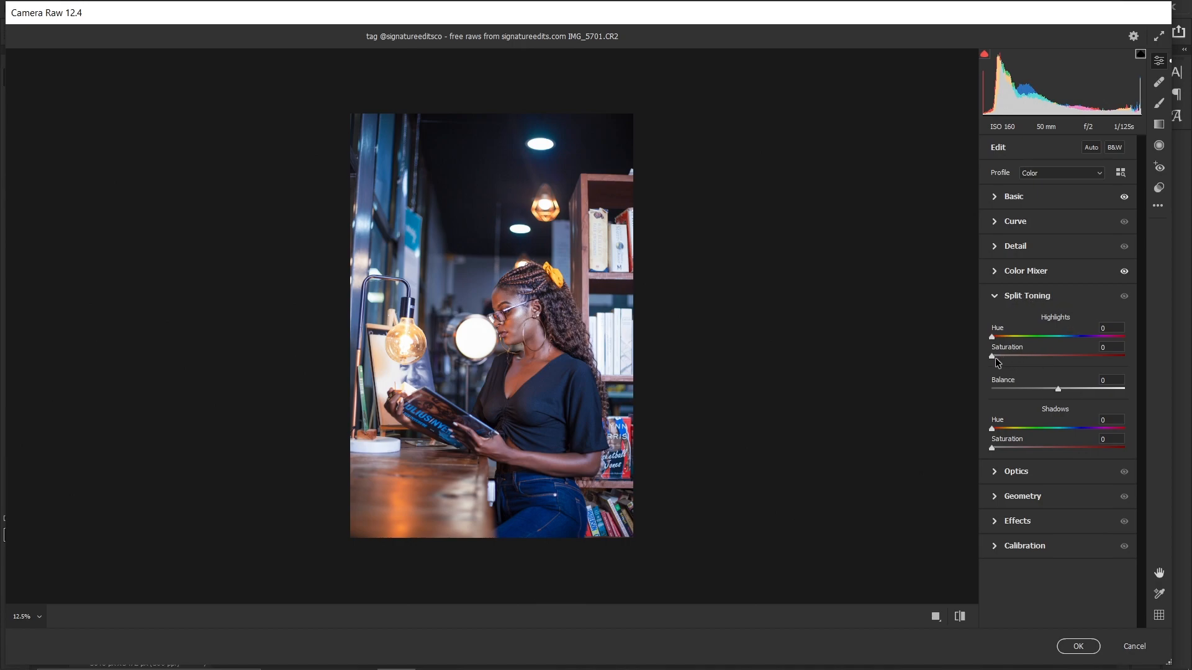
{"action": "left_click", "coordinate": [997, 356]}
{"action": "mouse_move", "coordinate": [996, 356]}
{"action": "left_mouse_down"}
{"action": "mouse_move", "coordinate": [1011, 358]}
{"action": "mouse_move", "coordinate": [981, 357]}
{"action": "left_mouse_up"}
{"action": "left_click", "coordinate": [996, 357]}
{"action": "mouse_move", "coordinate": [996, 356]}
{"action": "left_mouse_down"}
{"action": "mouse_move", "coordinate": [970, 355]}
{"action": "mouse_move", "coordinate": [998, 358]}
{"action": "left_mouse_up"}
{"action": "left_click", "coordinate": [1056, 389]}
{"action": "left_click_drag", "start_coordinate": [1057, 391], "coordinate": [1061, 391]}
{"action": "left_click", "coordinate": [1033, 298]}
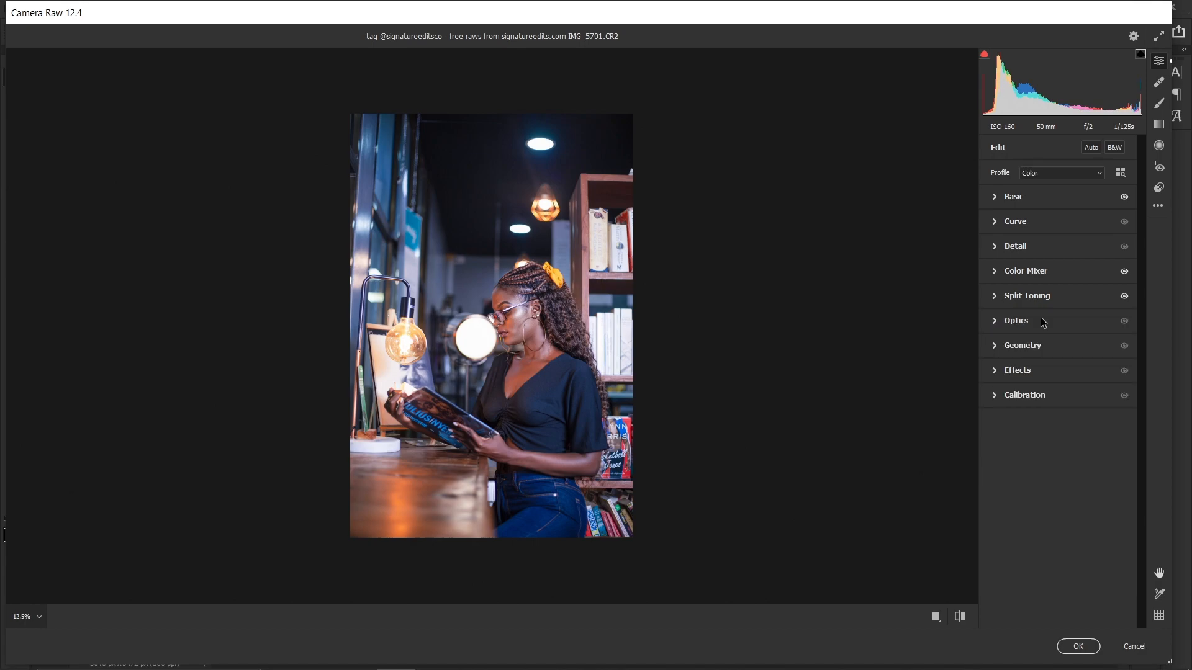
- Expand the Calibration adjustments and examine the woman's face, clothing and the wider photo at several zoom levels
{"action": "left_click", "coordinate": [1034, 396]}
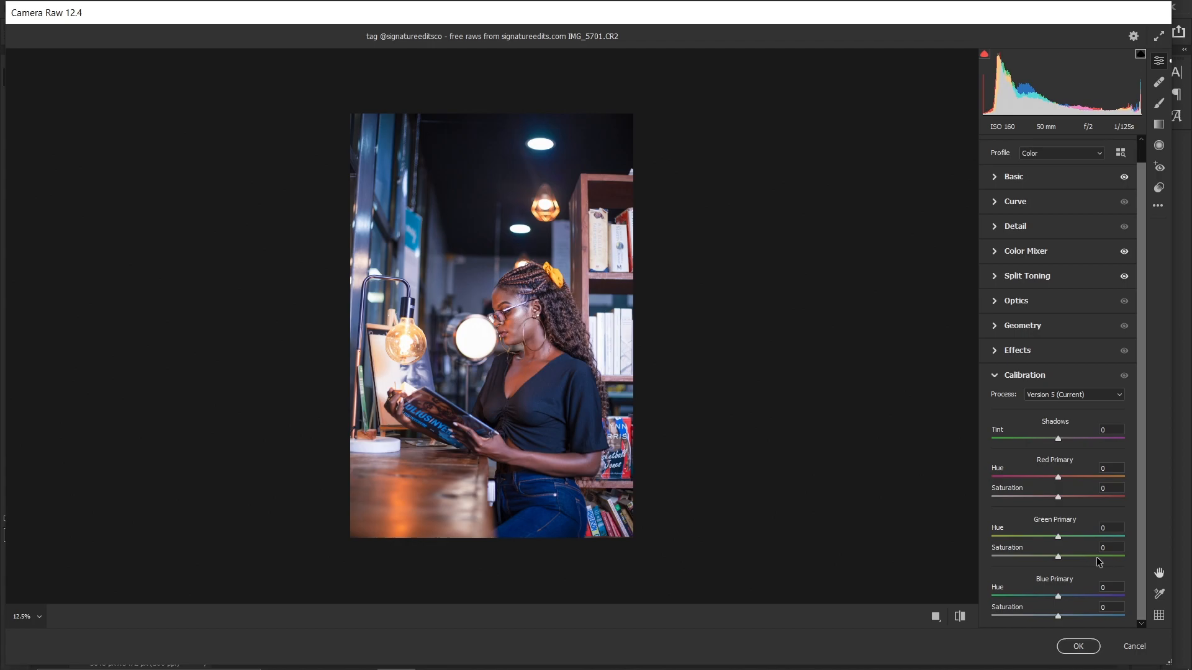
{"action": "key", "text": "ctrl+plus"}
{"action": "key", "text": "ctrl+plus"}
{"action": "key", "text": "ctrl+plus"}
{"action": "key", "text": "space"}
{"action": "left_click_drag", "start_coordinate": [682, 467], "coordinate": [636, 321]}
{"action": "key", "text": "ctrl+minus"}
{"action": "key", "text": "ctrl+minus"}
{"action": "key", "text": "ctrl+minus"}
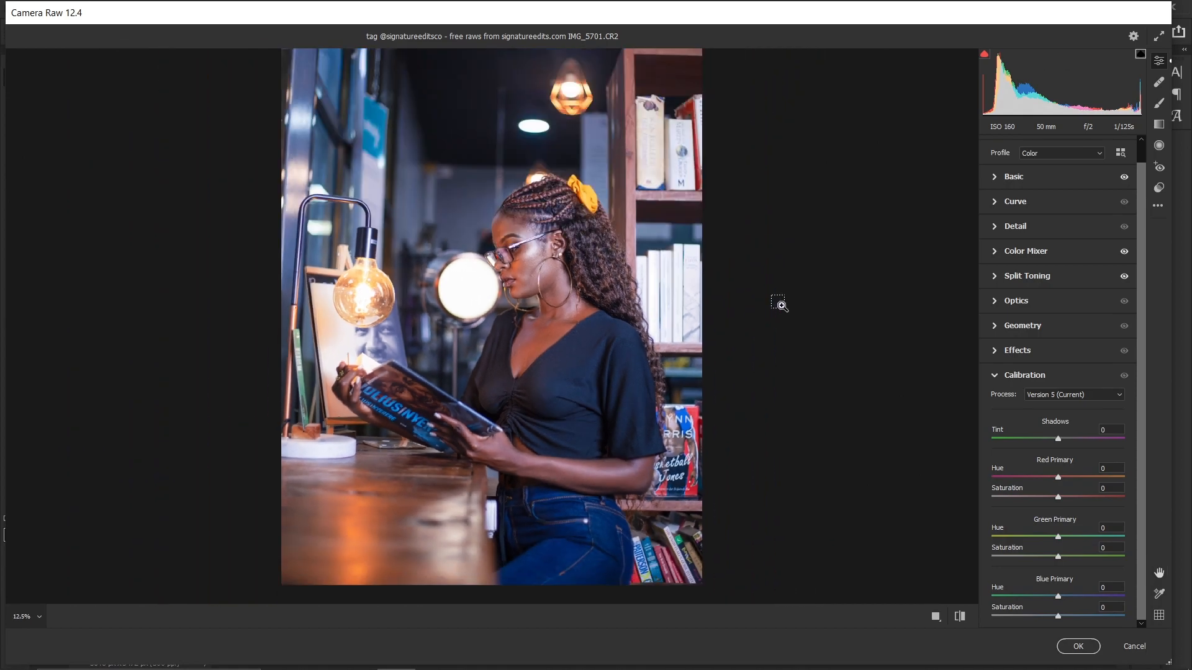
{"action": "key", "text": "ctrl+plus"}
{"action": "key", "text": "ctrl+minus"}
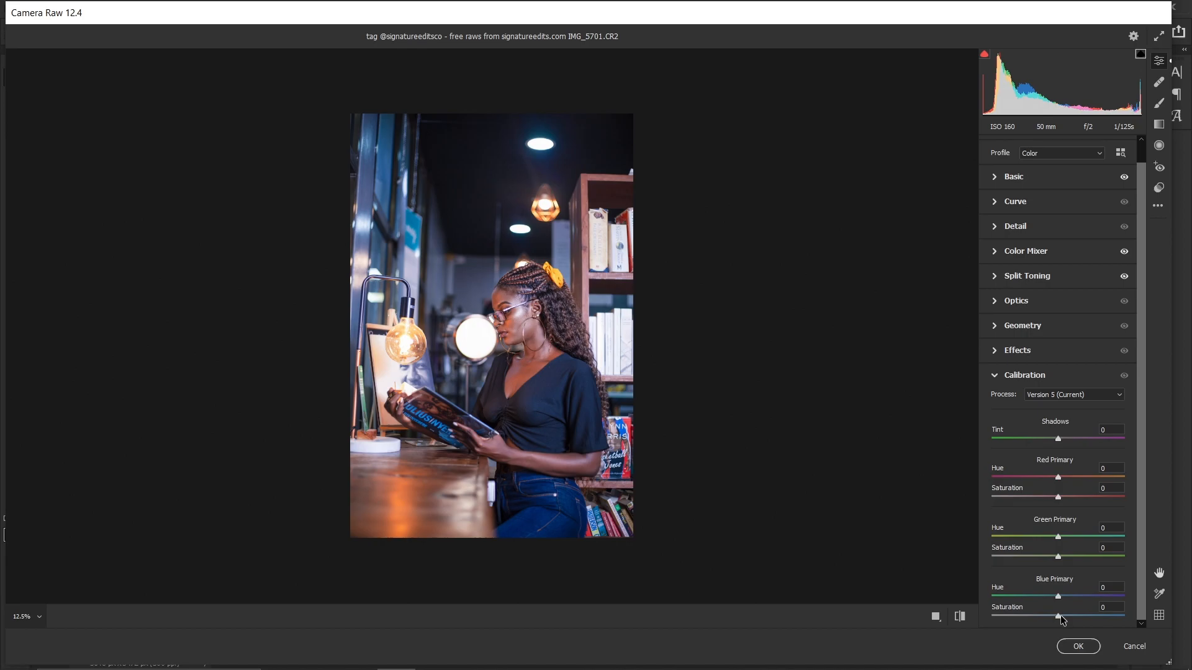
{"action": "key", "text": "ctrl+plus"}
{"action": "key", "text": "ctrl+plus"}
{"action": "key", "text": "ctrl+plus"}
{"action": "key", "text": "ctrl+plus"}
{"action": "key", "text": "ctrl+plus"}
{"action": "key", "text": "ctrl+plus"}
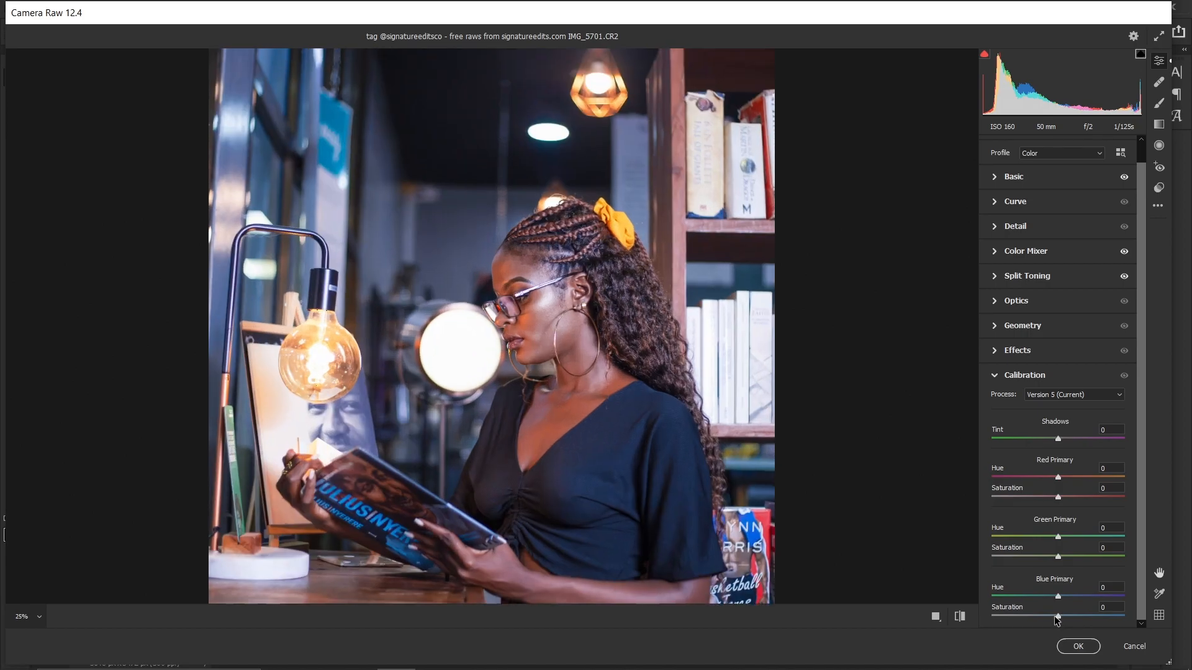
{"action": "key", "text": "ctrl+minus"}
{"action": "key", "text": "ctrl+minus"}
{"action": "key", "text": "ctrl+minus"}
{"action": "key", "text": "ctrl+minus"}
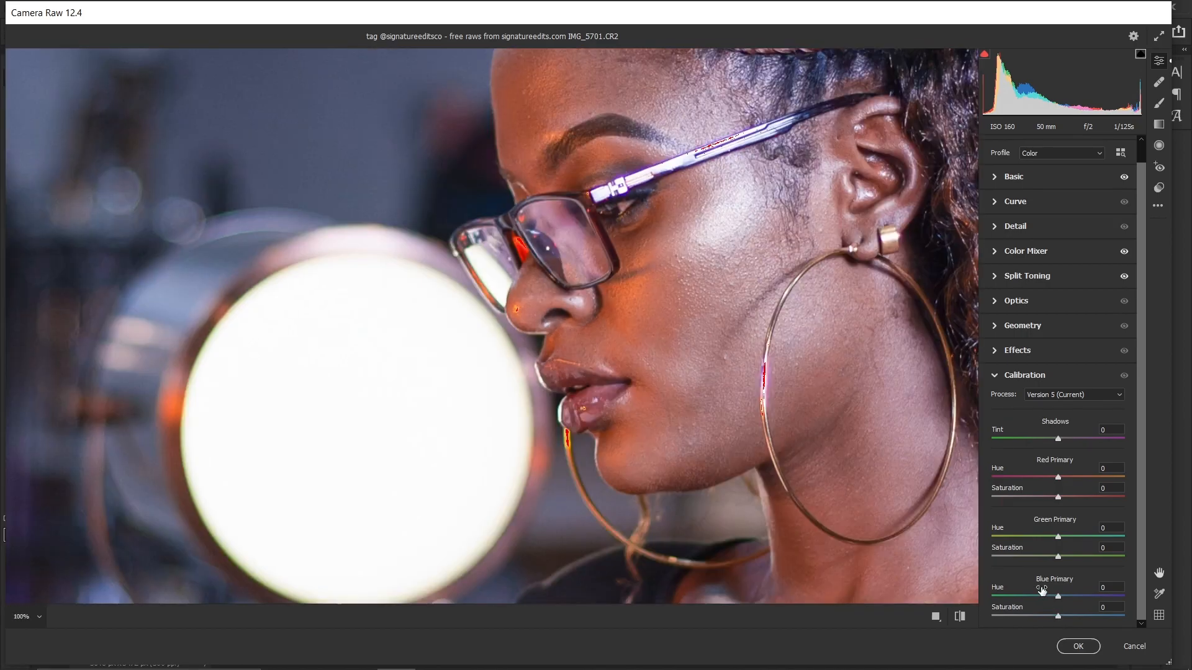
- Raise the Calibration Blue Primary saturation to +62
{"action": "key", "text": "ctrl+minus"}
{"action": "key", "text": "ctrl+minus"}
{"action": "key", "text": "ctrl+minus"}
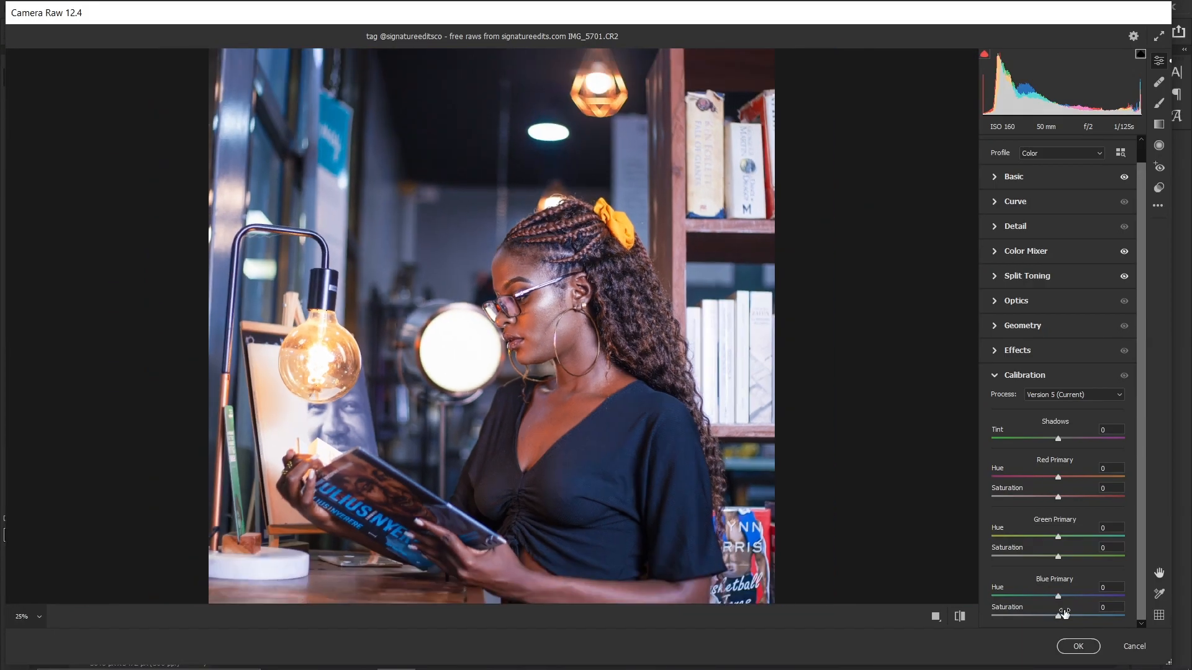
{"action": "key", "text": "ctrl+plus"}
{"action": "key", "text": "ctrl+plus"}
{"action": "key", "text": "ctrl+plus"}
{"action": "key", "text": "ctrl+minus"}
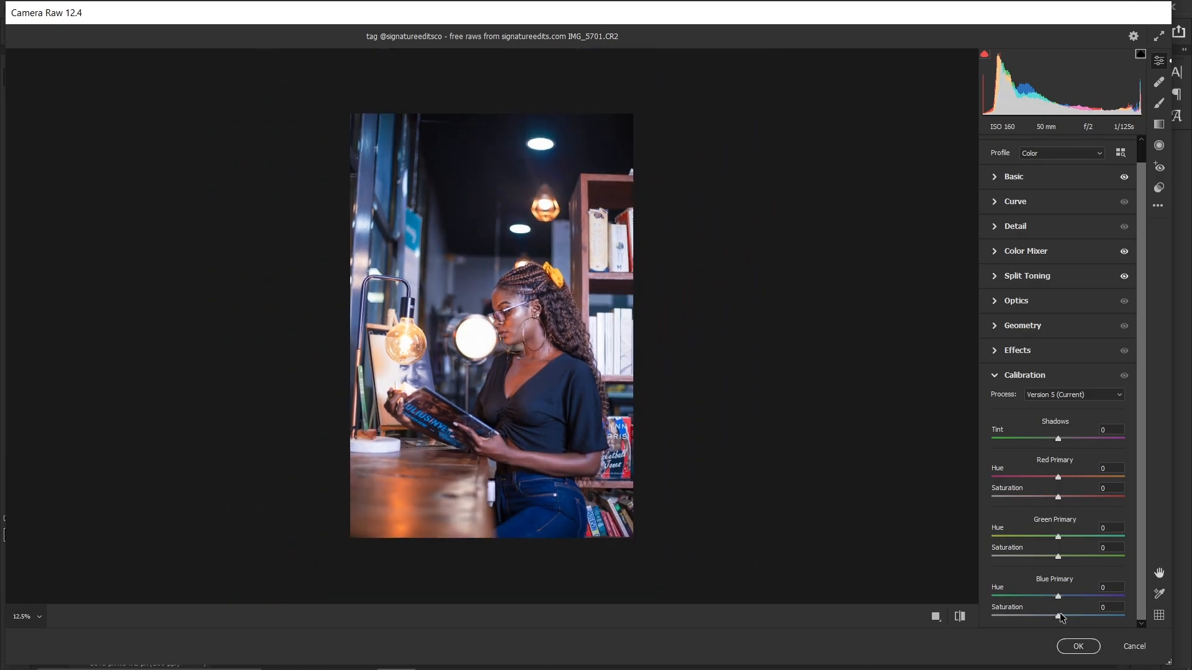
{"action": "key", "text": "ctrl+plus"}
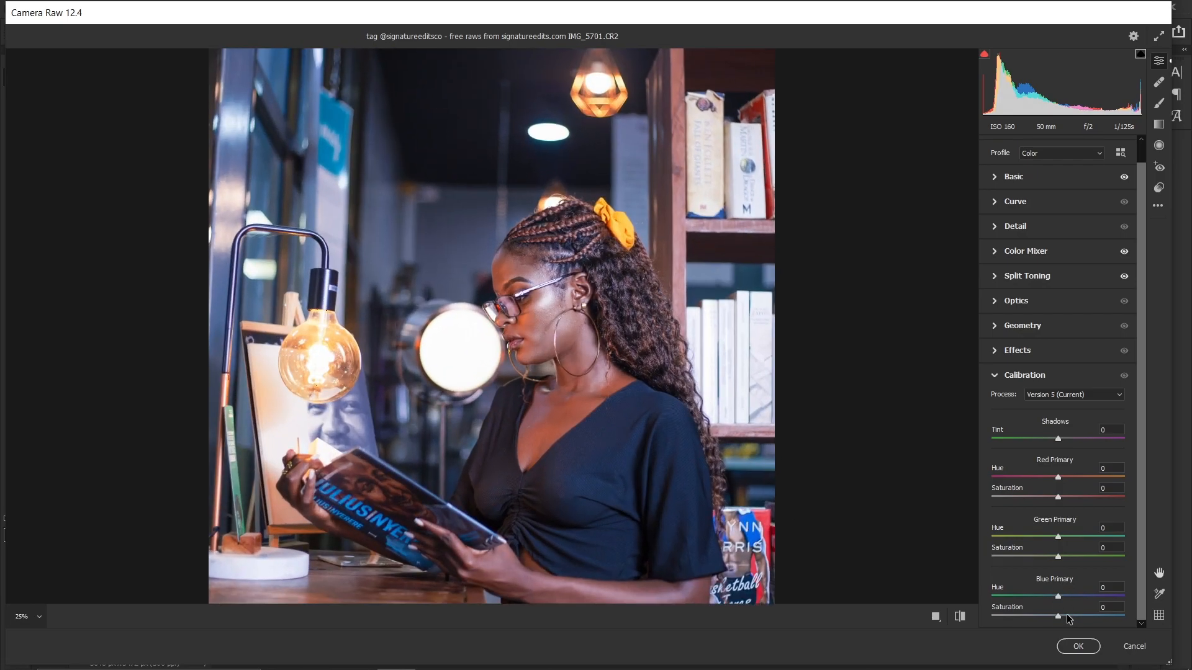
{"action": "key", "text": "ctrl+minus"}
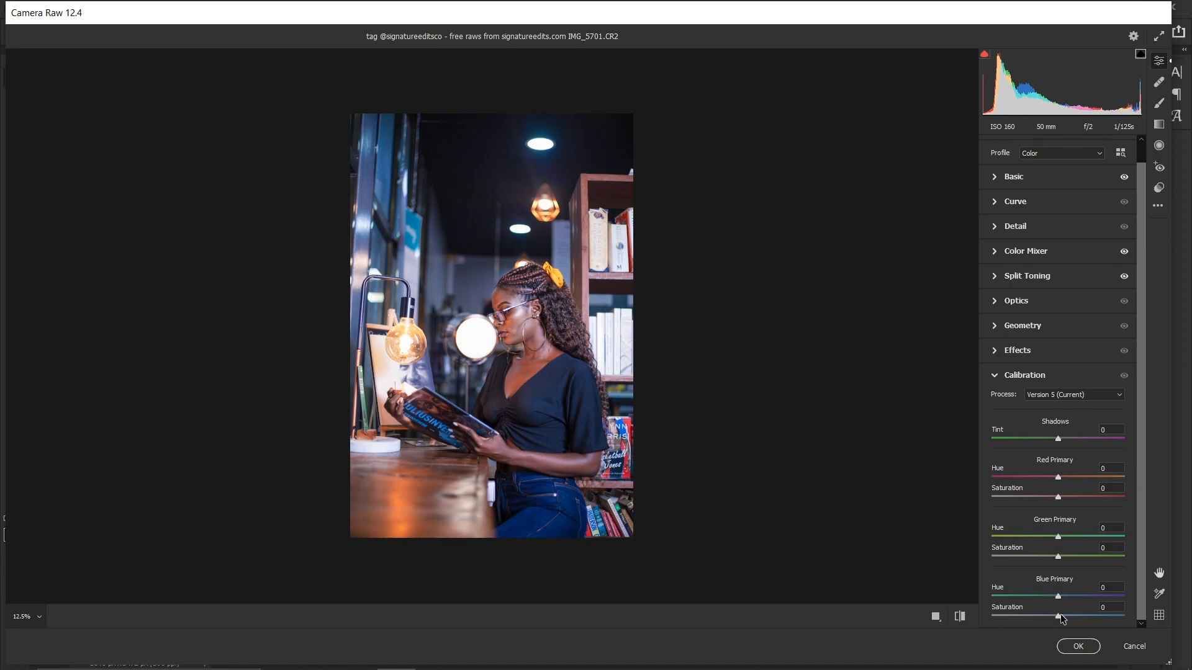
{"action": "left_click_drag", "start_coordinate": [1060, 616], "coordinate": [1074, 613]}
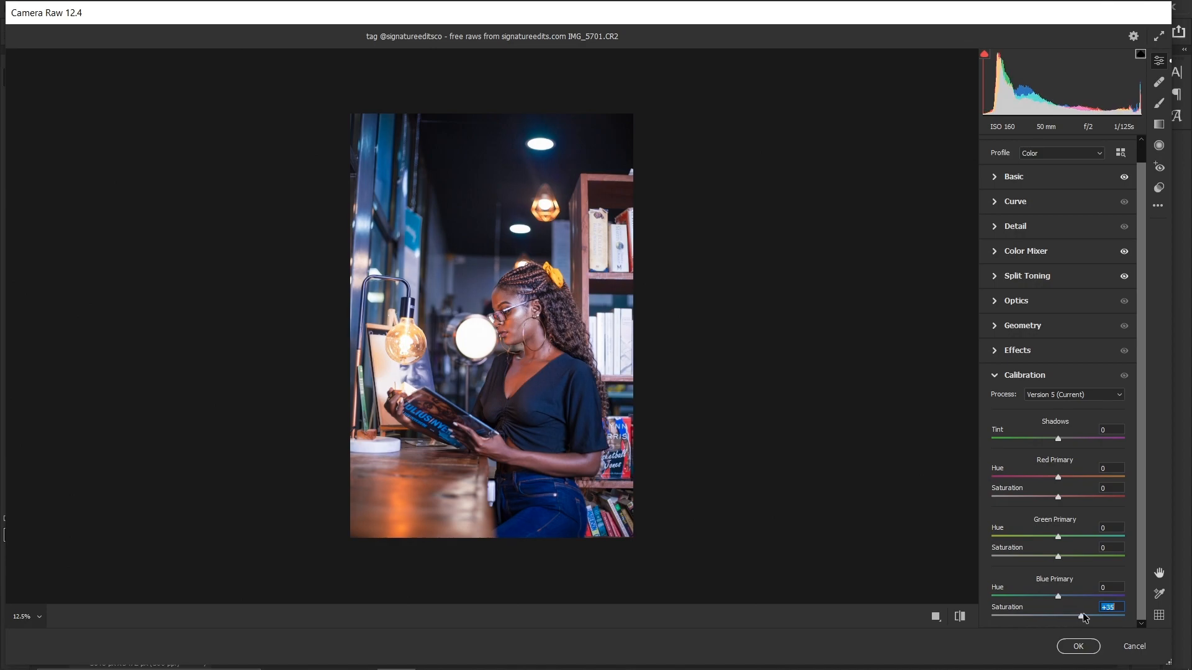
{"action": "mouse_move", "coordinate": [1100, 614]}
{"action": "left_mouse_down"}
{"action": "mouse_move", "coordinate": [1115, 616]}
{"action": "mouse_move", "coordinate": [1059, 614]}
{"action": "mouse_move", "coordinate": [1099, 614]}
{"action": "left_mouse_up"}
{"action": "left_click", "coordinate": [1080, 615]}
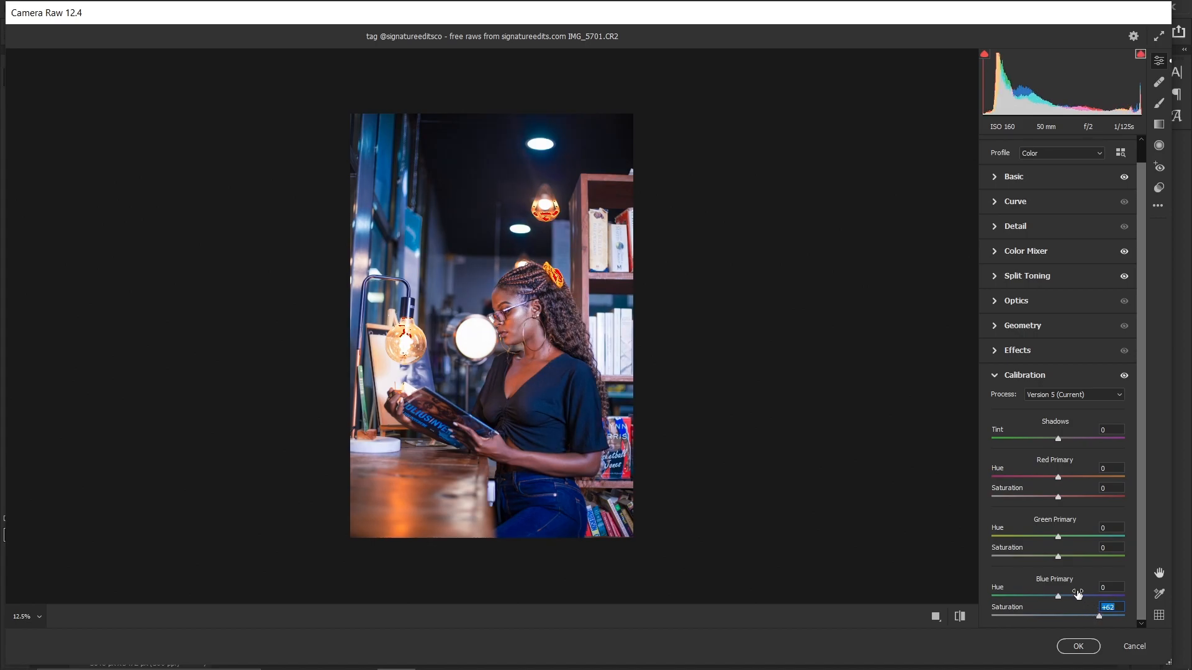
- Shift the Calibration Blue Primary hue to -13
{"action": "key", "text": "ctrl+plus"}
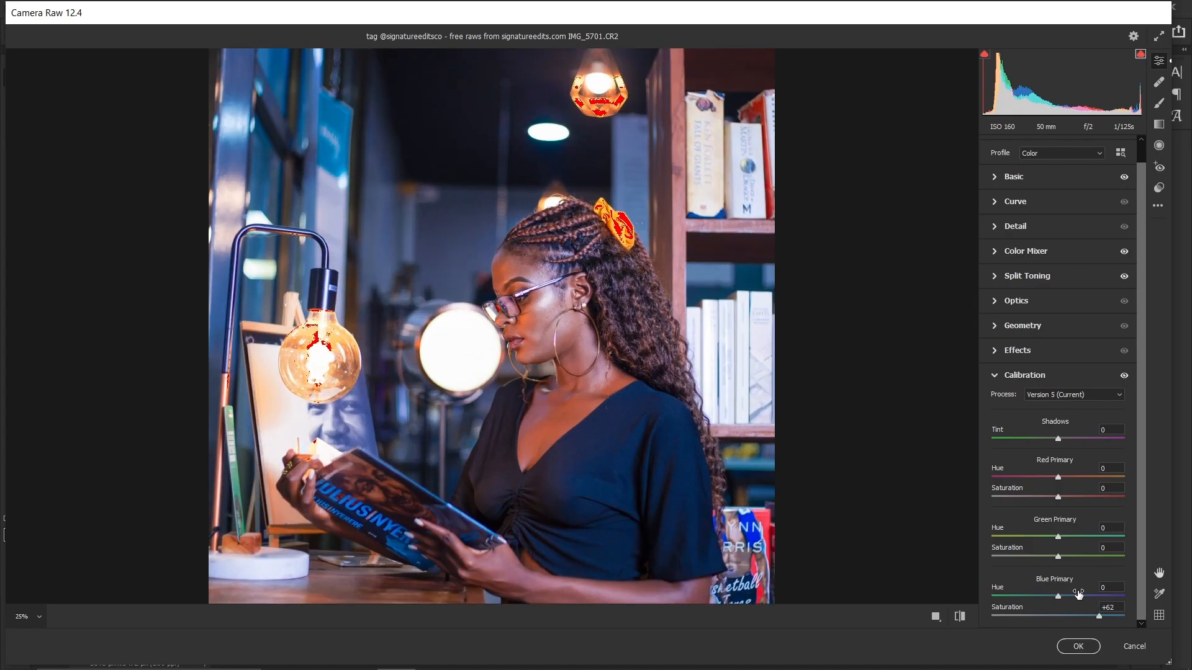
{"action": "key", "text": "ctrl+minus"}
{"action": "key", "text": "ctrl+plus"}
{"action": "key", "text": "ctrl+minus"}
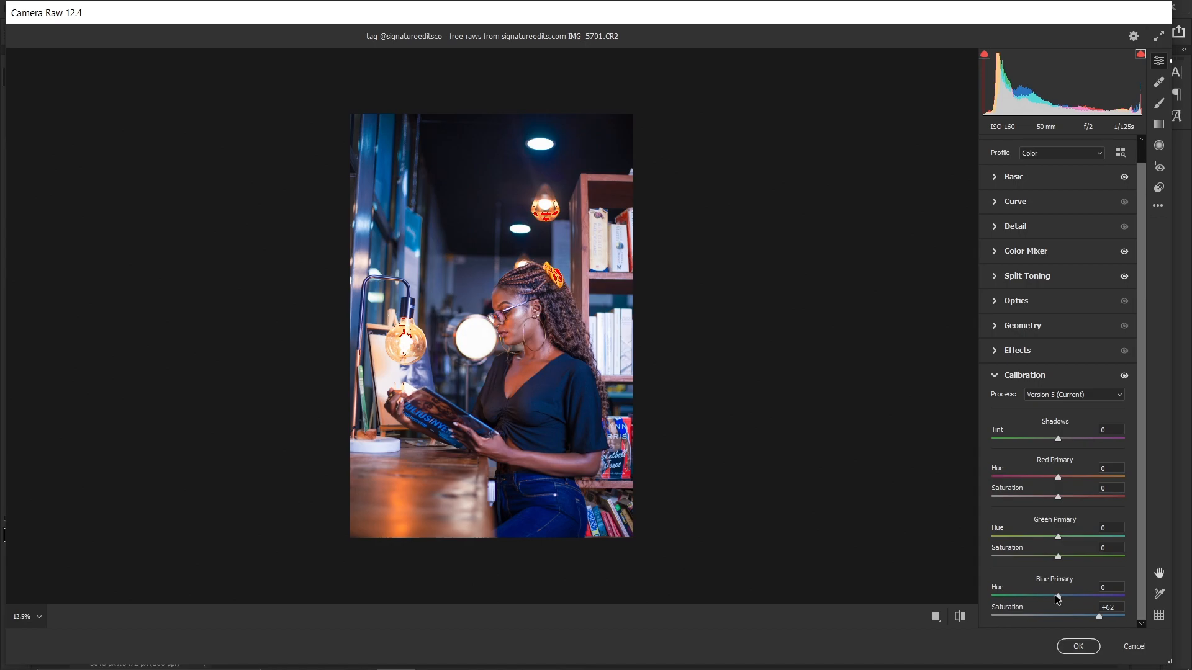
{"action": "mouse_move", "coordinate": [1054, 595]}
{"action": "left_mouse_down"}
{"action": "mouse_move", "coordinate": [1064, 597]}
{"action": "mouse_move", "coordinate": [1035, 585]}
{"action": "mouse_move", "coordinate": [1054, 597]}
{"action": "left_mouse_up"}
{"action": "left_click_drag", "start_coordinate": [1060, 597], "coordinate": [1050, 596]}
- Examine the effect of the Blue Primary calibration on the woman and the whole photo at several zoom levels
{"action": "key", "text": "ctrl+plus"}
{"action": "key", "text": "ctrl+plus"}
{"action": "key", "text": "ctrl+minus"}
{"action": "key", "text": "ctrl+minus"}
{"action": "key", "text": "ctrl+plus"}
{"action": "key", "text": "ctrl+minus"}
{"action": "key", "text": "ctrl+plus"}
{"action": "key", "text": "ctrl+plus"}
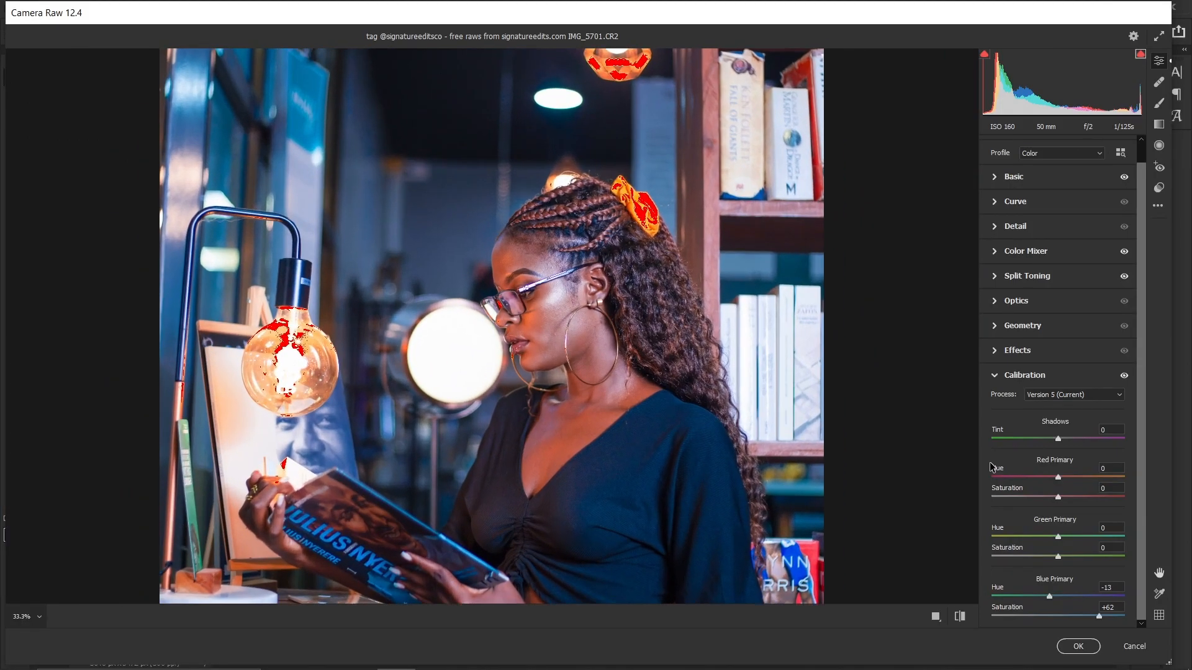
{"action": "key", "text": "ctrl+minus"}
{"action": "key", "text": "ctrl+minus"}
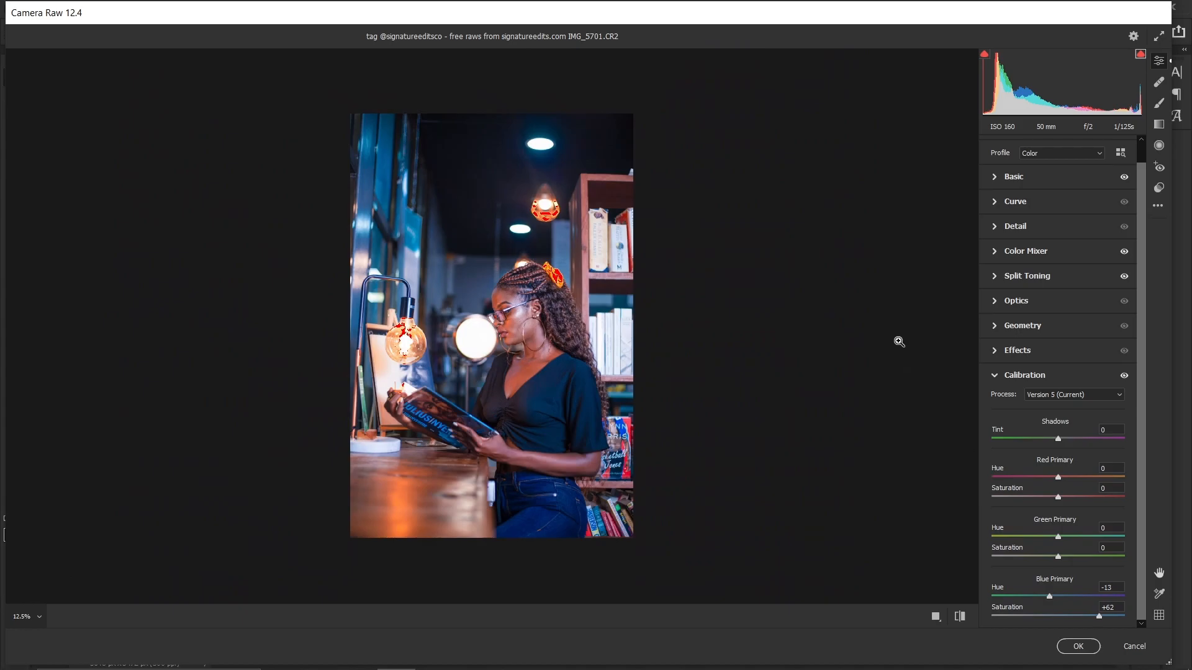
{"action": "key", "text": "ctrl+plus"}
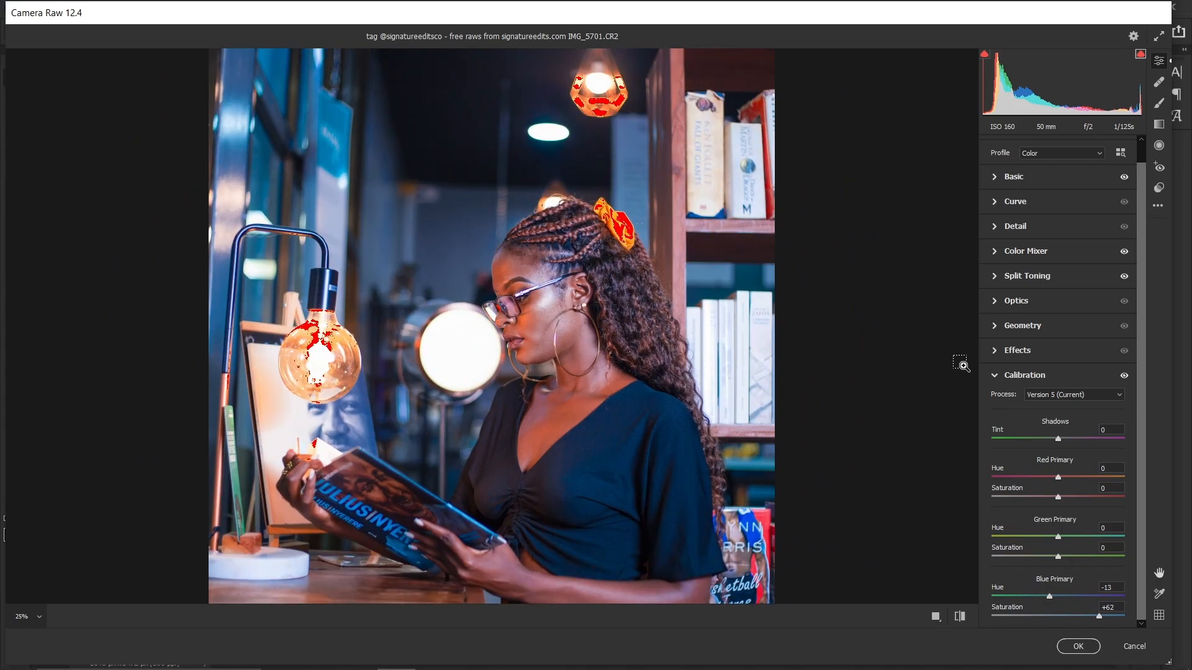
{"action": "key", "text": "ctrl+minus"}
{"action": "key", "text": "ctrl+plus"}
{"action": "key", "text": "ctrl+plus"}
{"action": "key", "text": "ctrl+minus"}
{"action": "key", "text": "ctrl+minus"}
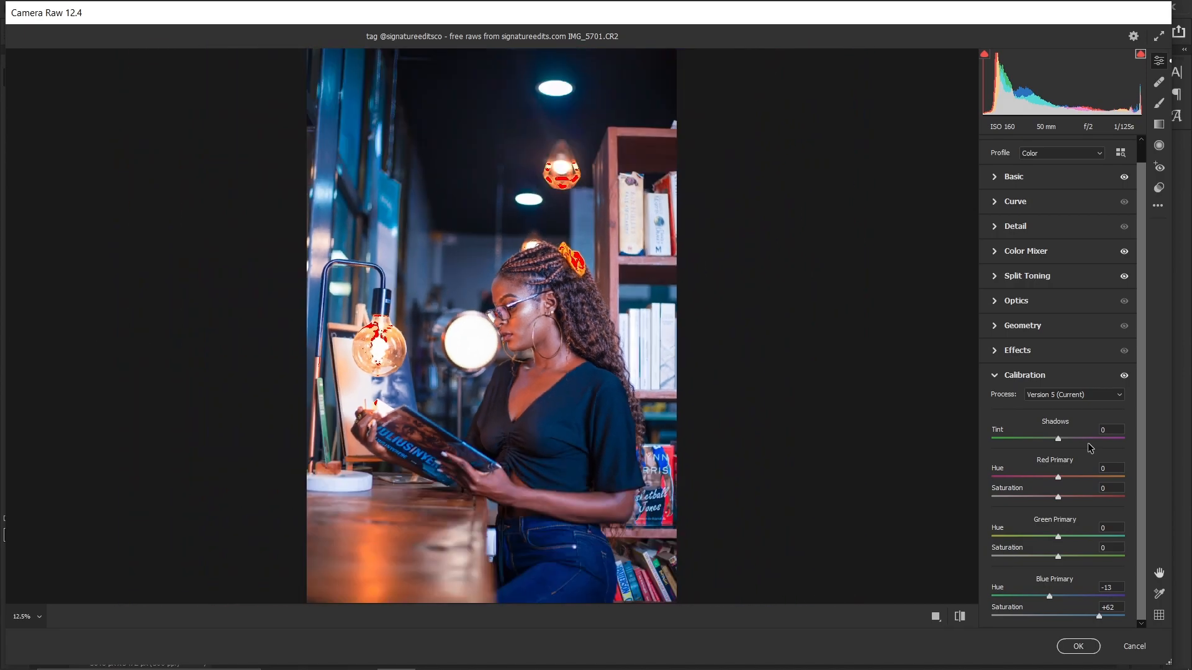
- Set the Calibration Red Primary hue to +4 and saturation to -2, and collapse Calibration
{"action": "key", "text": "ctrl+plus"}
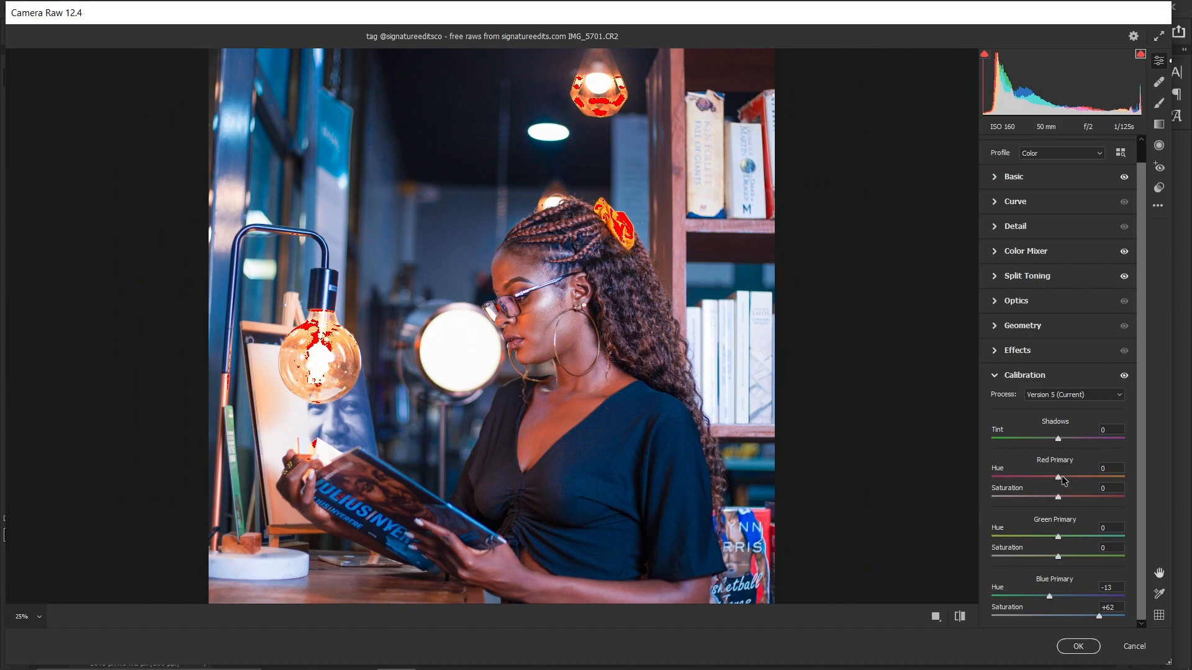
{"action": "key", "text": "ctrl+minus"}
{"action": "key", "text": "ctrl+plus"}
{"action": "left_click_drag", "start_coordinate": [1060, 480], "coordinate": [1062, 476]}
{"action": "left_click_drag", "start_coordinate": [1059, 497], "coordinate": [1056, 497]}
{"action": "key", "text": "ctrl+minus"}
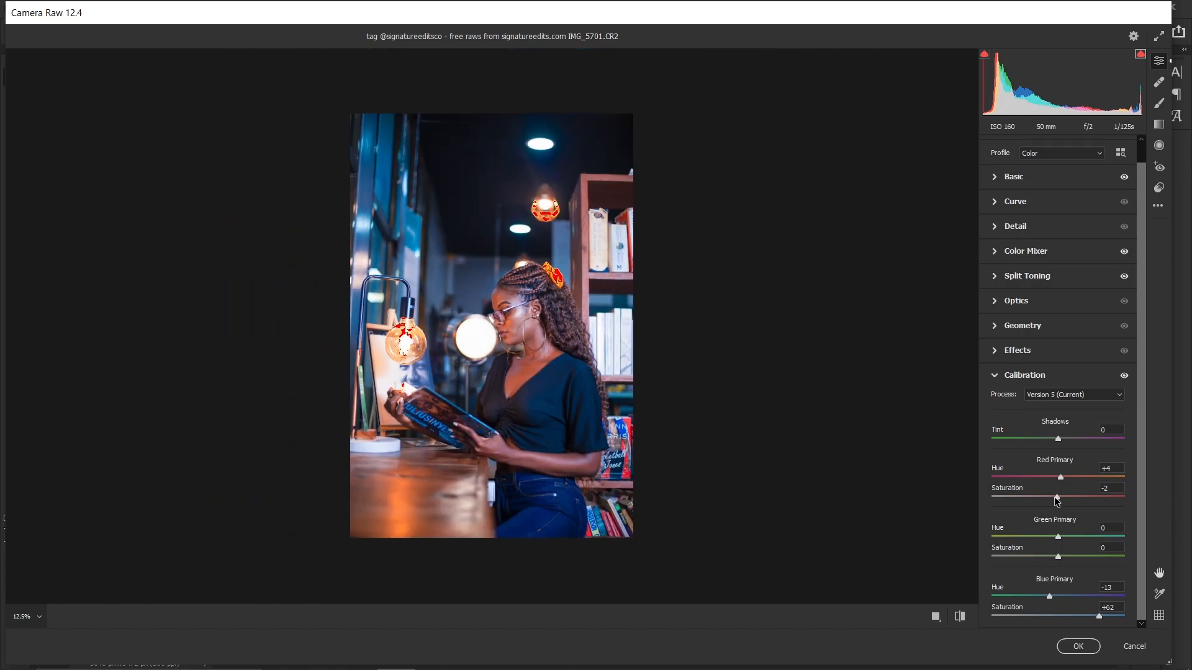
{"action": "key", "text": "ctrl+plus"}
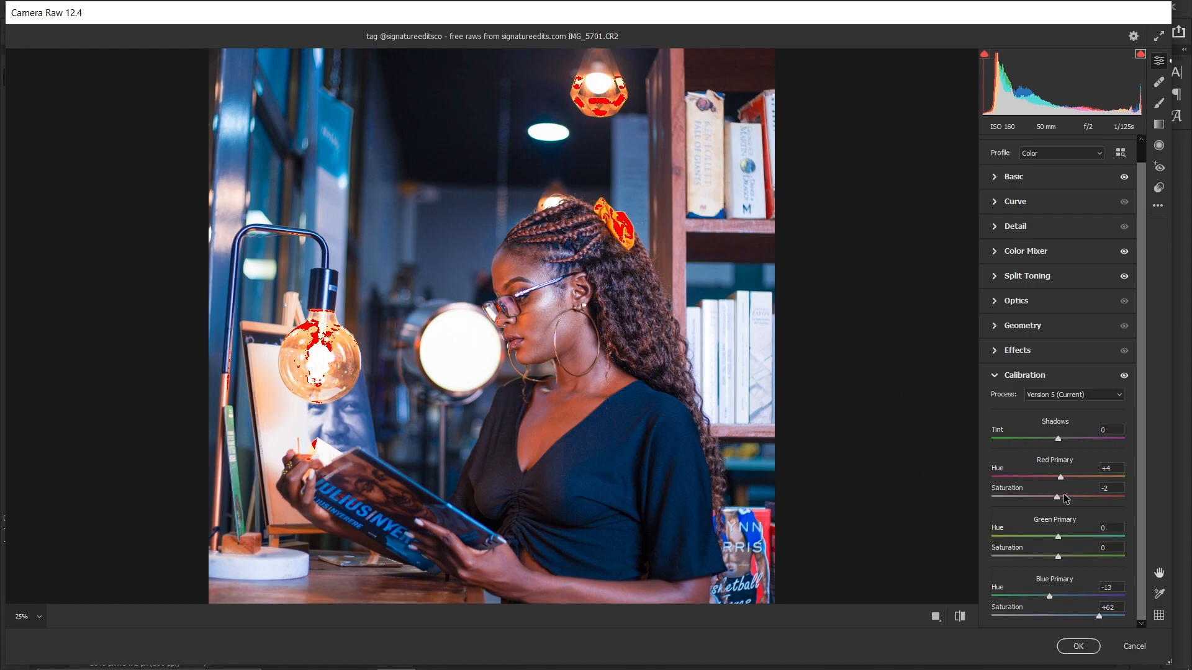
{"action": "left_click", "coordinate": [1033, 374]}
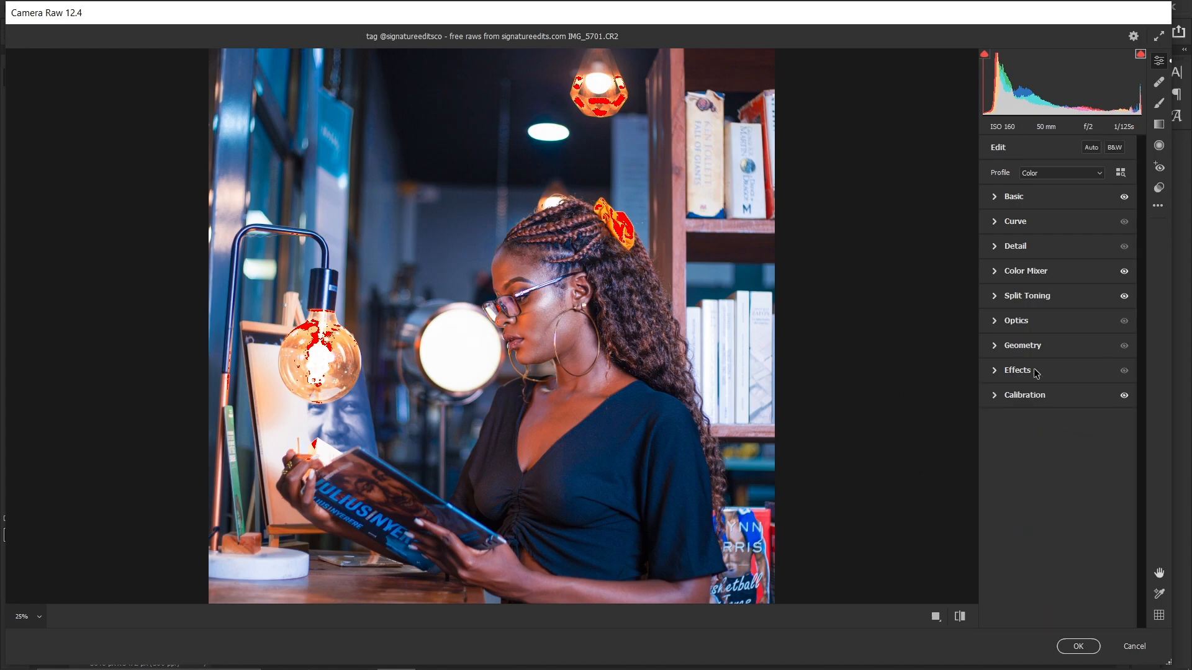
- Compare the calibrated photo repeatedly with its default settings, both closer up and as a whole
{"action": "left_click", "coordinate": [960, 618]}
{"action": "left_click", "coordinate": [961, 617]}
{"action": "left_click", "coordinate": [960, 617]}
{"action": "left_click", "coordinate": [960, 618]}
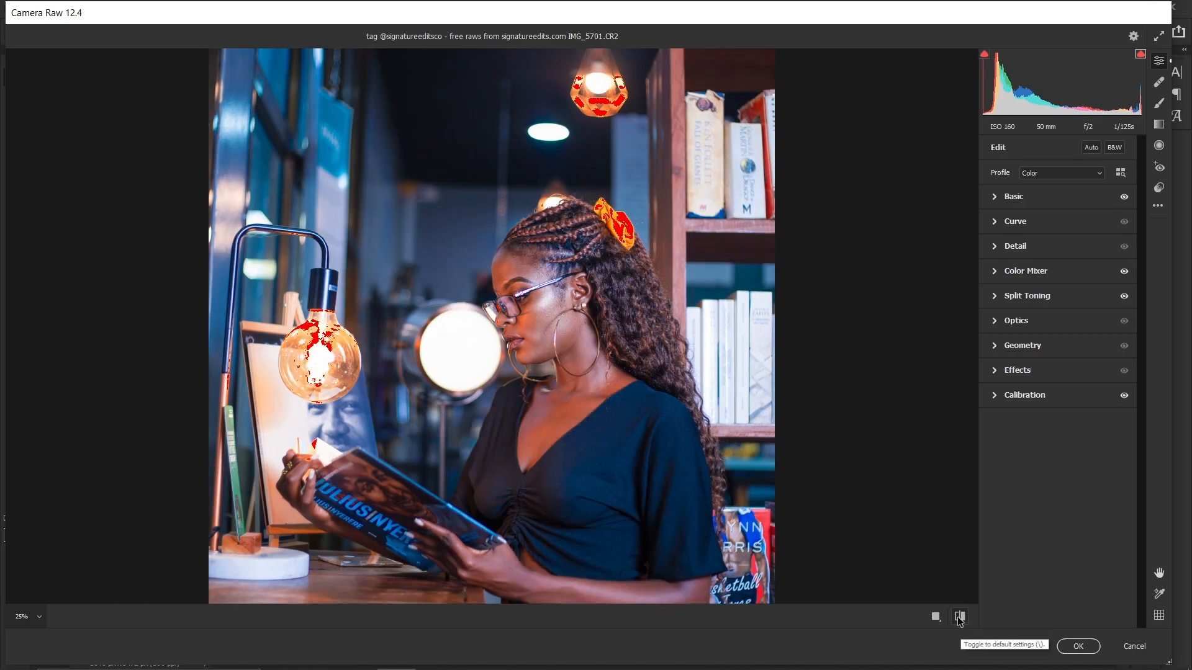
{"action": "left_click", "coordinate": [960, 618]}
{"action": "left_click", "coordinate": [961, 618]}
{"action": "key", "text": "ctrl+minus"}
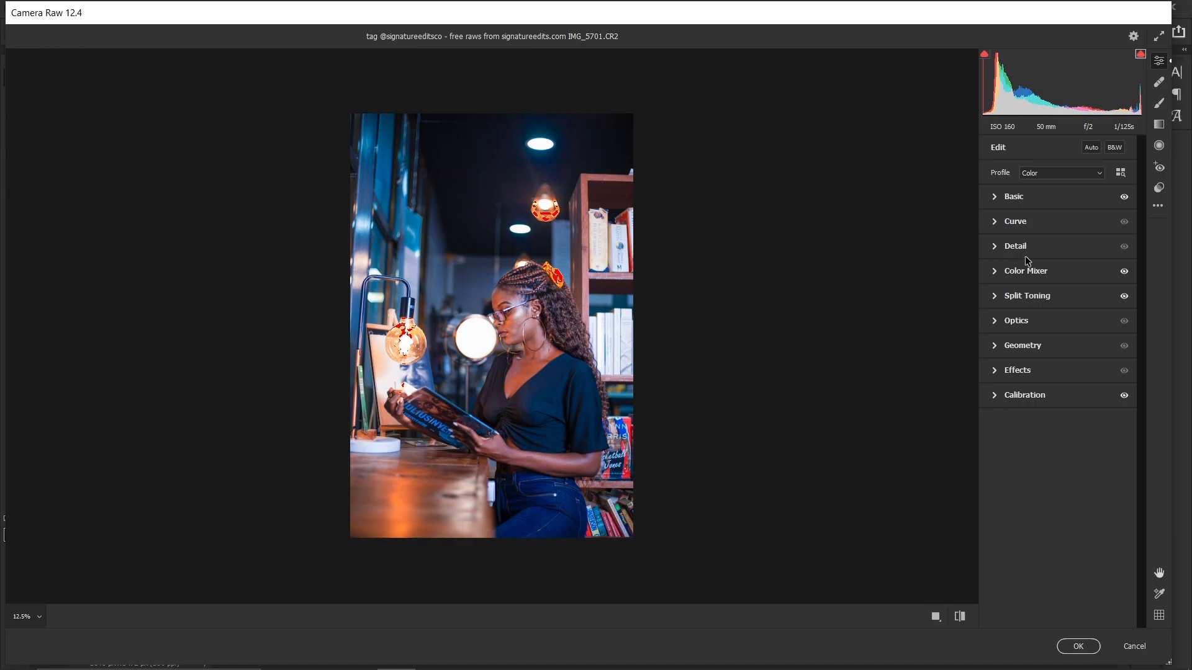
{"action": "left_click", "coordinate": [956, 619]}
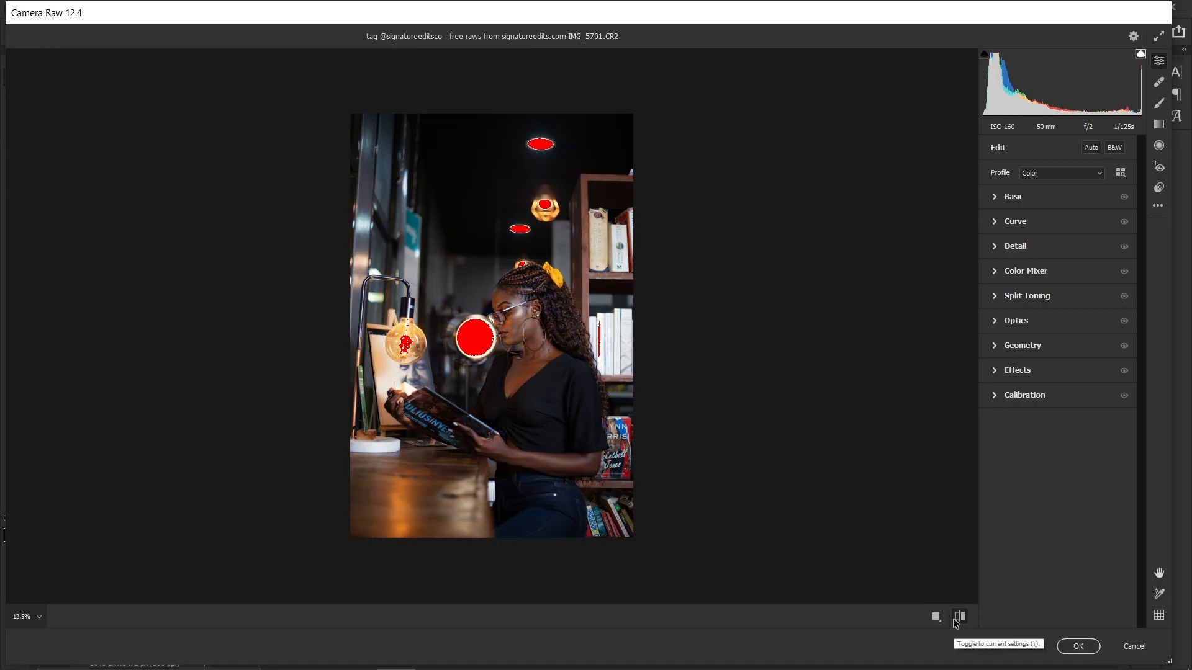
{"action": "left_click", "coordinate": [956, 621]}
{"action": "left_click", "coordinate": [956, 621]}
{"action": "left_click", "coordinate": [956, 621]}
{"action": "left_click", "coordinate": [956, 621]}
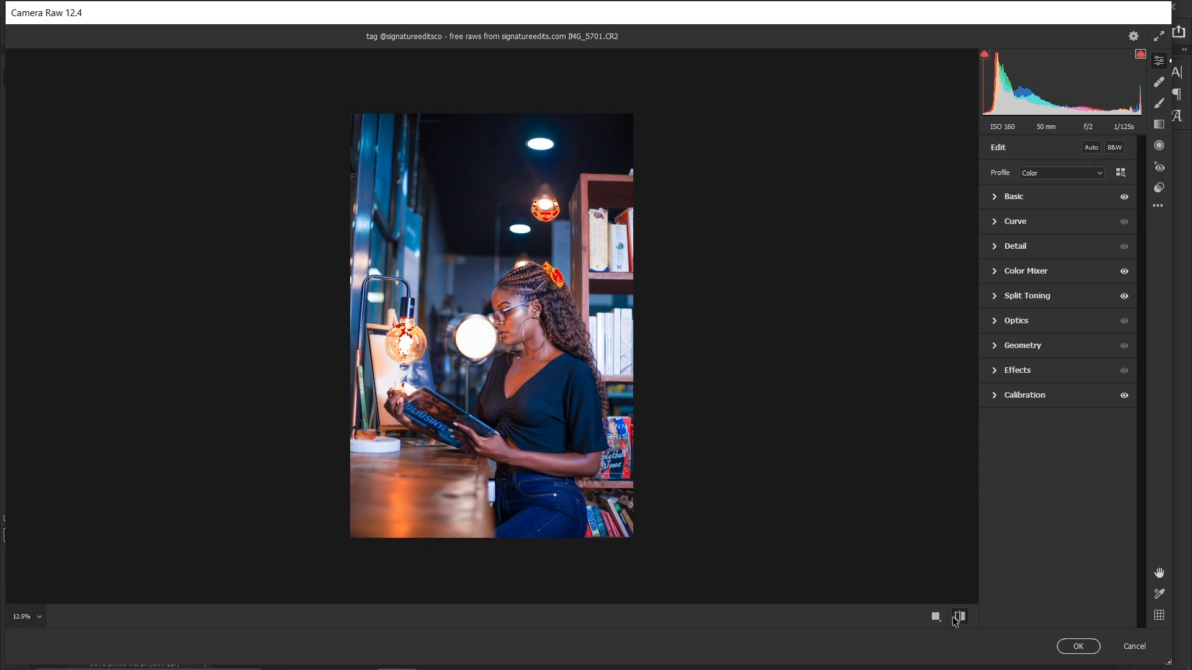
{"action": "left_click", "coordinate": [955, 621]}
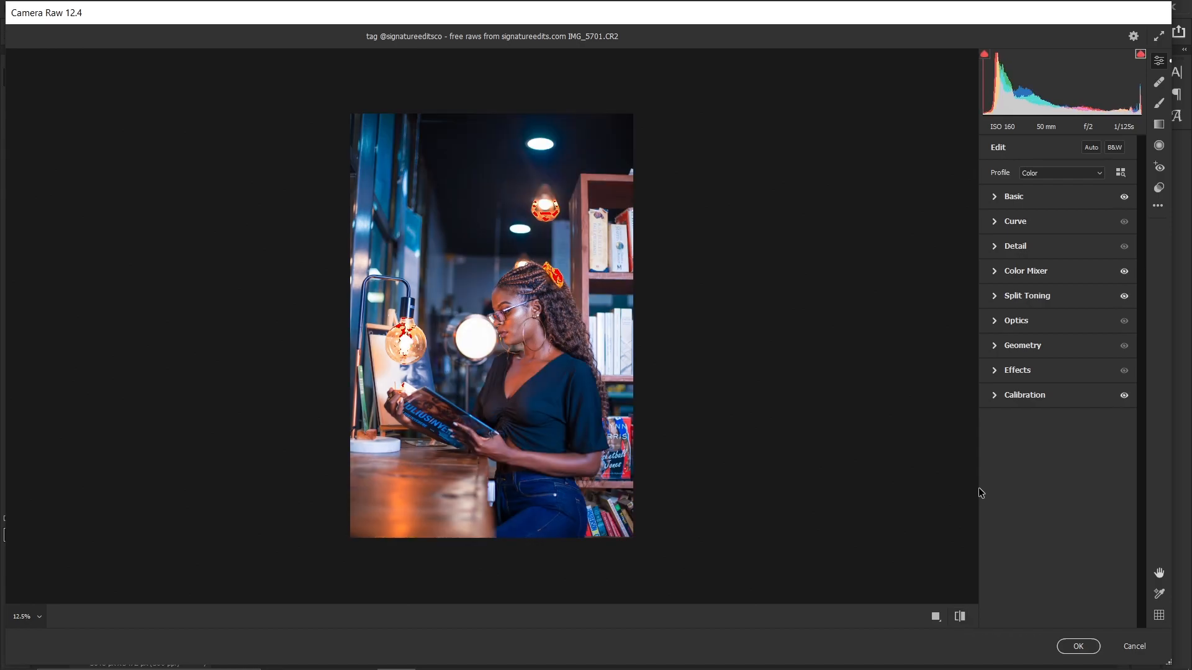
- Expand the Basic adjustments and set Blacks to -19, Whites to -13, Exposure to +0.80 and Shadows to +46
{"action": "left_click", "coordinate": [1045, 198]}
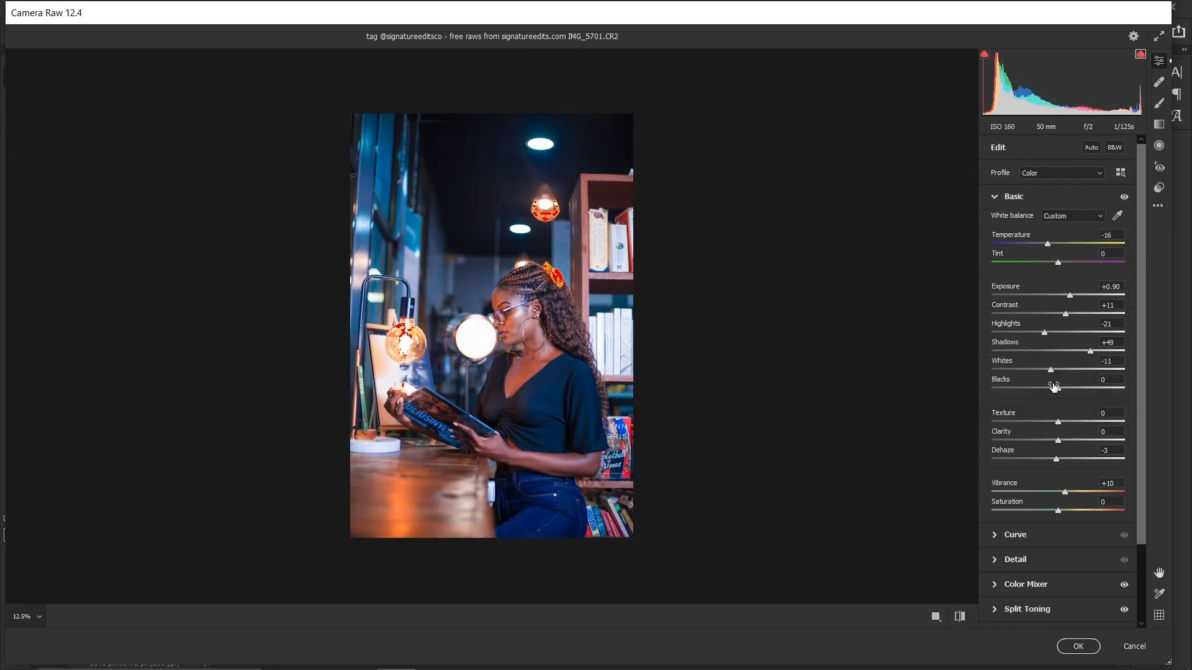
{"action": "left_click_drag", "start_coordinate": [1058, 388], "coordinate": [1049, 373]}
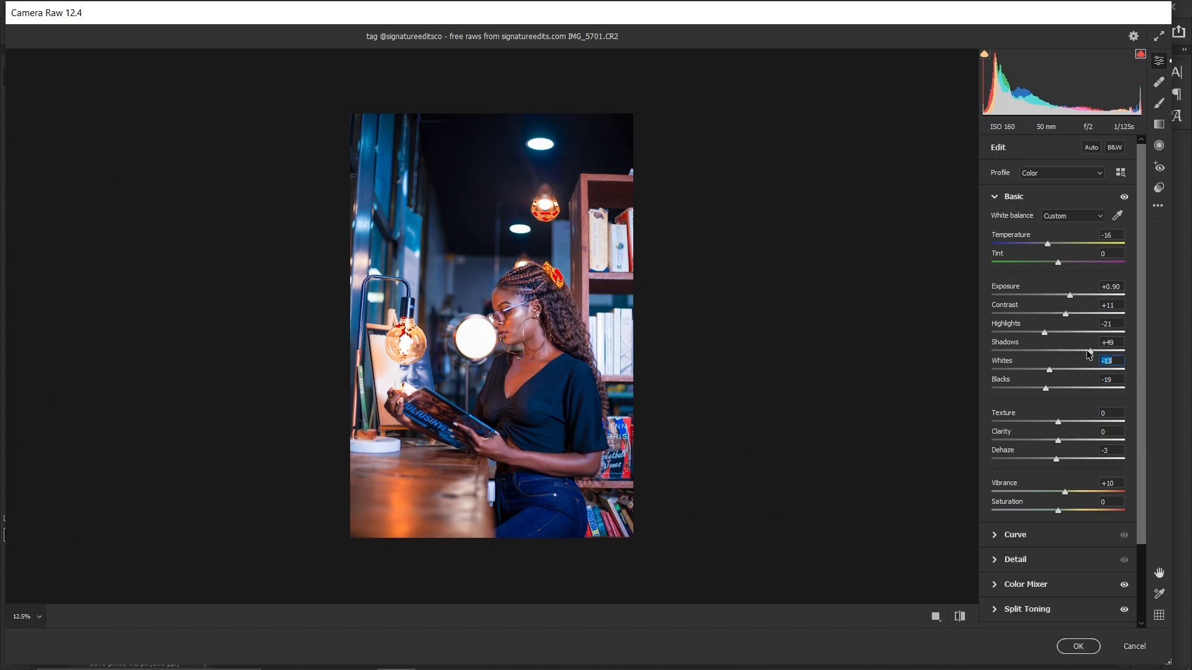
{"action": "left_click", "coordinate": [1069, 296]}
{"action": "left_click_drag", "start_coordinate": [1069, 296], "coordinate": [1068, 296]}
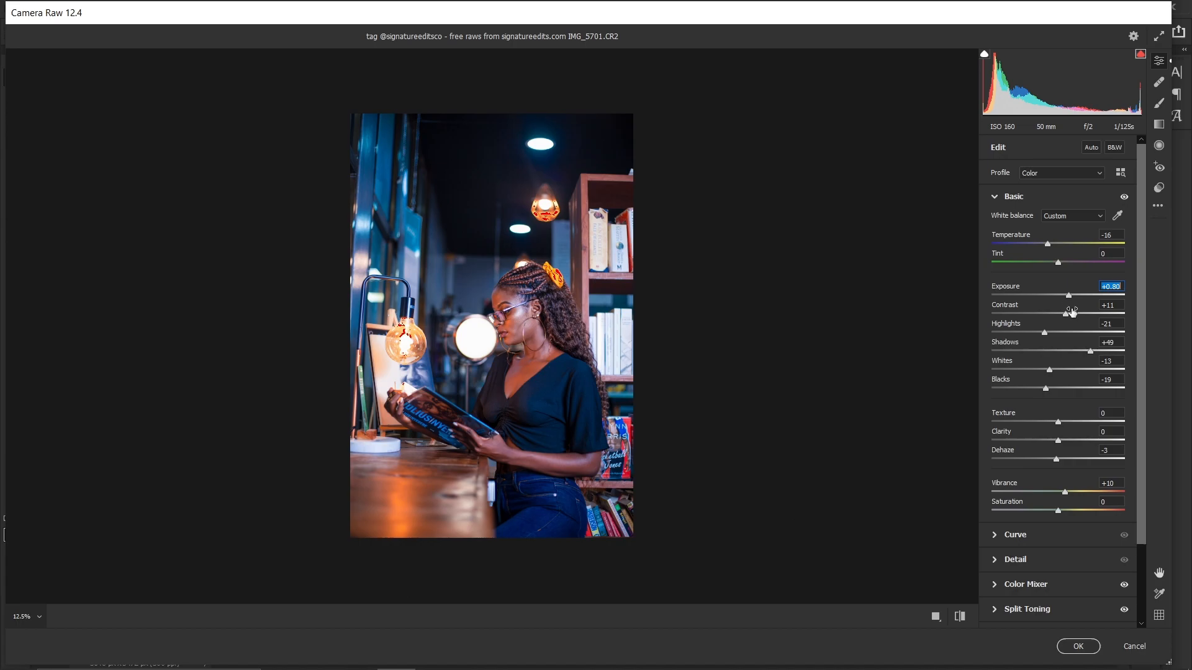
{"action": "left_click_drag", "start_coordinate": [1090, 352], "coordinate": [1088, 351]}
{"action": "left_click", "coordinate": [1046, 334]}
- Compare the final grade with the default settings and apply the Camera Raw adjustments to the photo
{"action": "left_click", "coordinate": [960, 617]}
{"action": "left_click", "coordinate": [960, 616]}
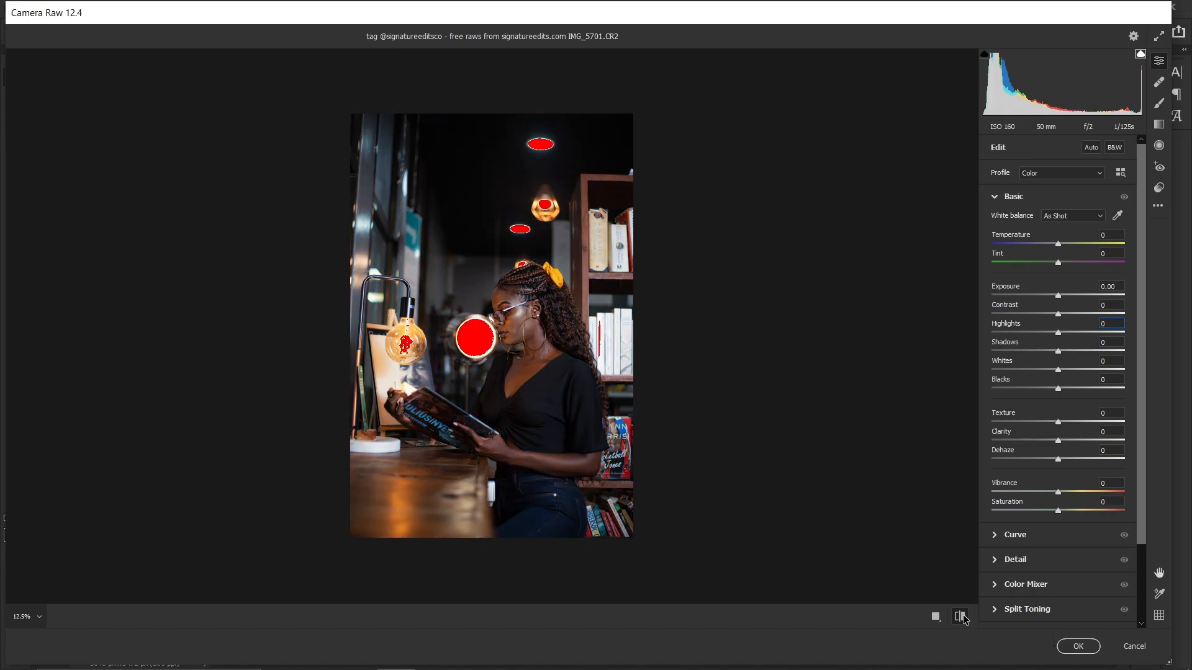
{"action": "left_click", "coordinate": [959, 616]}
{"action": "left_click", "coordinate": [960, 616]}
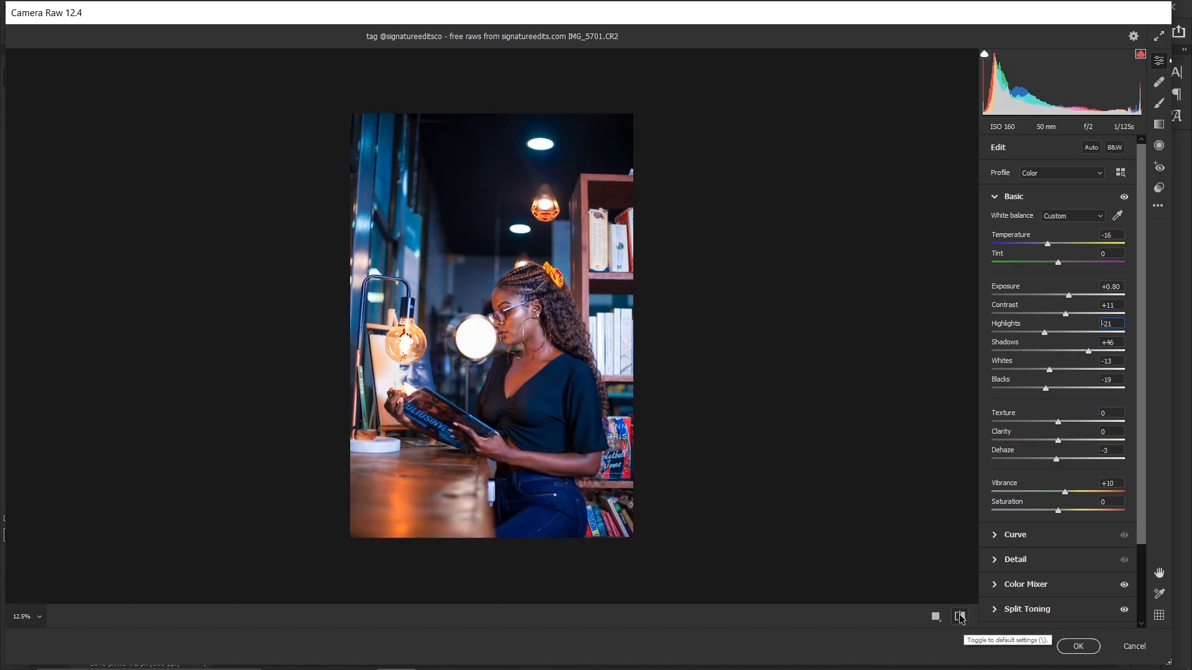
{"action": "left_click", "coordinate": [1080, 647]}
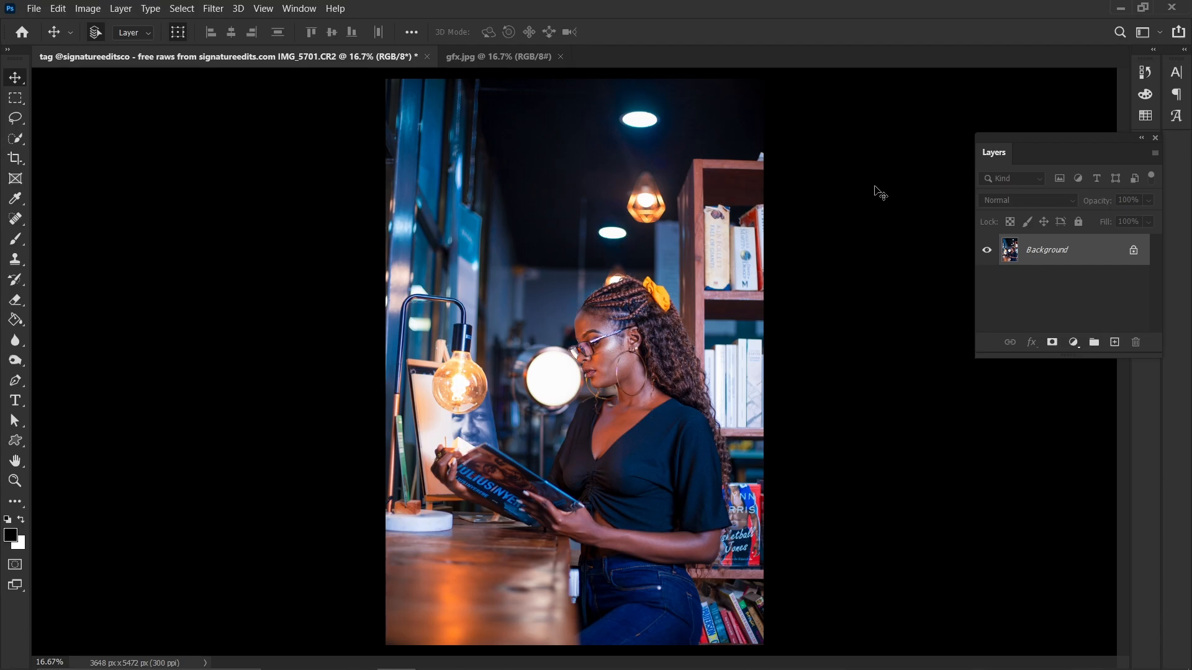
- Examine the graded portrait from the full view down to close-ups of the woman's face
{"action": "key", "text": "ctrl+plus"}
{"action": "key", "text": "ctrl+plus"}
{"action": "key", "text": "ctrl+plus"}
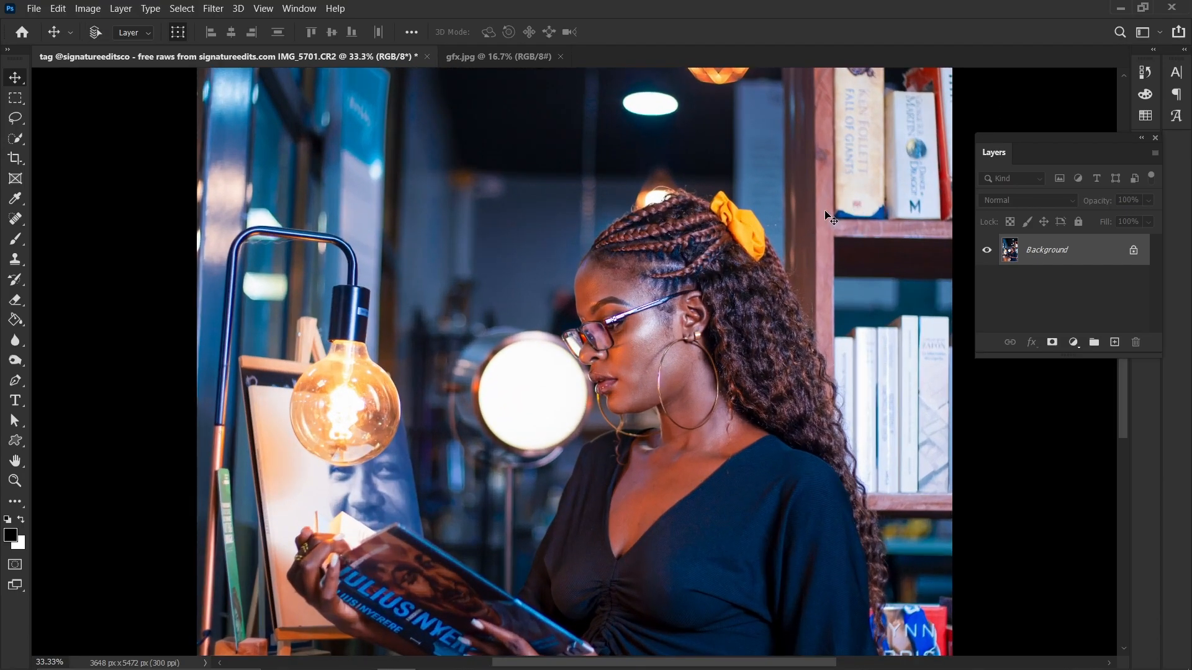
{"action": "key", "text": "ctrl+plus"}
{"action": "key", "text": "ctrl+plus"}
{"action": "key", "text": "ctrl+plus"}
{"action": "key", "text": "ctrl+minus"}
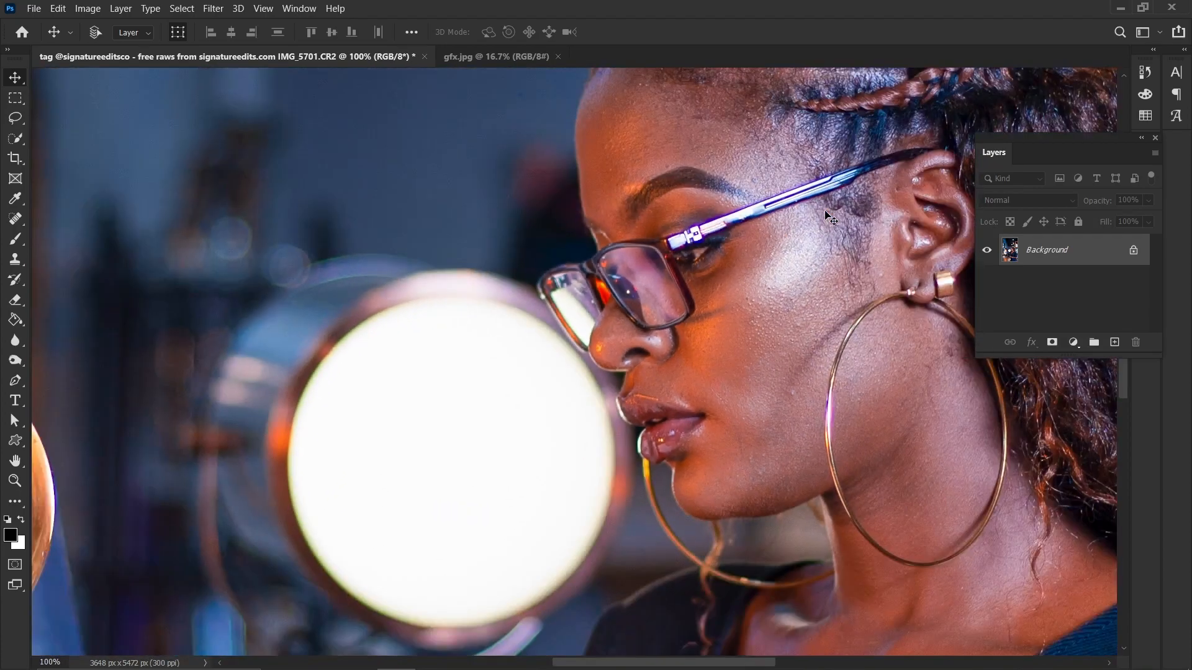
{"action": "key", "text": "ctrl+minus"}
{"action": "key", "text": "ctrl+minus"}
{"action": "key", "text": "ctrl+minus"}
{"action": "key", "text": "ctrl+minus"}
{"action": "key", "text": "ctrl+minus"}
{"action": "key", "text": "ctrl+minus"}
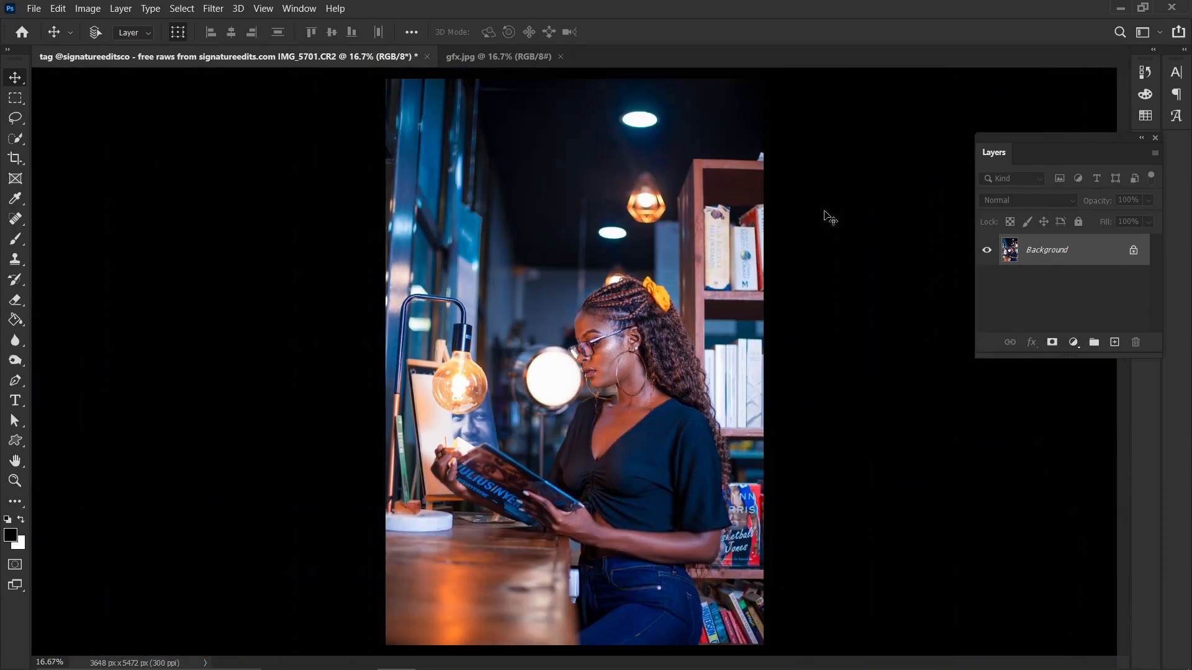
{"action": "key", "text": "ctrl+minus"}
{"action": "key", "text": "ctrl+plus"}
{"action": "key", "text": "ctrl+plus"}
- Undo the Camera Raw grading and compare the ungraded photo repeatedly with the finished gfx.jpg
{"action": "key", "text": "ctrl+z"}
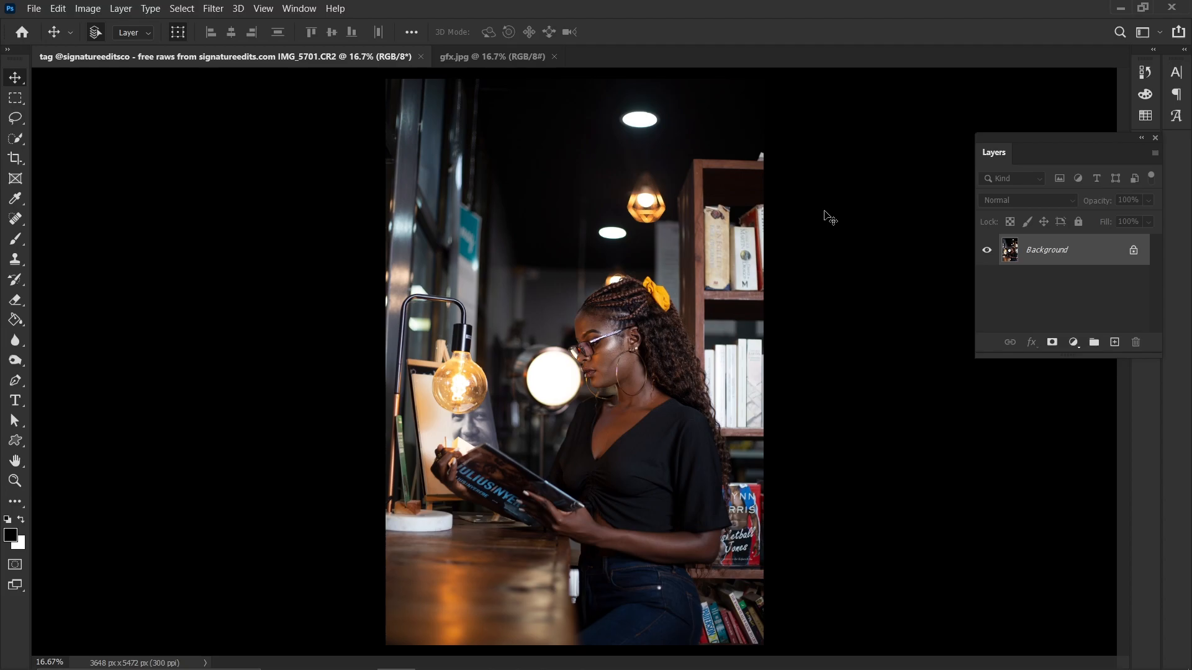
{"action": "left_click", "coordinate": [502, 56]}
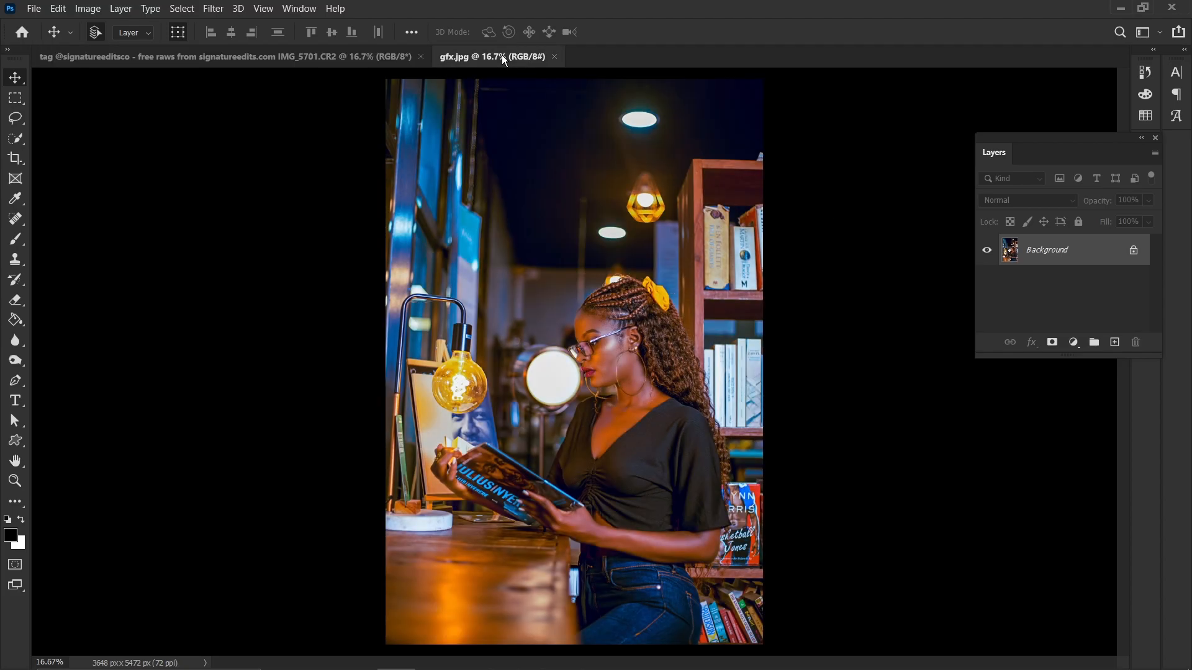
{"action": "left_click", "coordinate": [323, 56]}
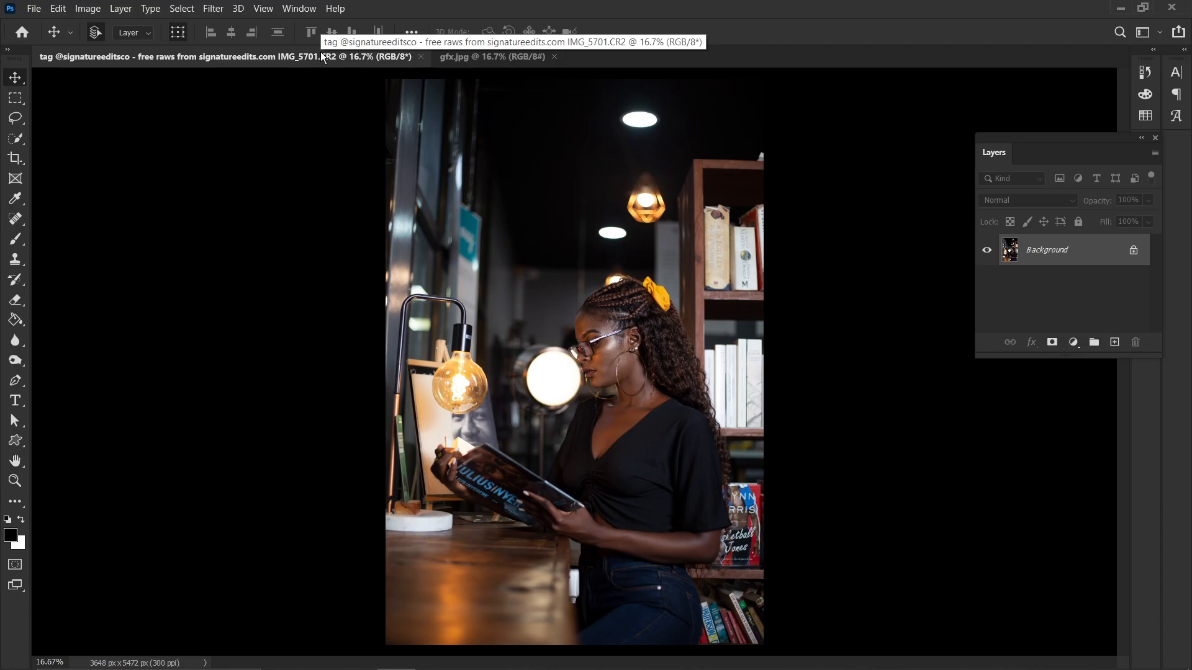
{"action": "left_click", "coordinate": [486, 56]}
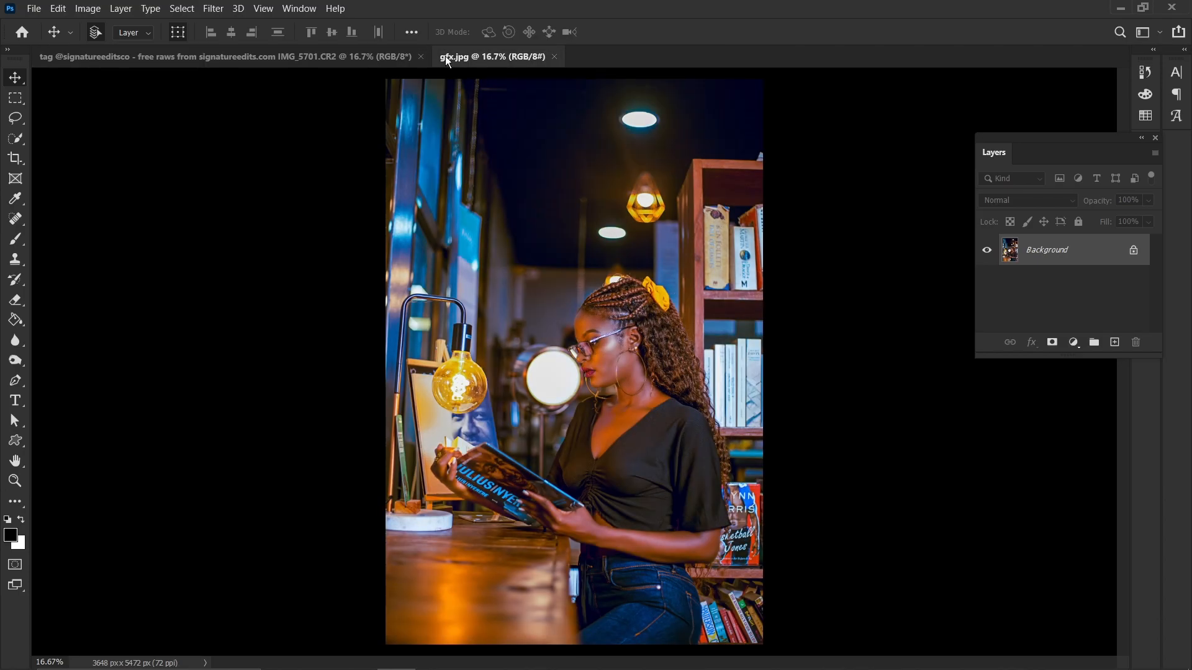
{"action": "left_click", "coordinate": [383, 61]}
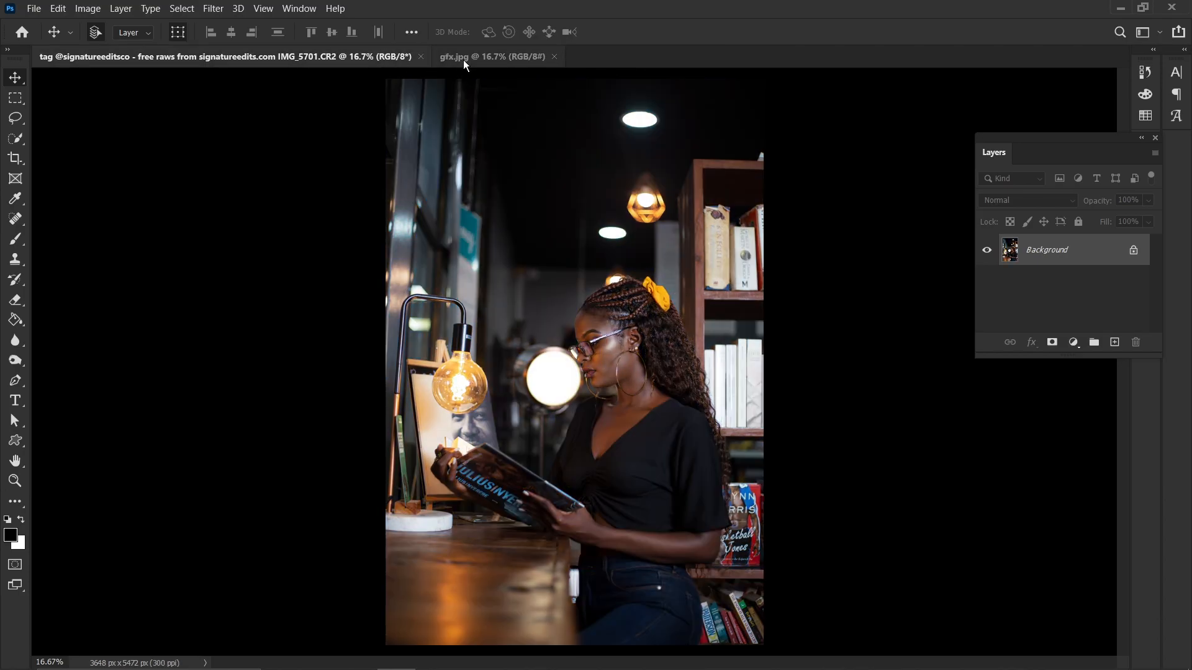
{"action": "left_click", "coordinate": [463, 59]}
{"action": "left_click", "coordinate": [381, 55]}
{"action": "key", "text": "ctrl+plus"}
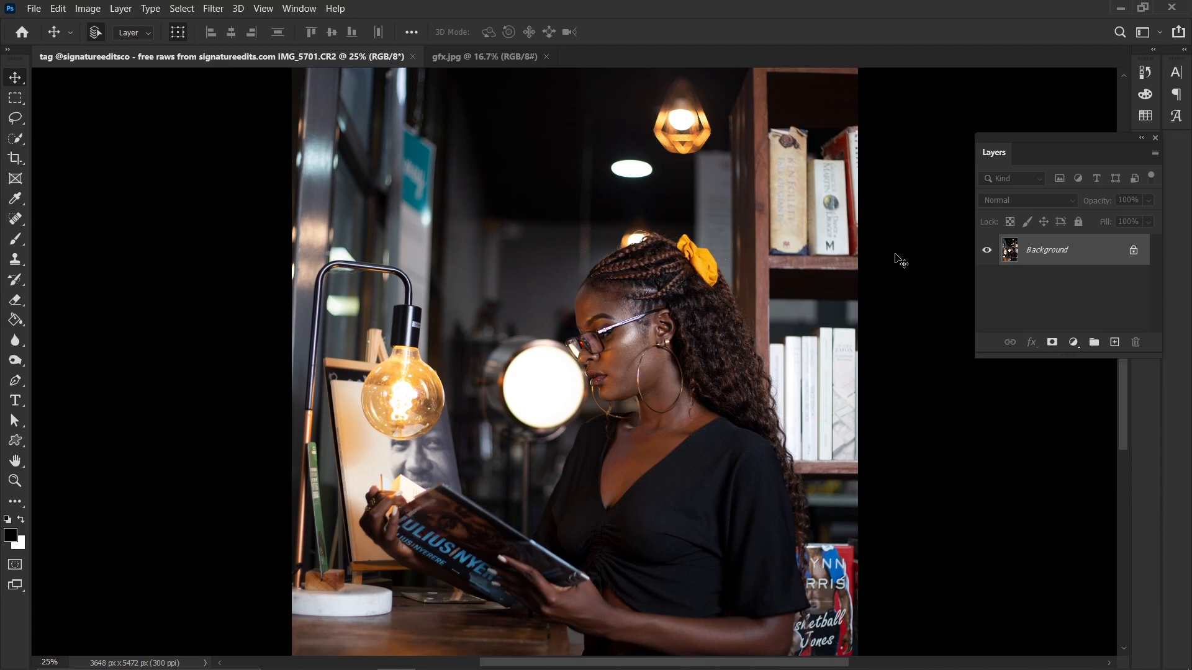
{"action": "key", "text": "ctrl+minus"}
{"action": "key", "text": "ctrl+minus"}
{"action": "key", "text": "ctrl+plus"}
{"action": "key", "text": "ctrl+plus"}
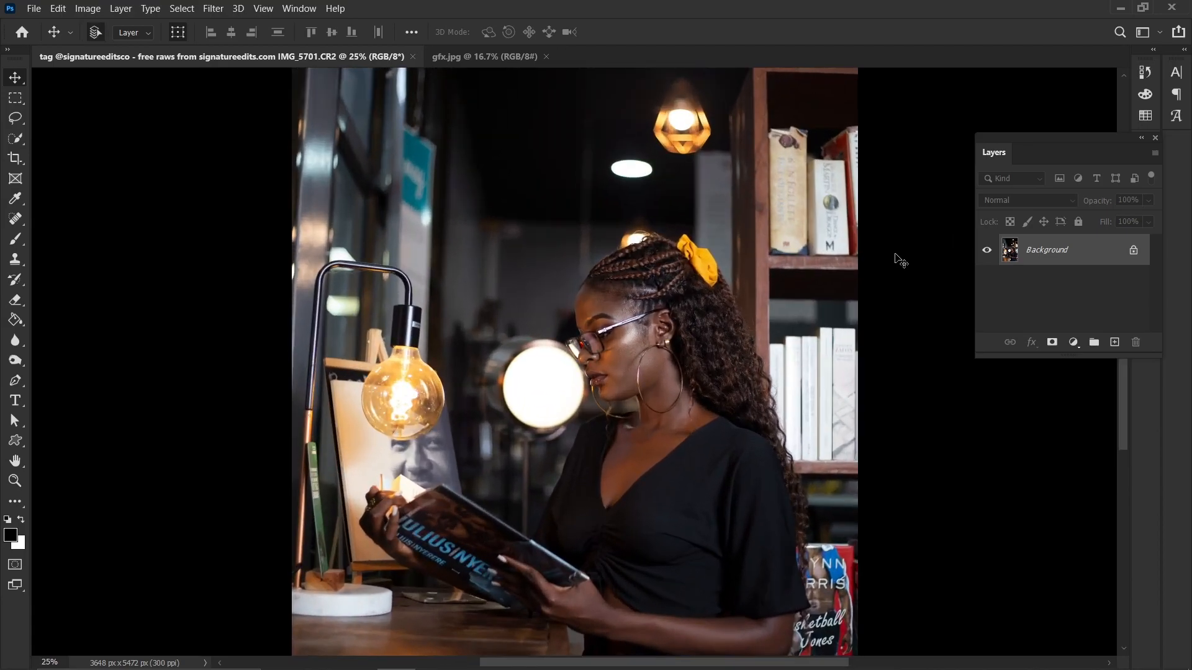